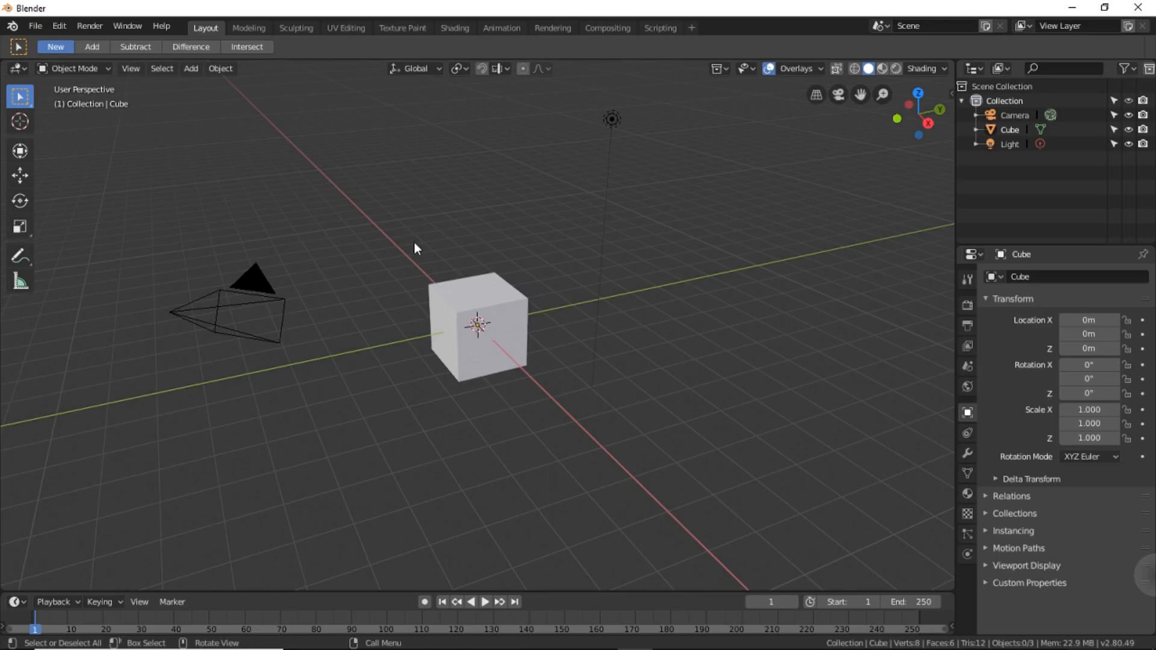
# Switch the viewport from perspective to an orthographic front view of the scene.
pyautogui.click(140, 67)
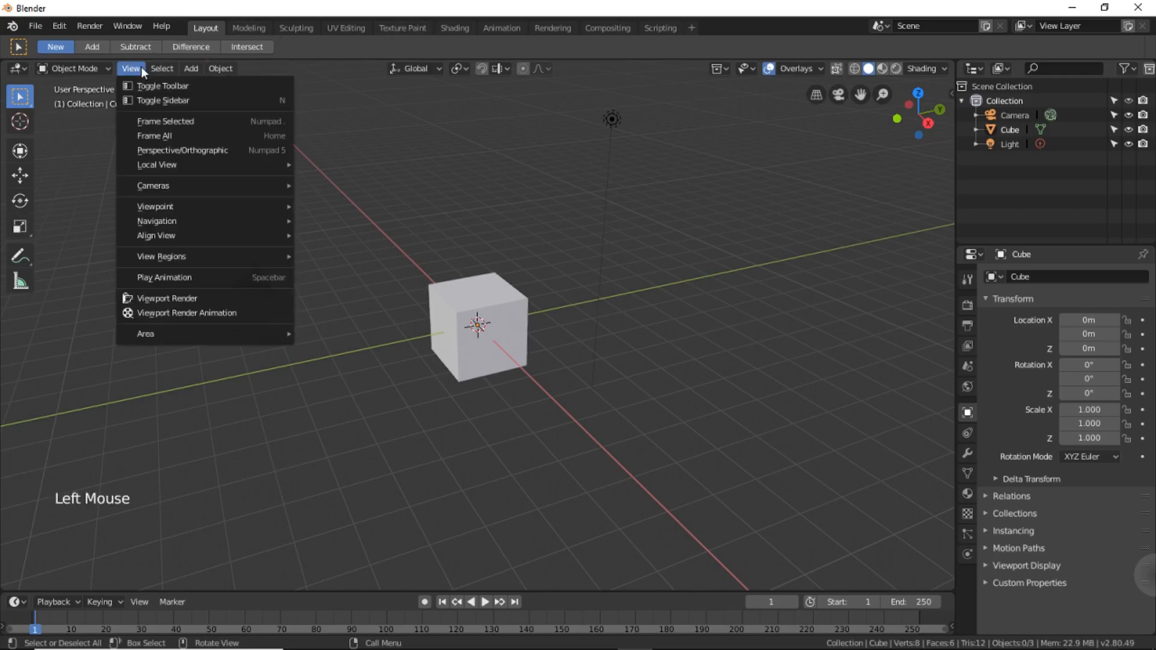
pyautogui.click(160, 149)
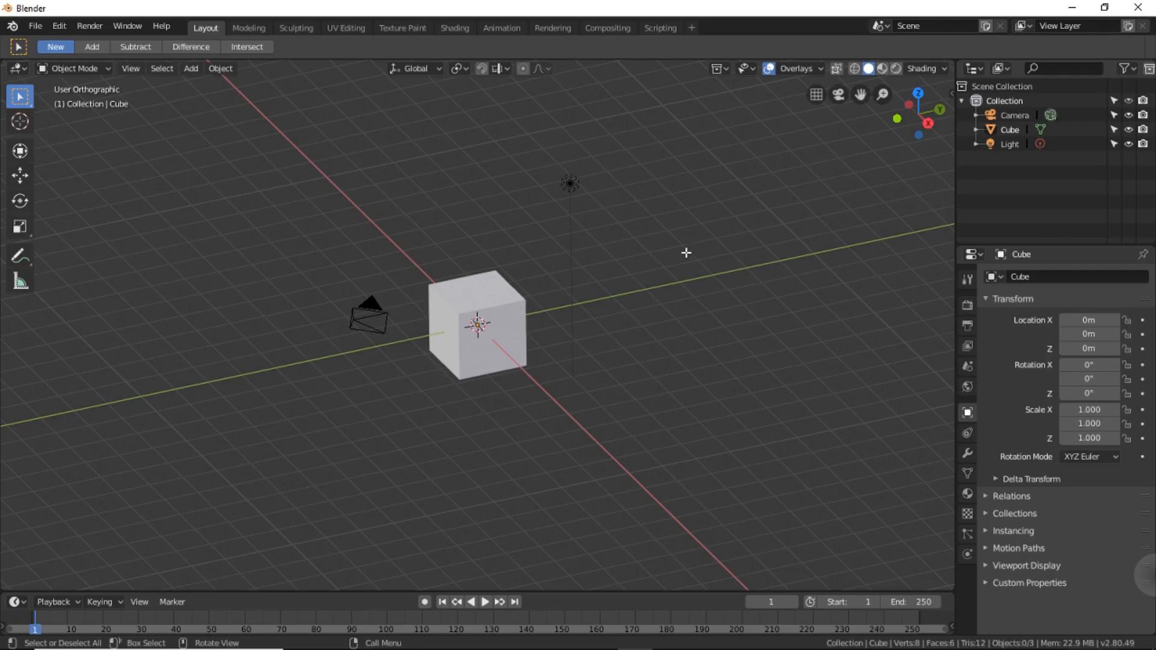
pyautogui.press('KP_1')
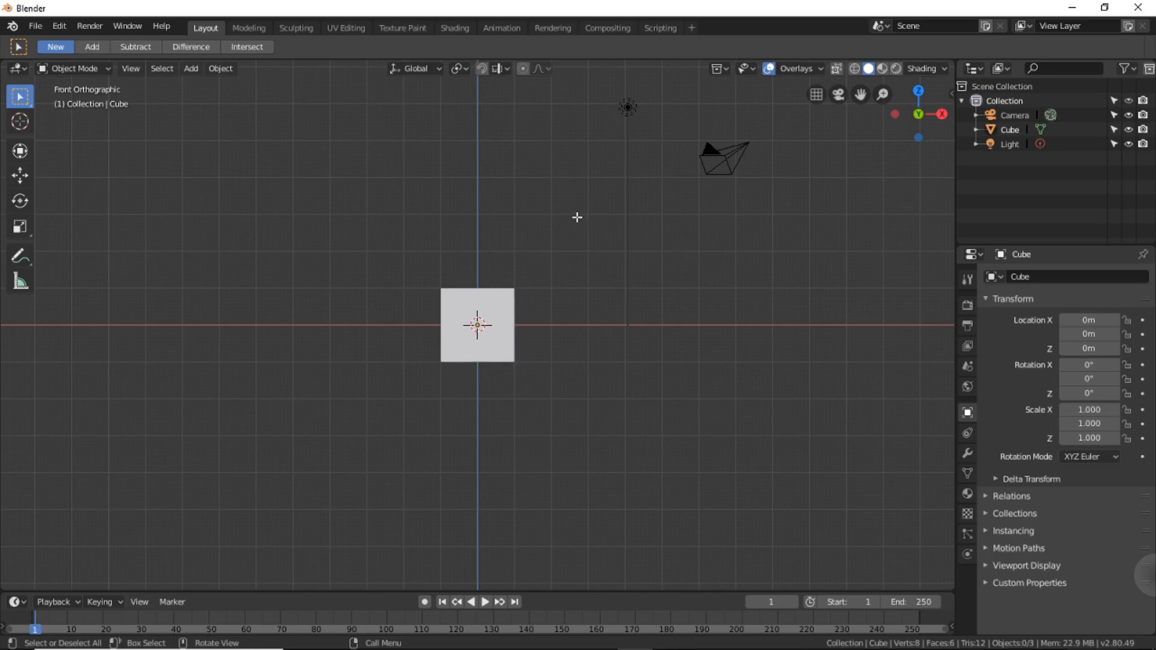
# Delete the default cube and add a plane mesh at the origin, keeping the front view.
pyautogui.click(507, 302)
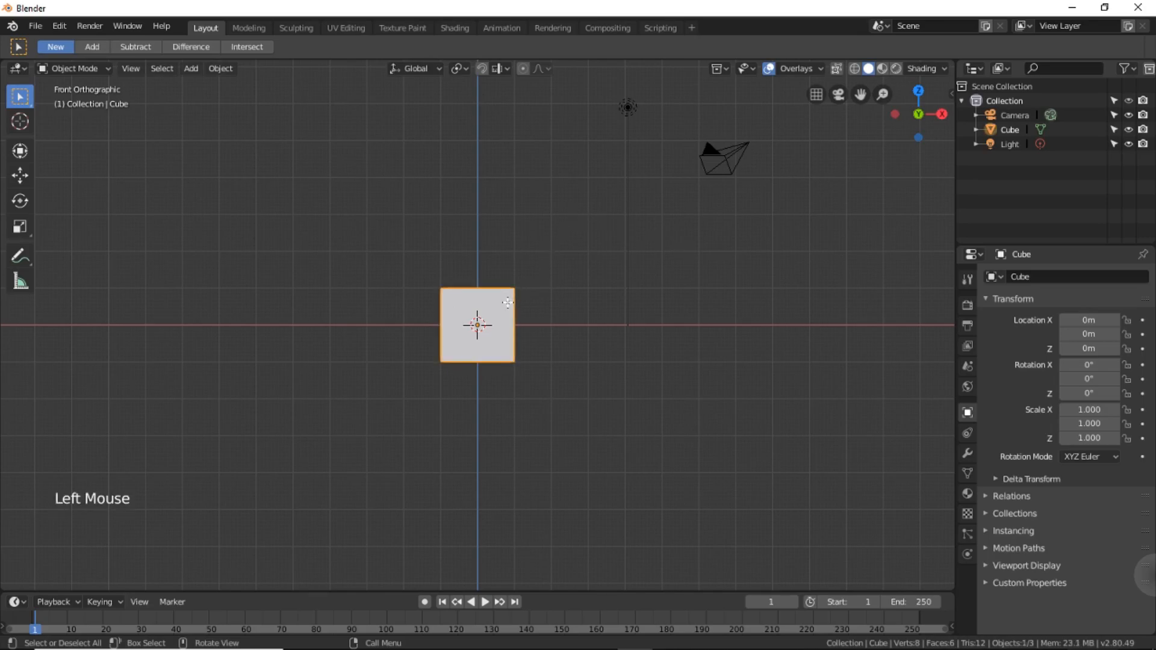
pyautogui.press('Delete')
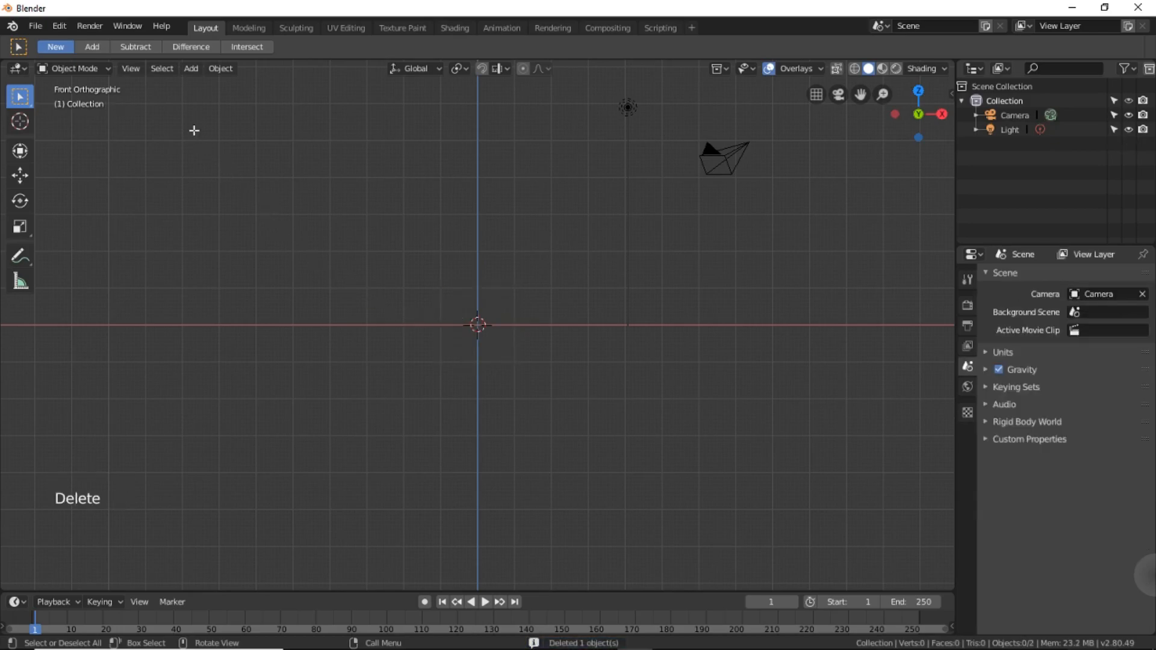
pyautogui.click(190, 69)
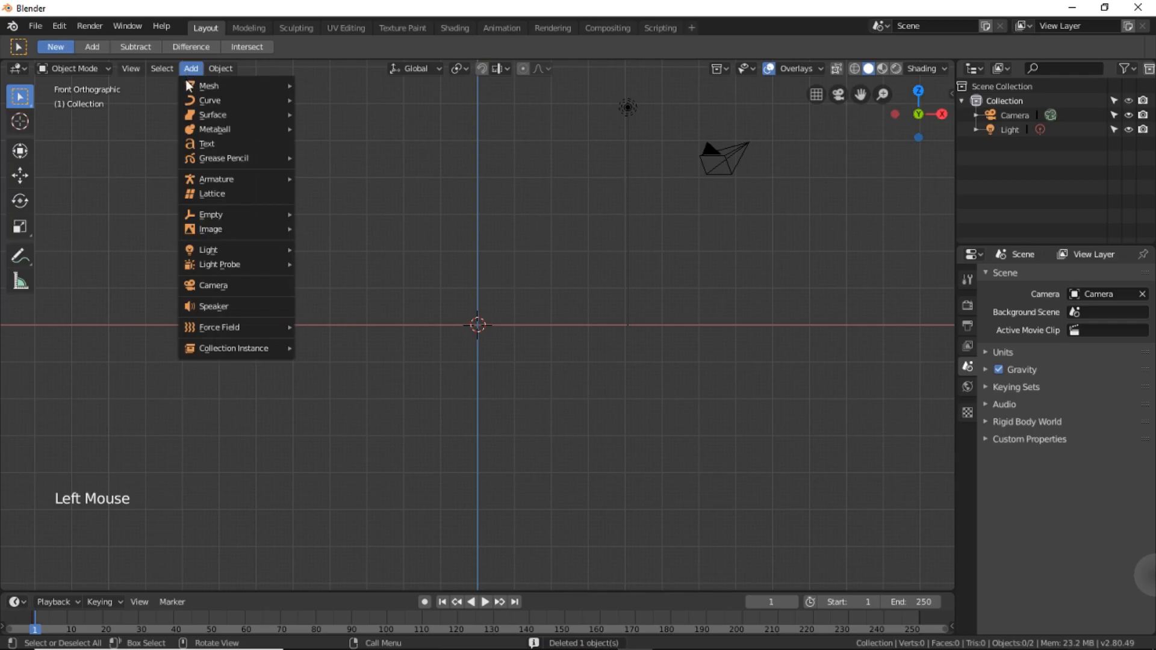
pyautogui.moveTo(186, 79)
pyautogui.click(310, 84)
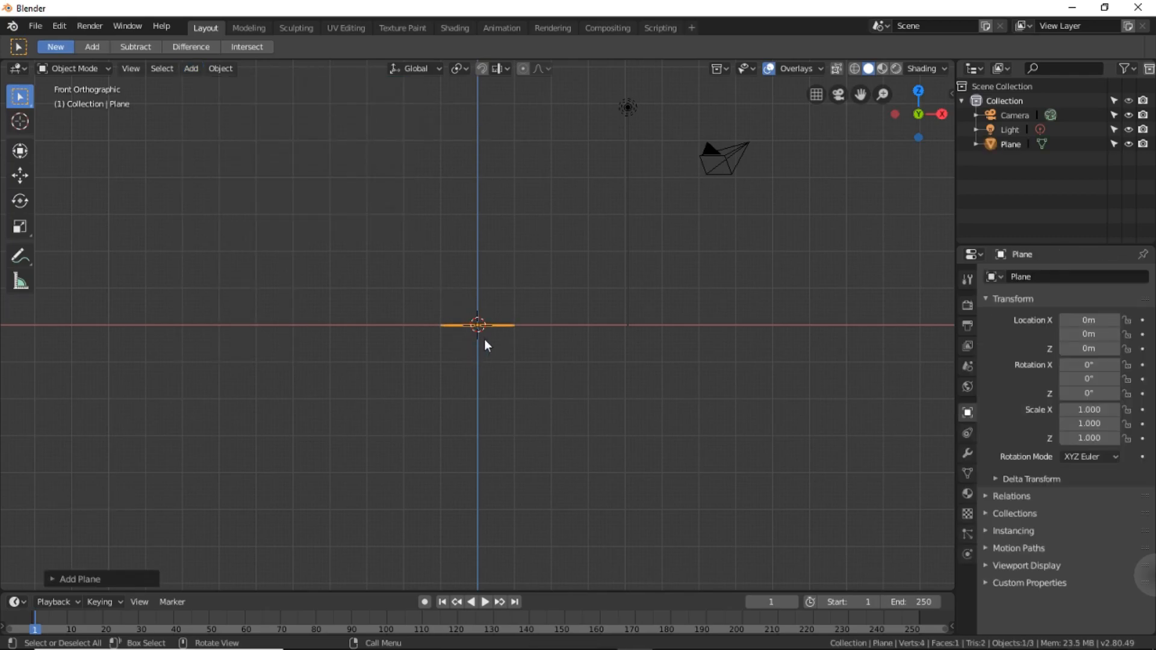
pyautogui.moveTo(630, 308)
pyautogui.mouseDown(button='middle')
pyautogui.moveTo(627, 348)
pyautogui.moveTo(630, 303)
pyautogui.mouseUp(button='middle')
pyautogui.press('KP_1')
# Add a Solidify modifier to the plane and set its thickness to 1 m.
pyautogui.click(969, 452)
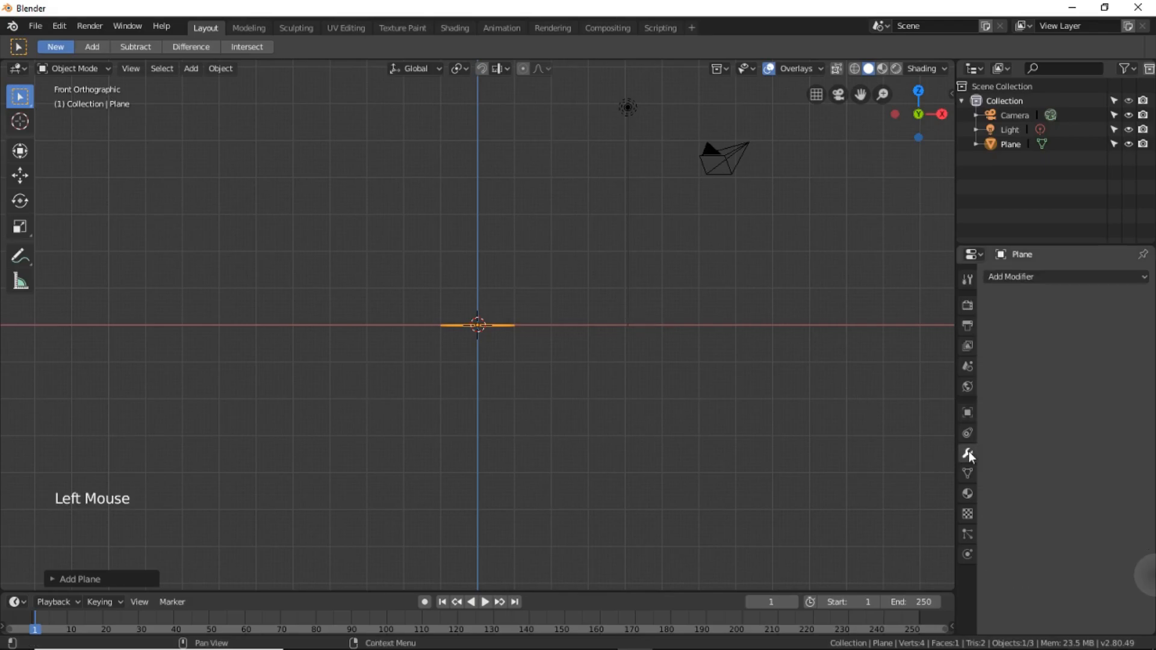
pyautogui.click(1028, 276)
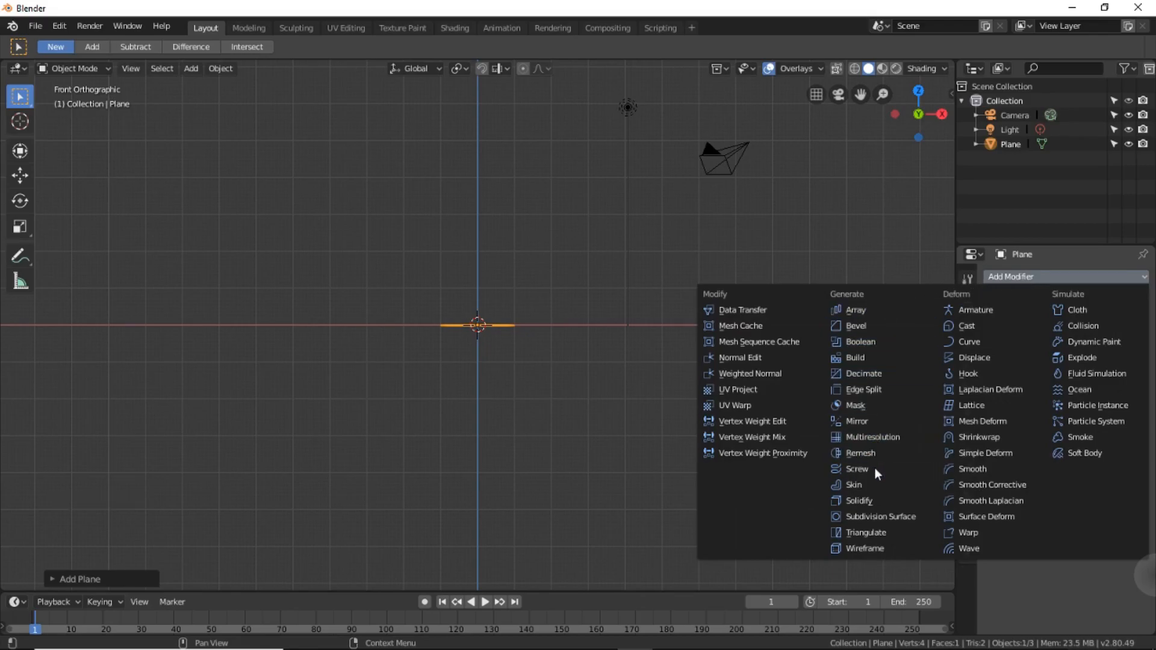
pyautogui.click(877, 501)
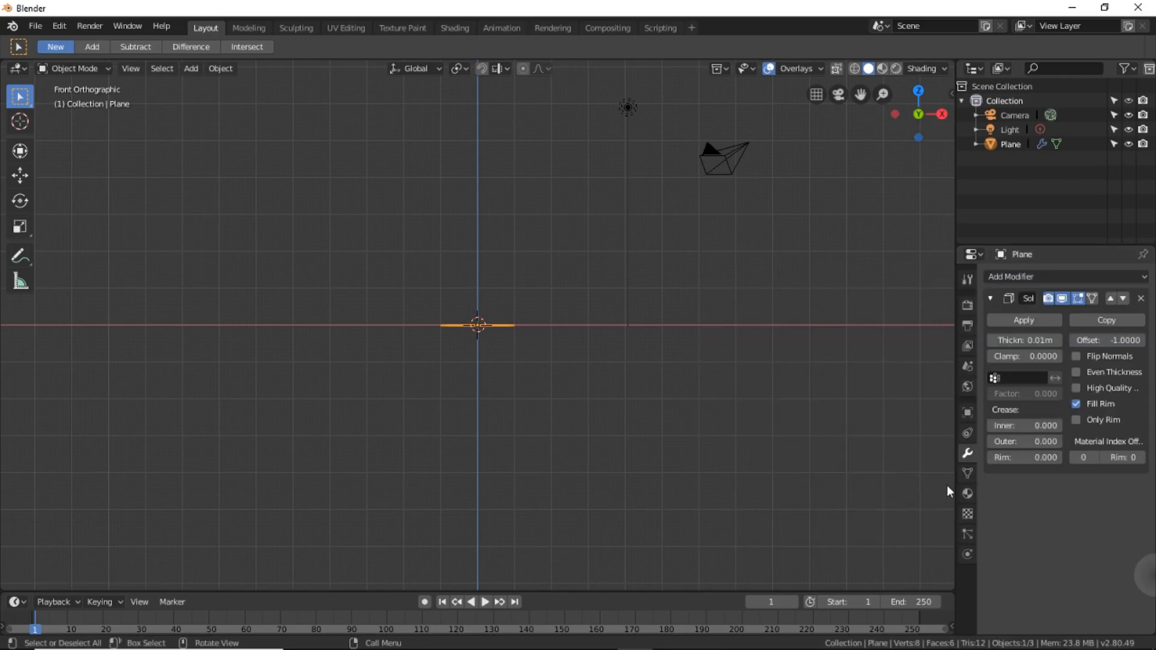
pyautogui.click(1035, 341)
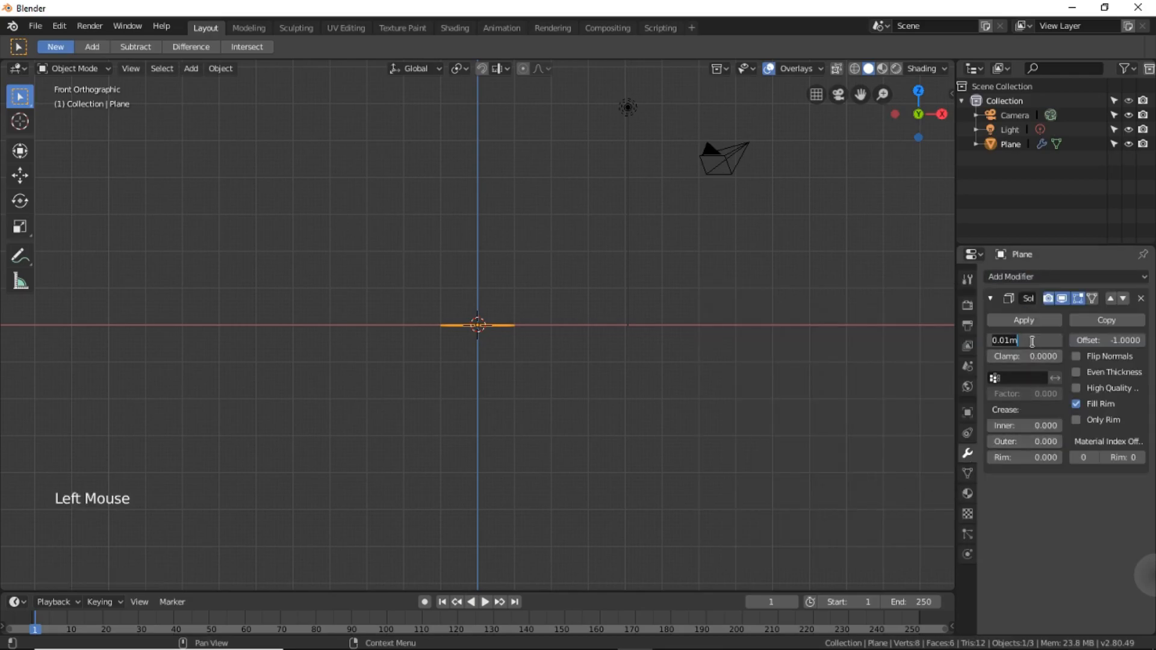
pyautogui.write('1')
pyautogui.press('Return')
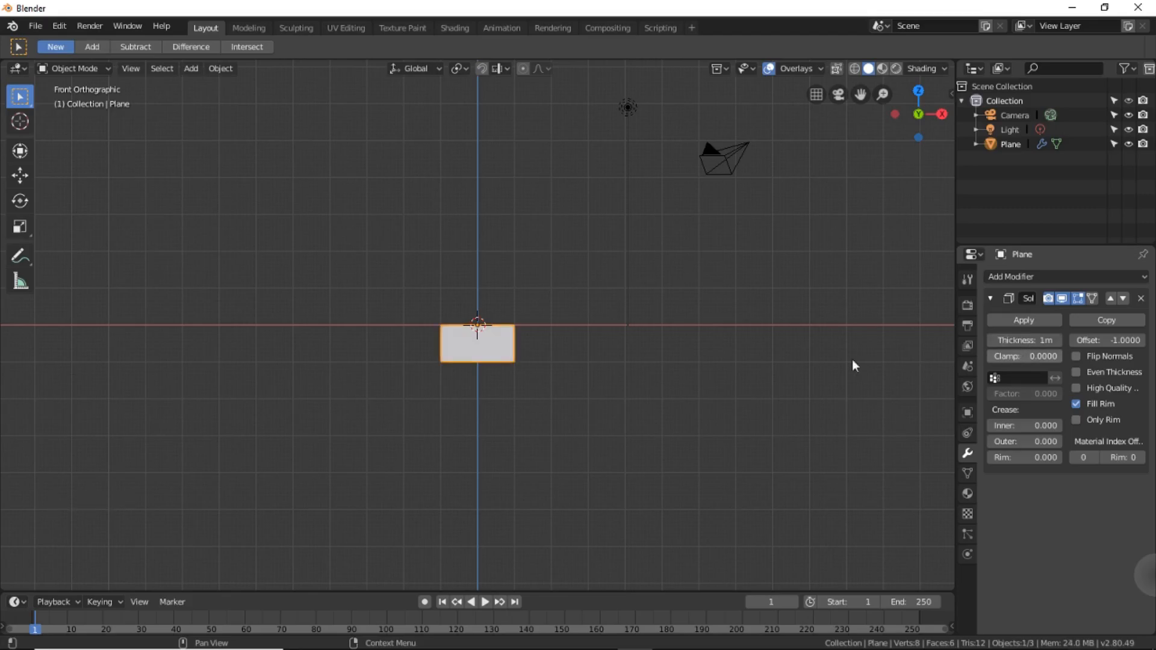
pyautogui.click(710, 371)
# Create a new material for the plane and set its viewport display color to red.
pyautogui.click(495, 356)
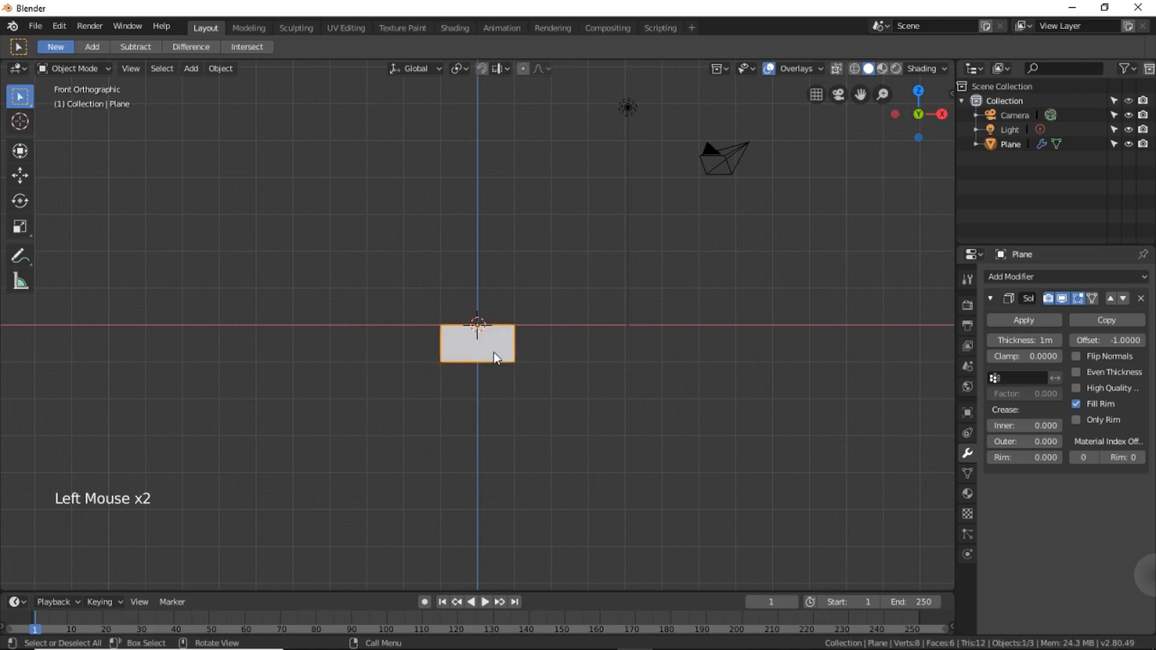
pyautogui.click(967, 494)
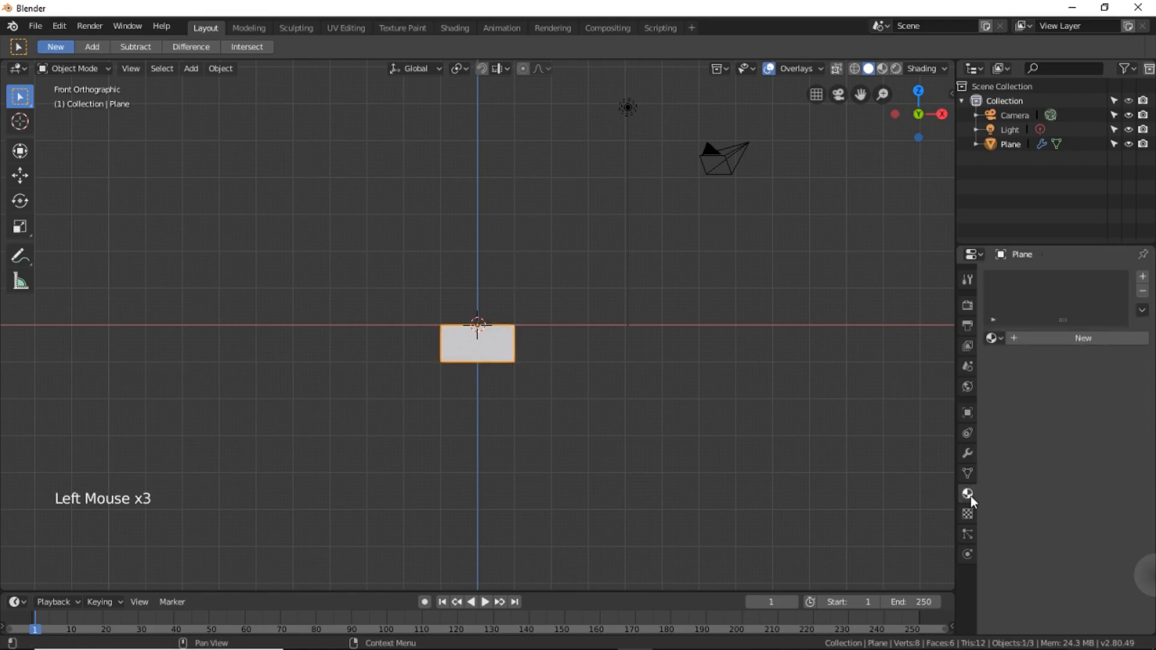
pyautogui.click(1096, 339)
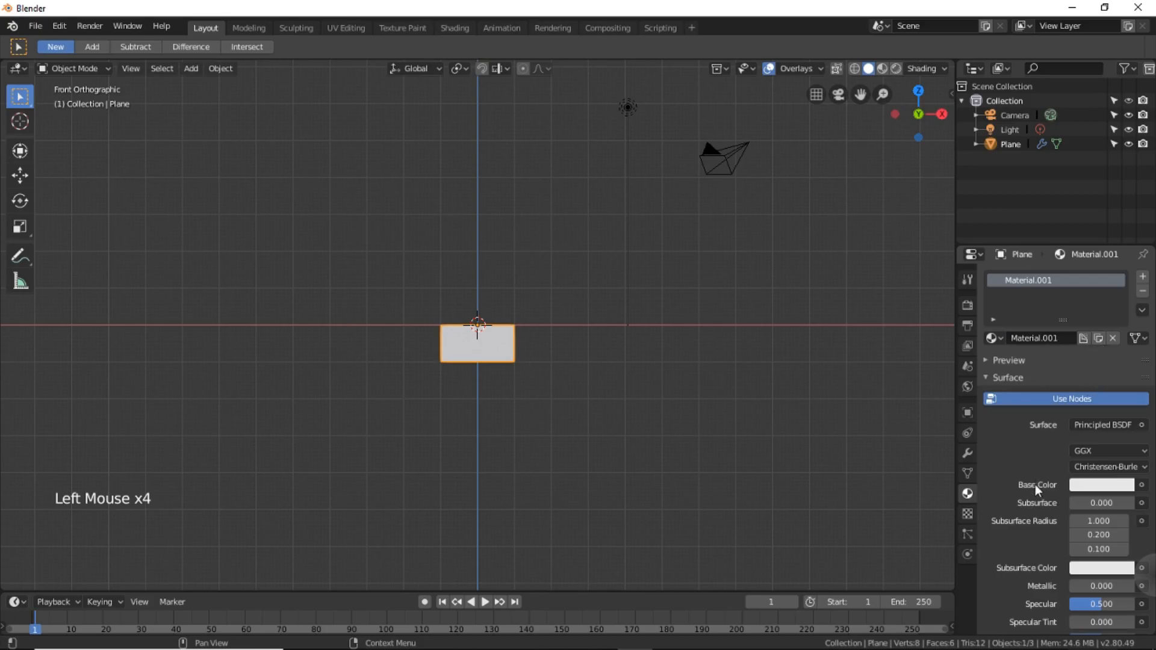
pyautogui.scroll(-9, 1032, 499)
pyautogui.scroll(-12, 1034, 504)
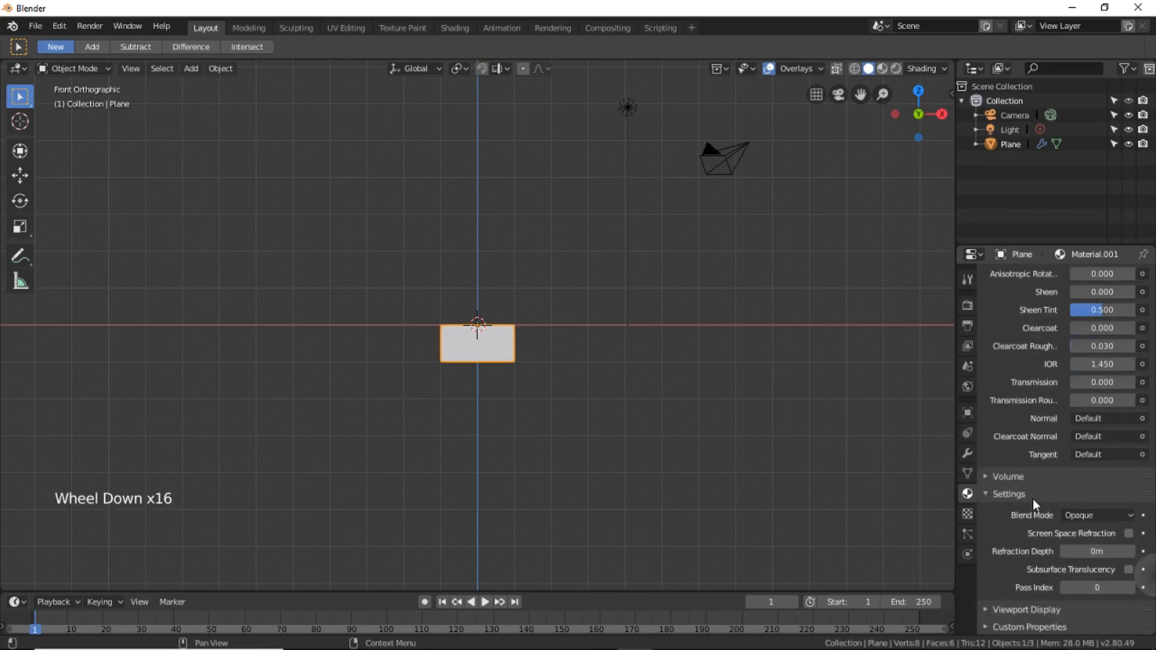
pyautogui.click(1038, 607)
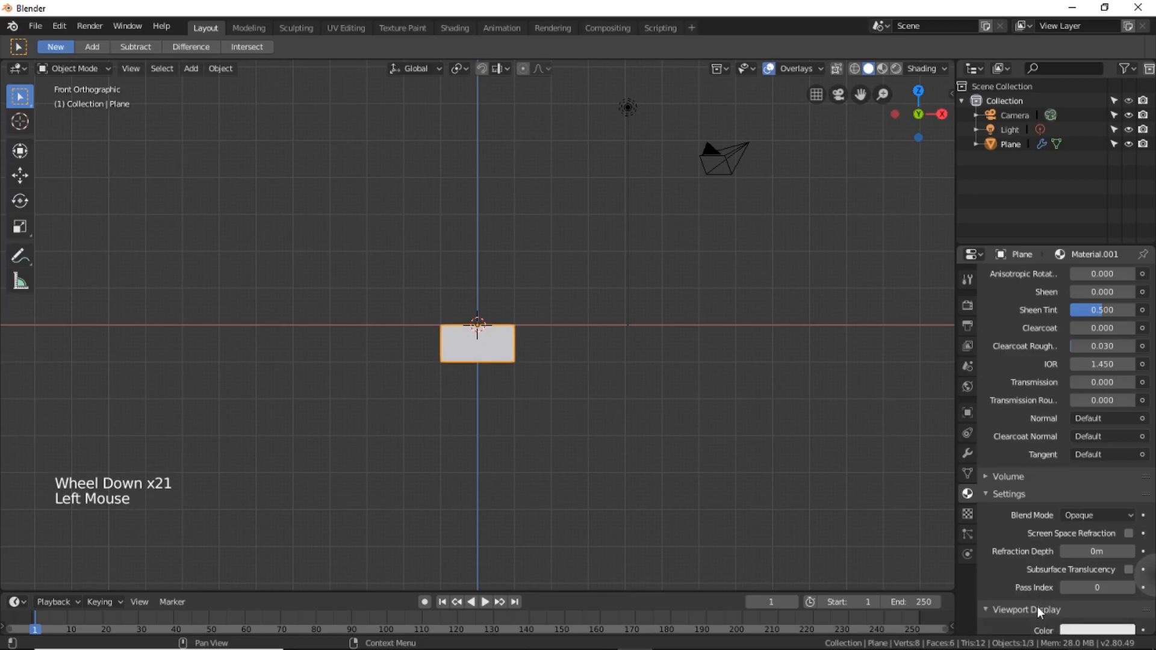
pyautogui.scroll(-1, 1038, 607)
pyautogui.click(1074, 602)
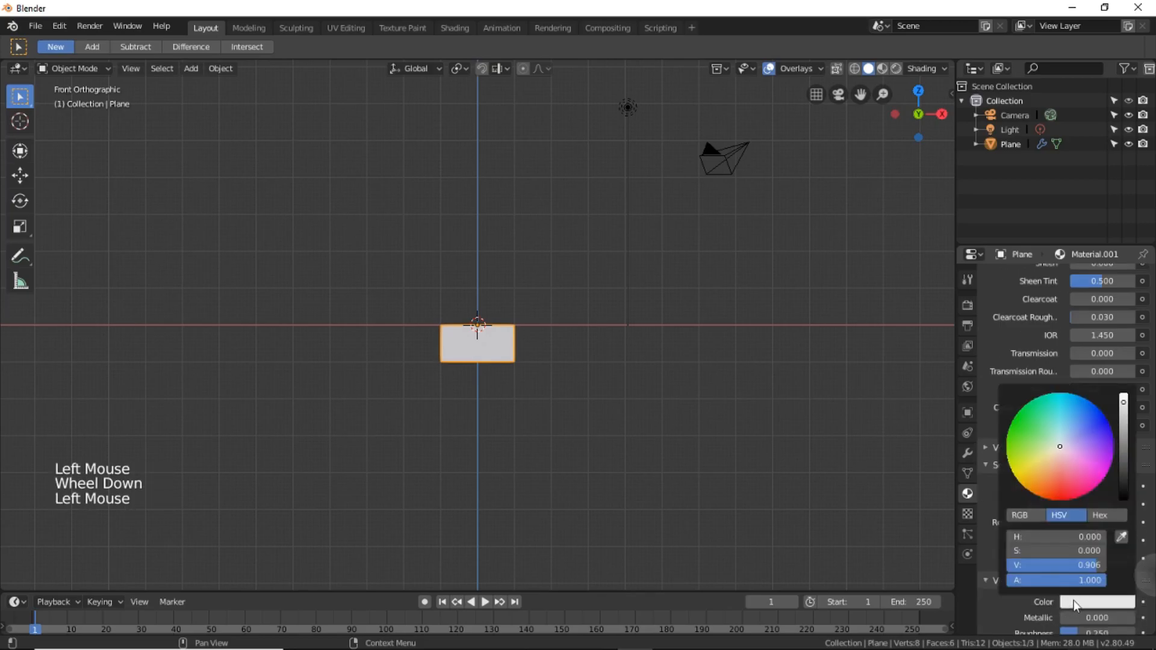
pyautogui.click(1060, 500)
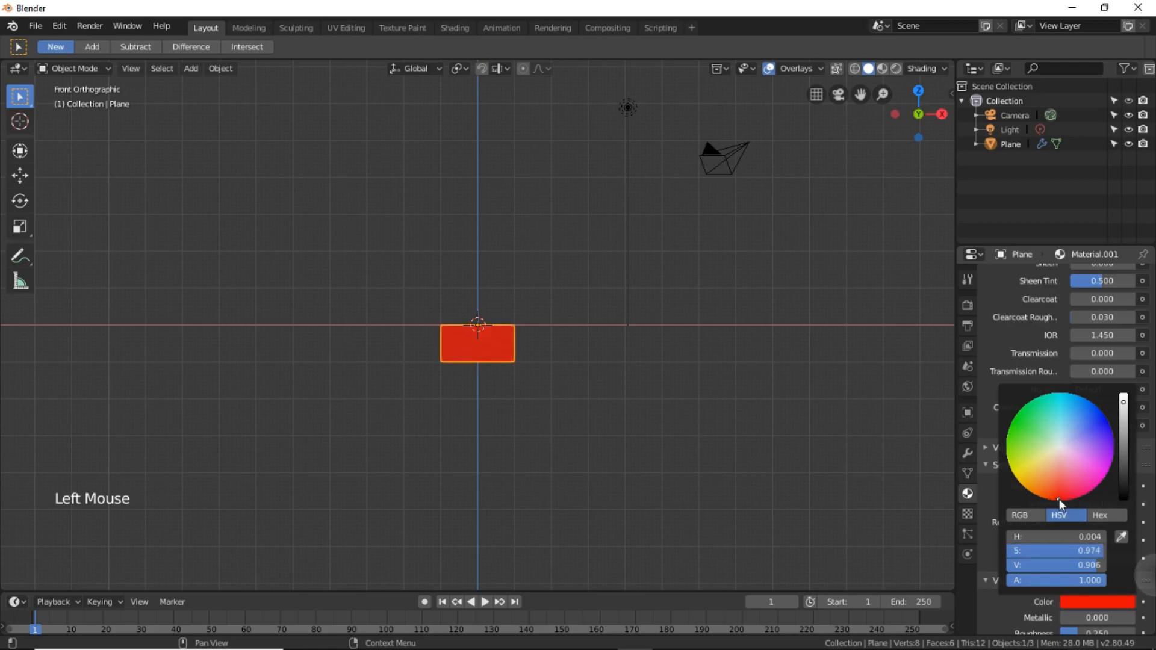
pyautogui.click(835, 502)
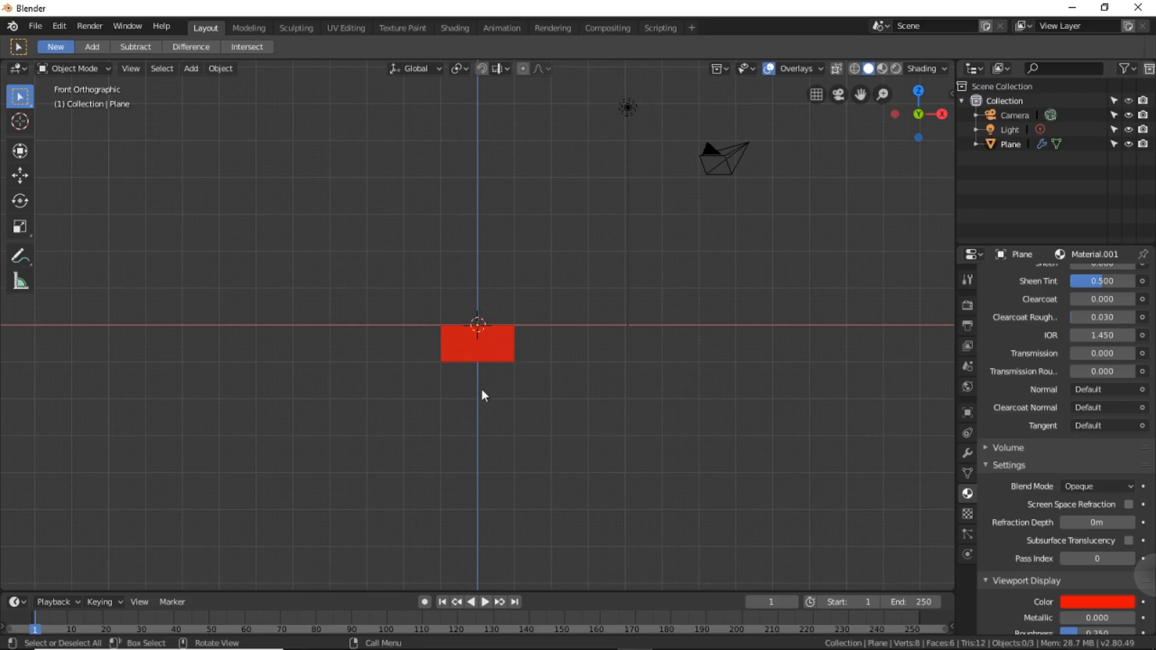
# Set the animation's end frame to 200.
pyautogui.click(913, 602)
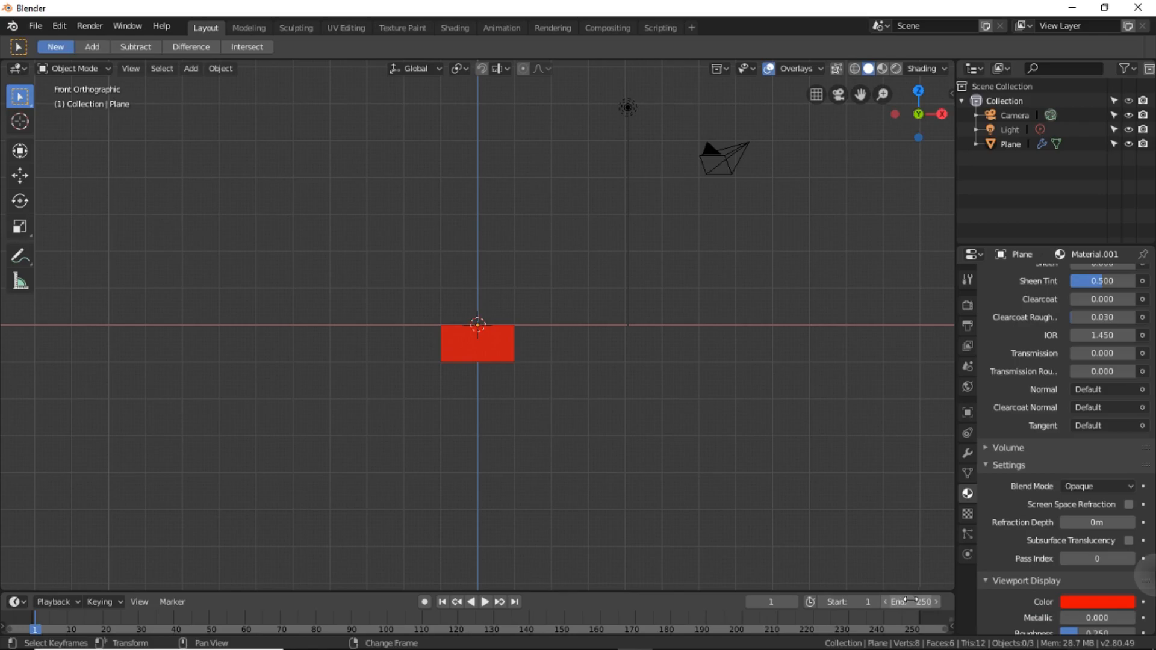
pyautogui.write('200')
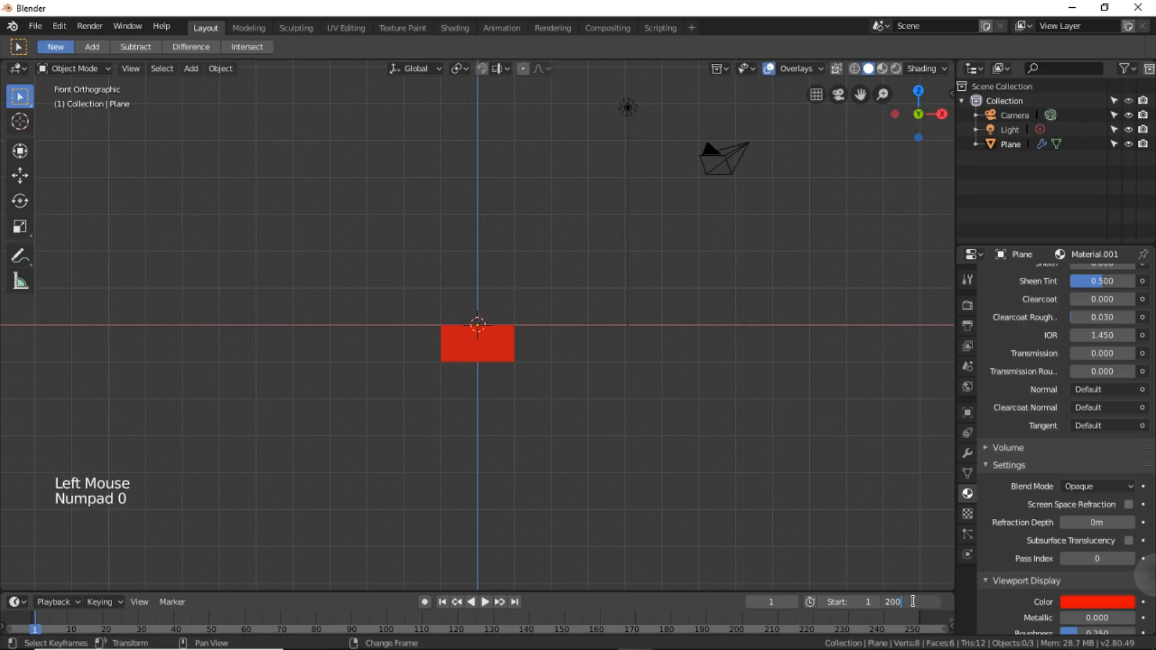
pyautogui.click(880, 555)
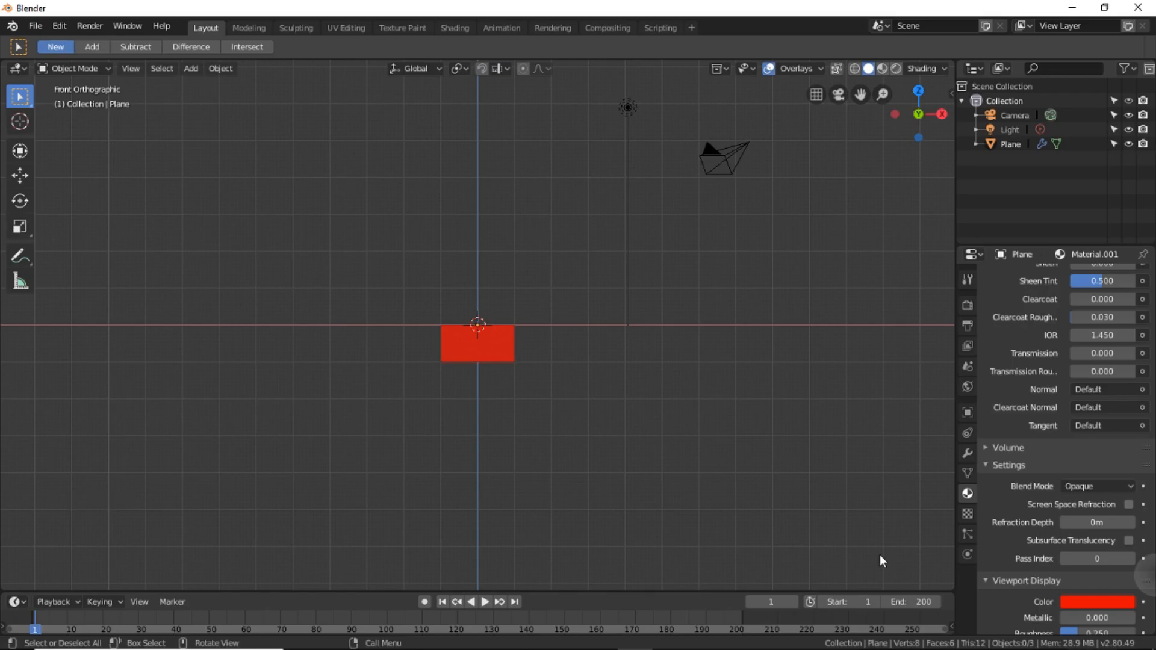
# Show the red block's transform values and insert a LocRot keyframe for it at frame 1.
pyautogui.click(493, 344)
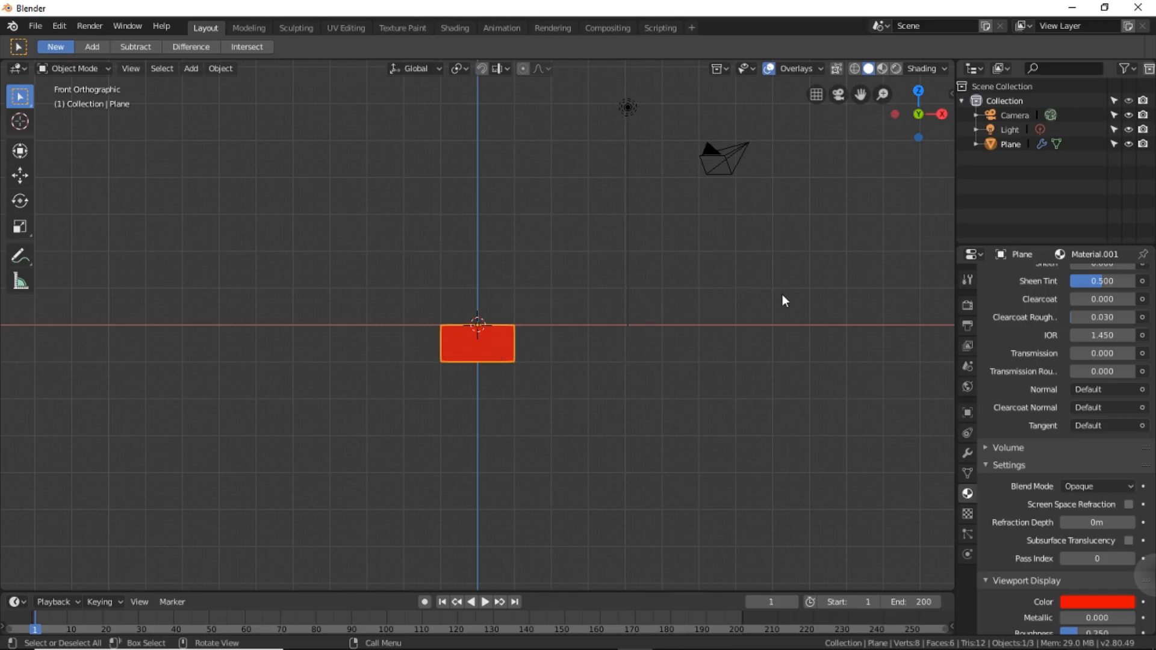
pyautogui.press('n')
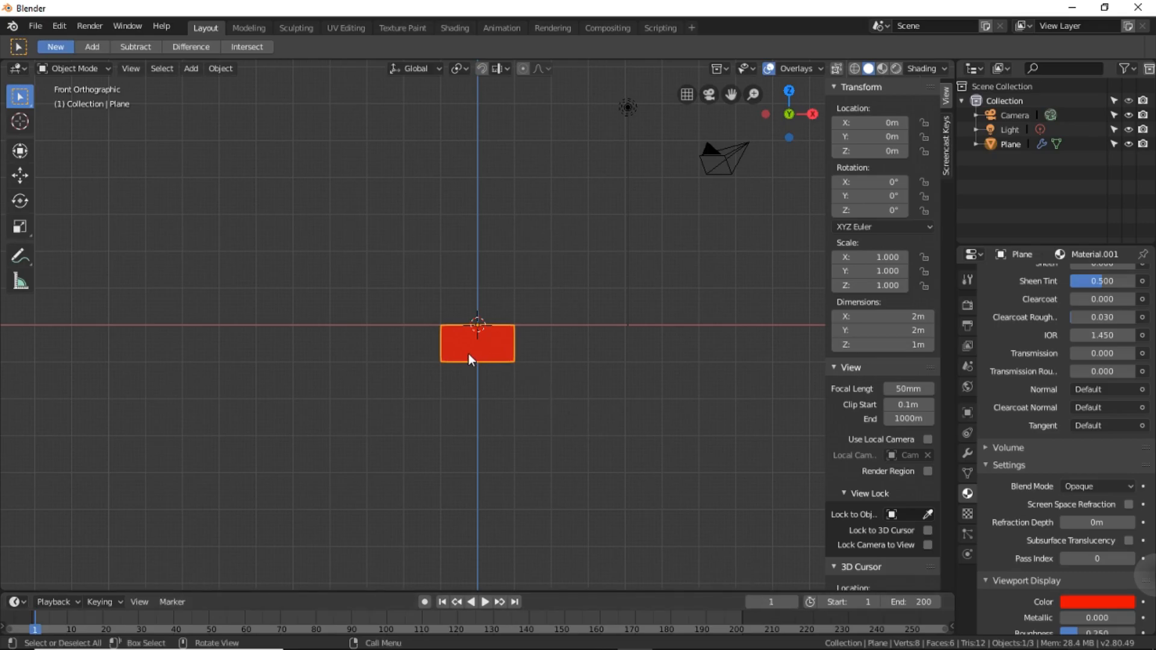
pyautogui.press('i')
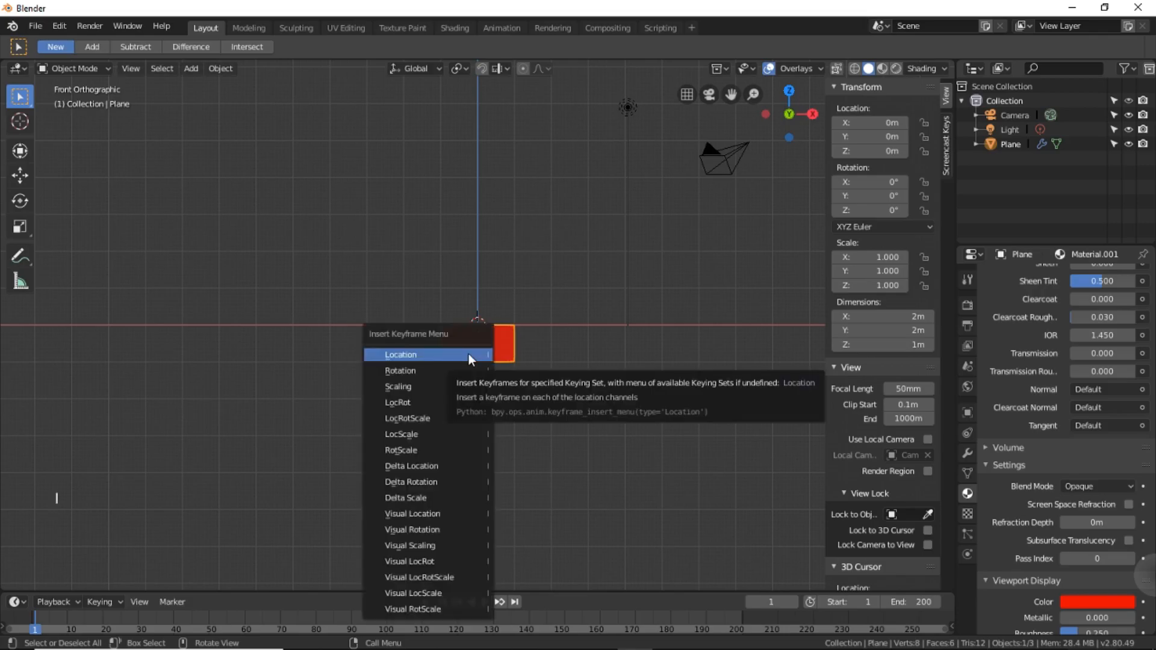
pyautogui.click(414, 403)
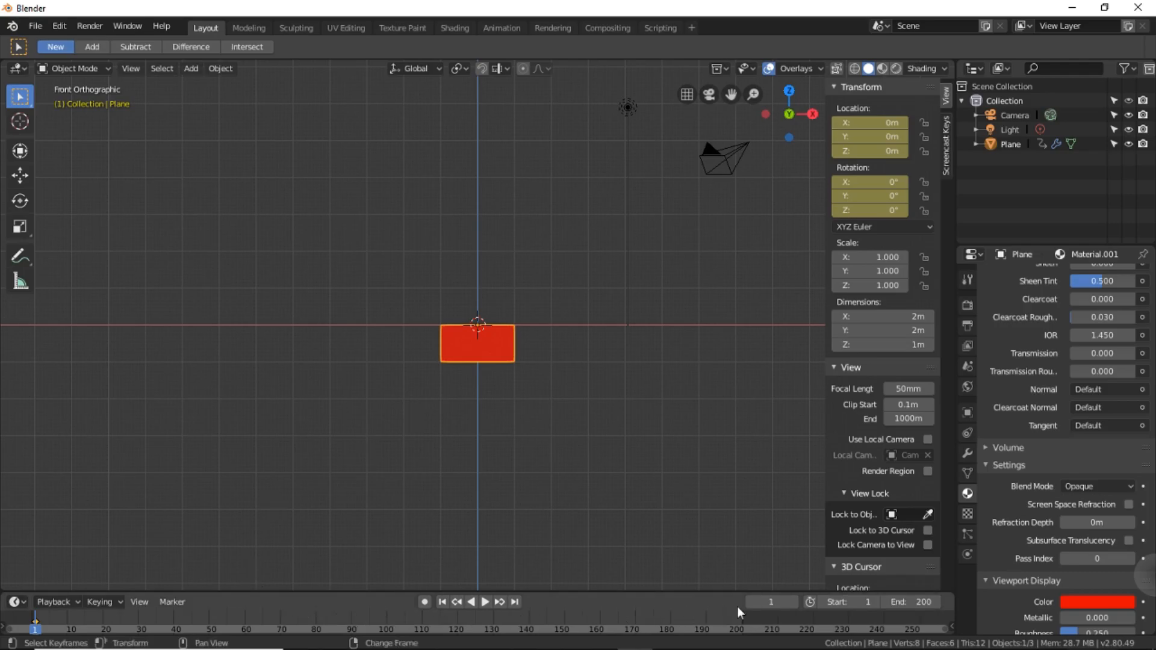
# Go to frame 50 and move the red block along the X axis to about -9.99 m.
pyautogui.click(769, 602)
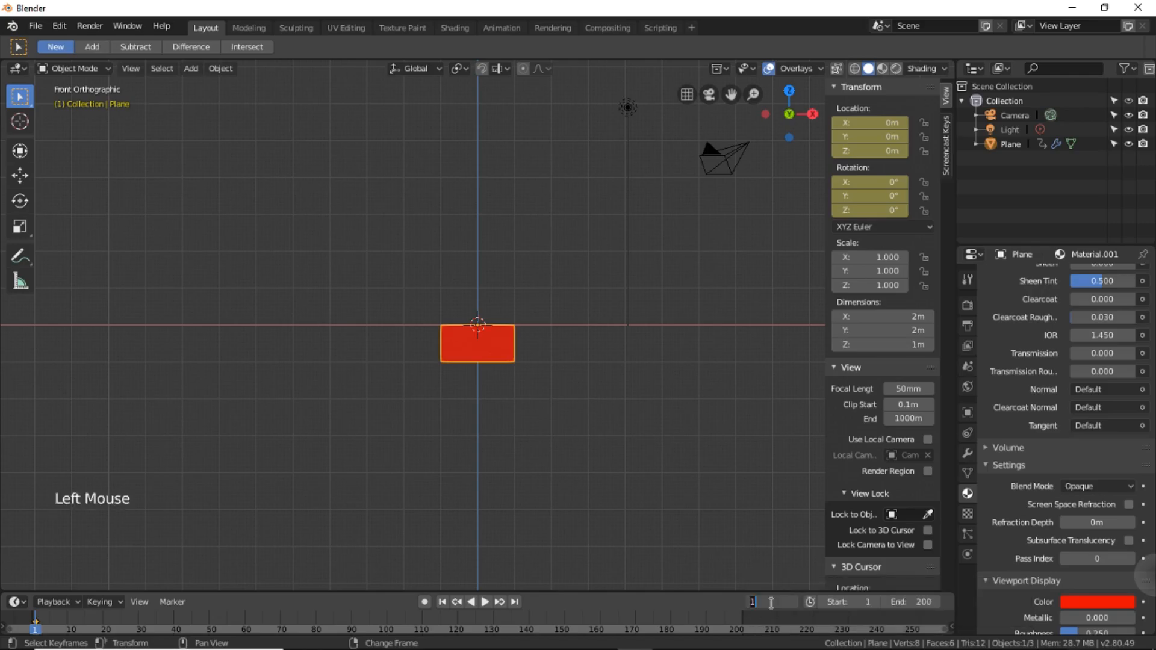
pyautogui.write('50')
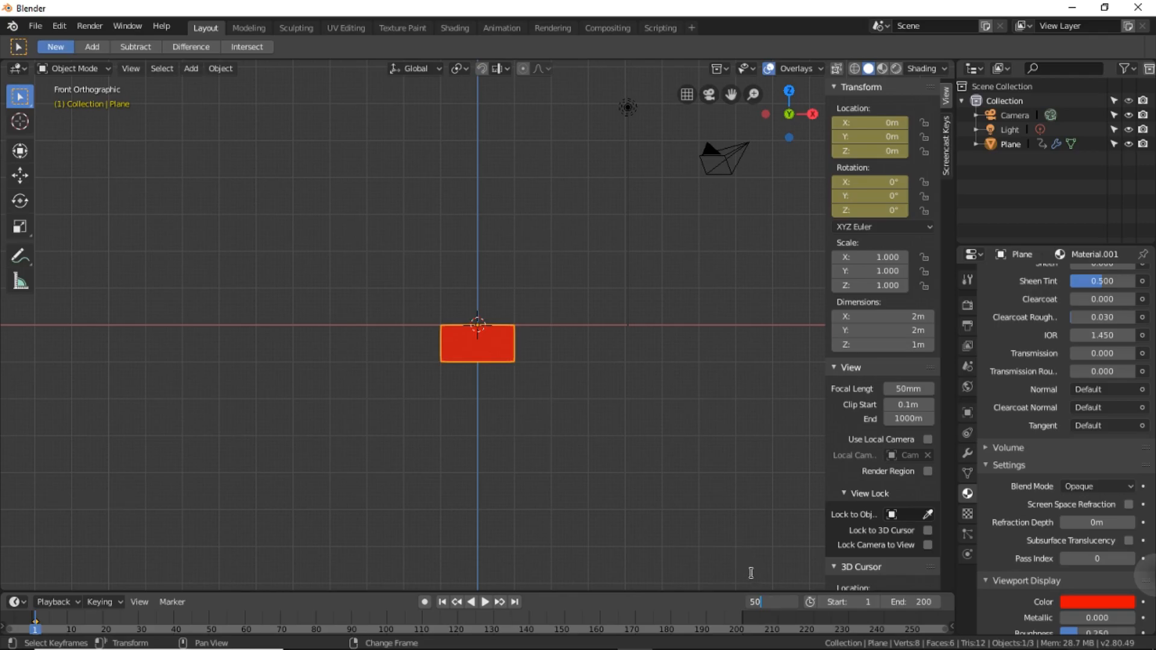
pyautogui.press('Return')
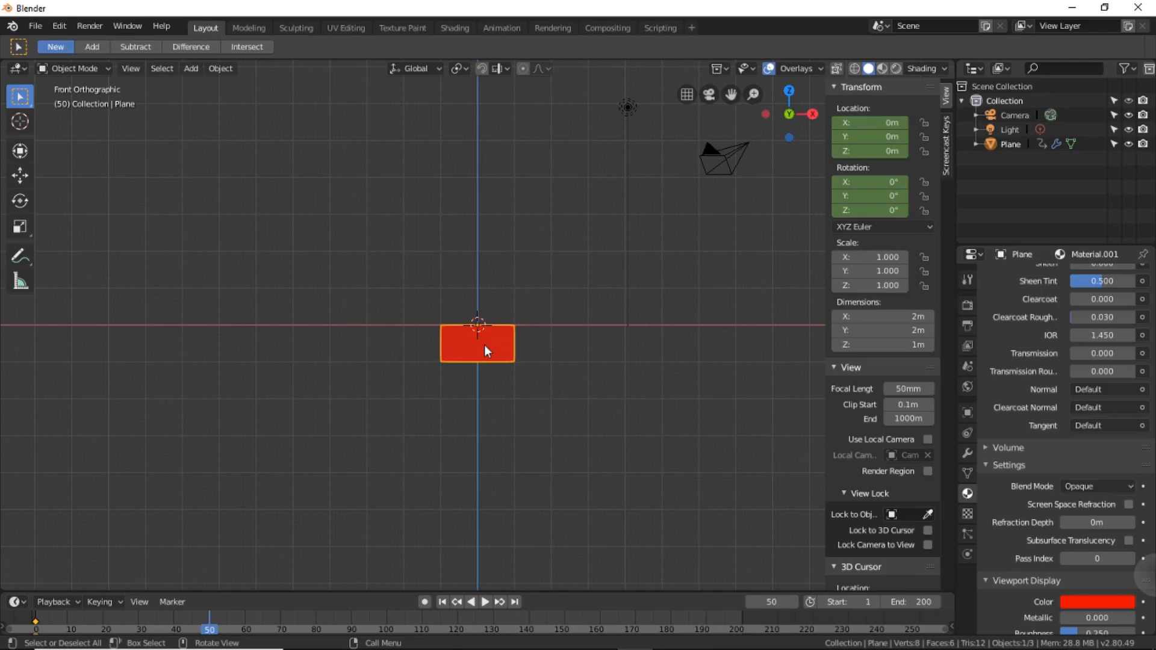
pyautogui.press('g')
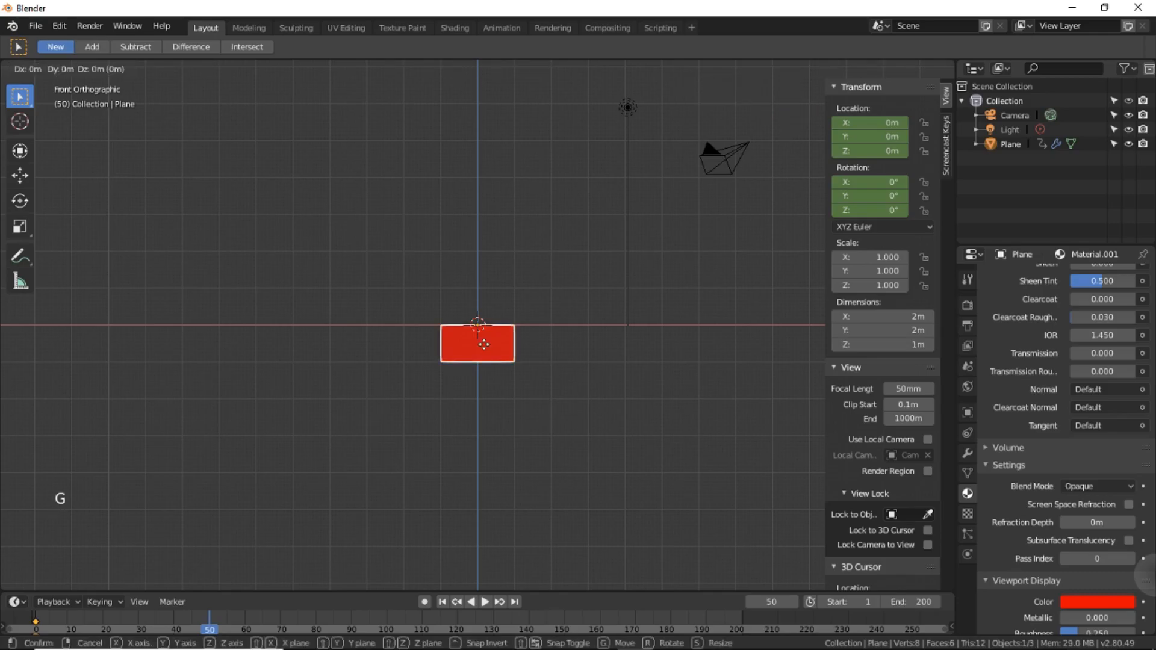
pyautogui.press('x')
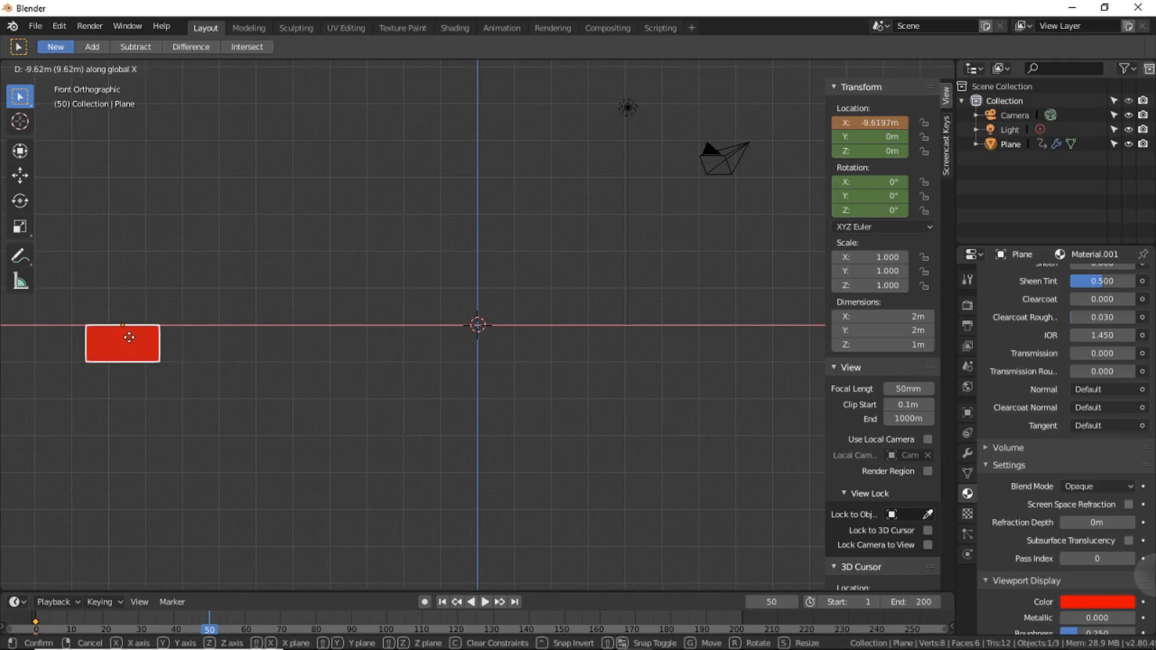
pyautogui.click(115, 339)
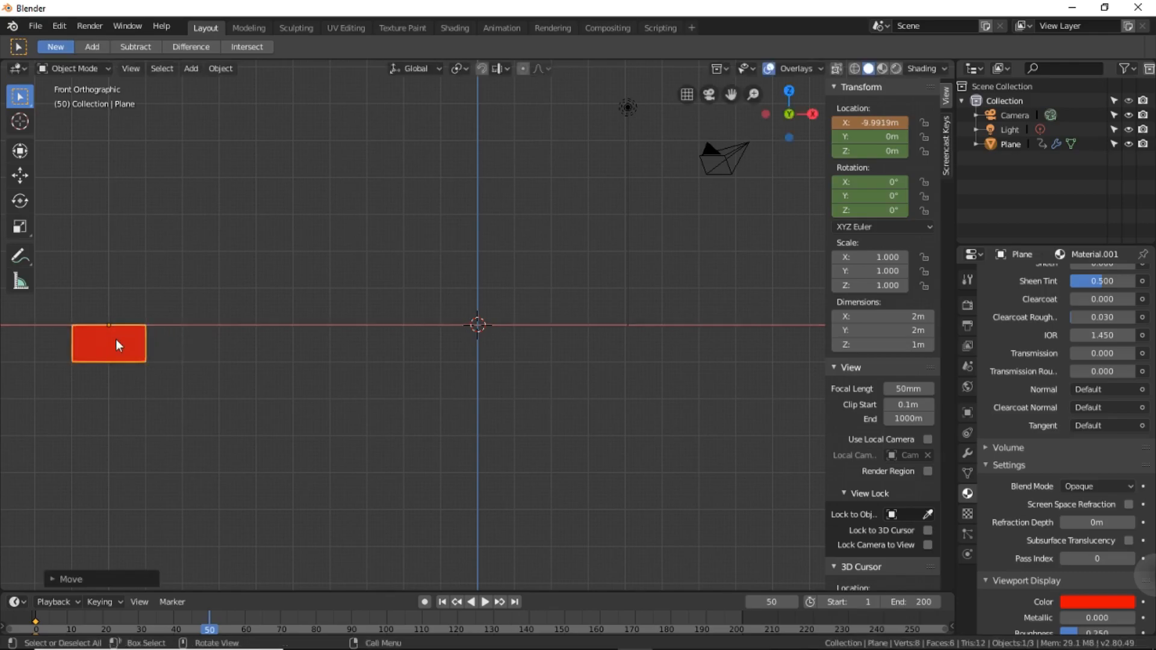
# Set the red block's X location to exactly -10 m.
pyautogui.click(875, 123)
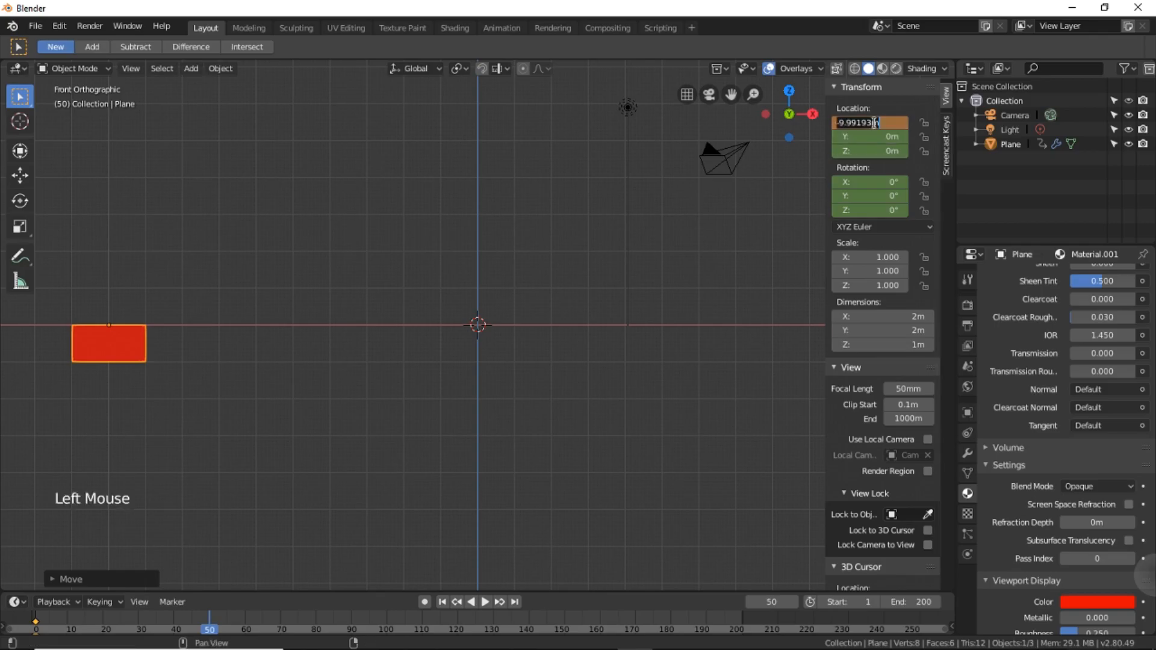
pyautogui.write('10')
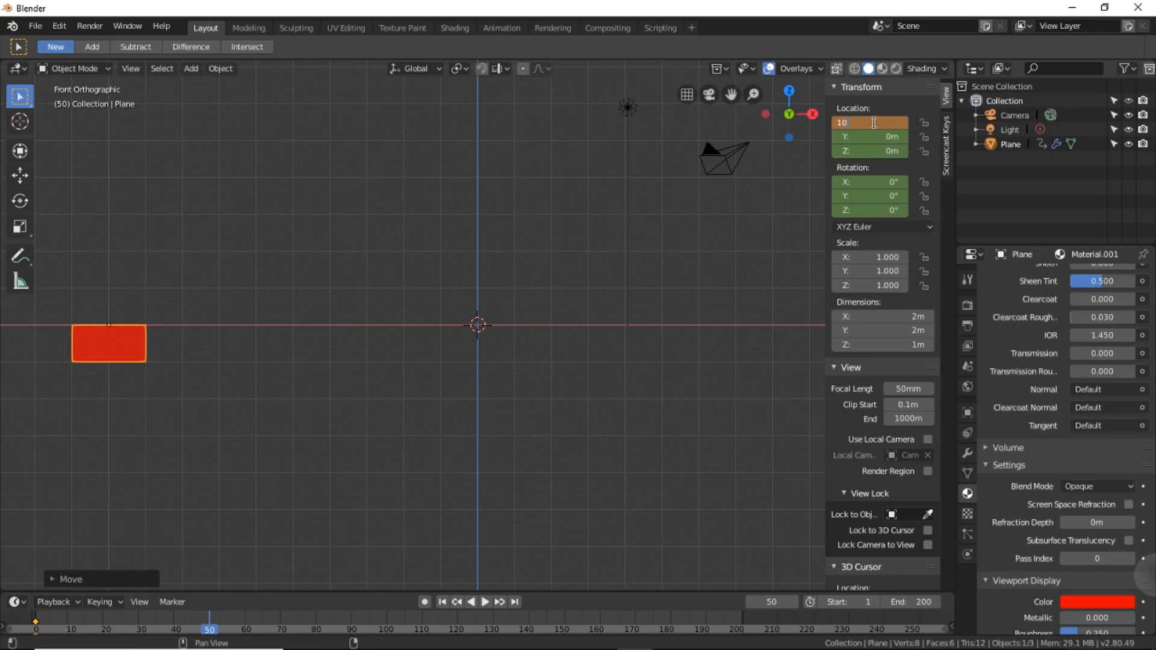
pyautogui.press('Return')
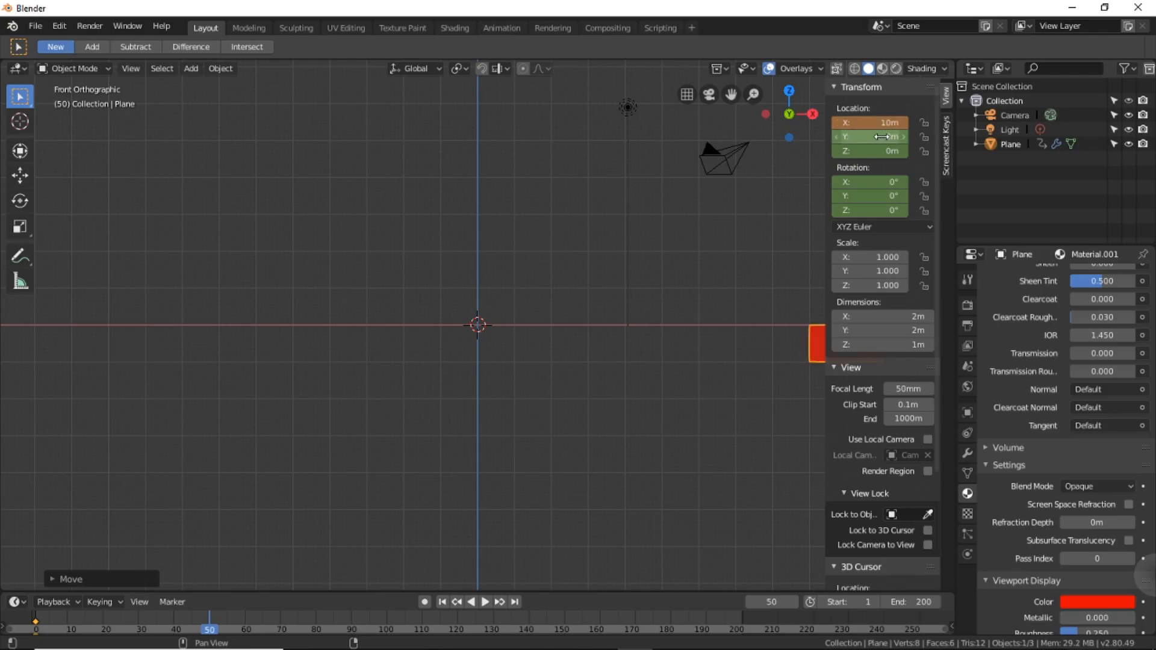
pyautogui.click(881, 122)
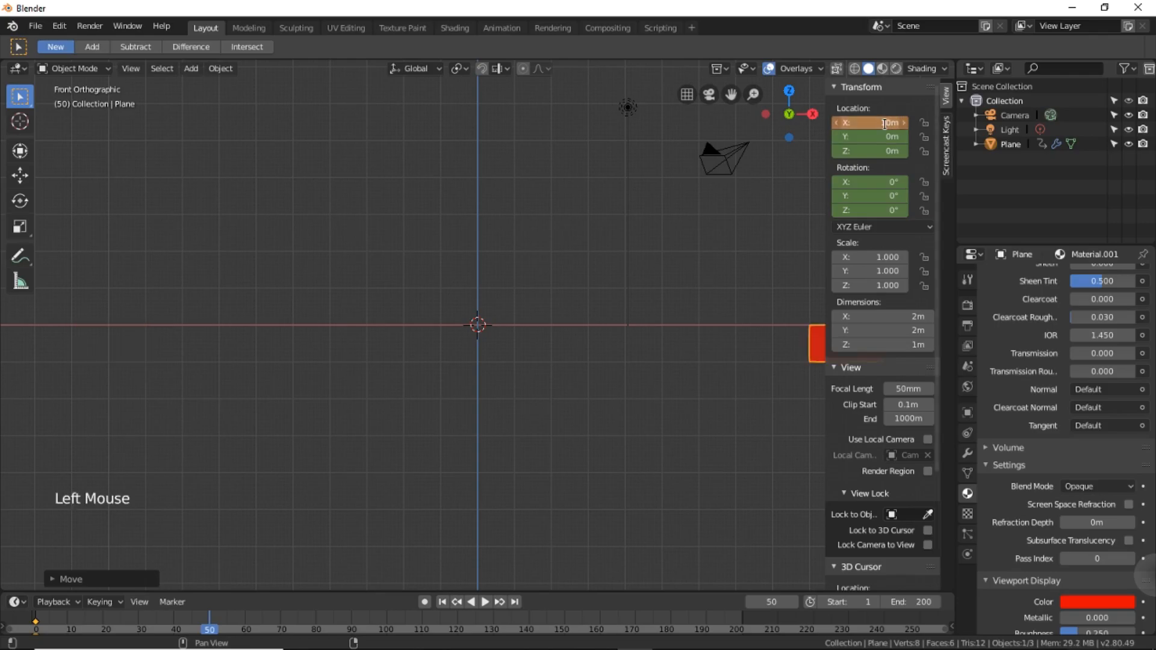
pyautogui.click(836, 122)
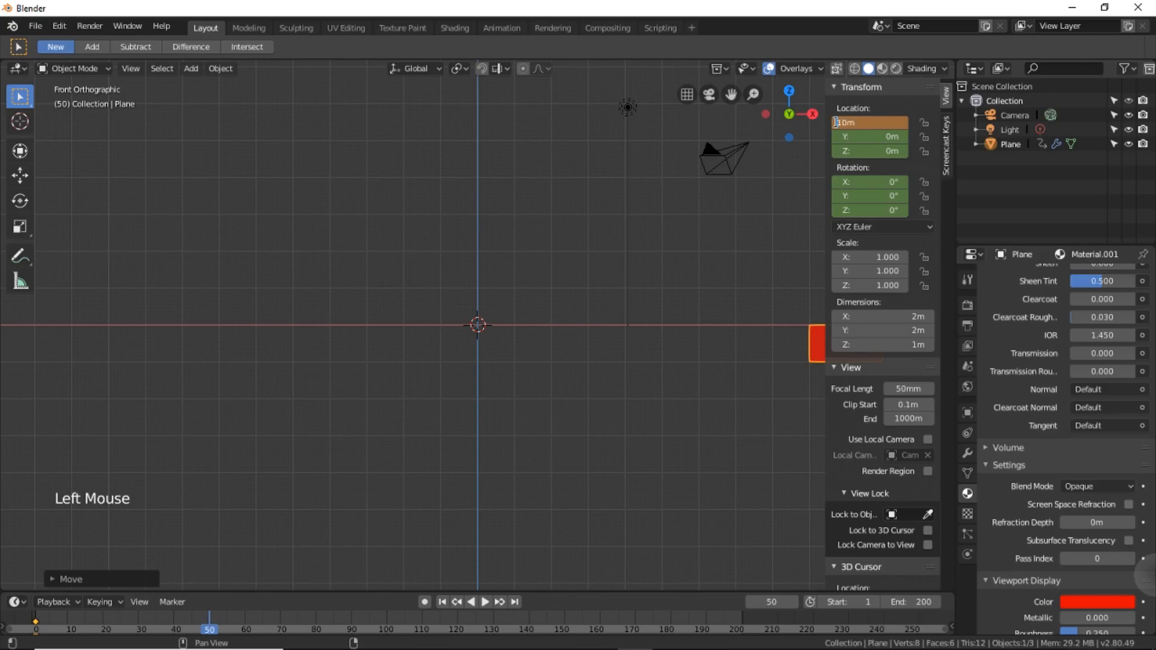
pyautogui.write('-')
pyautogui.press('Return')
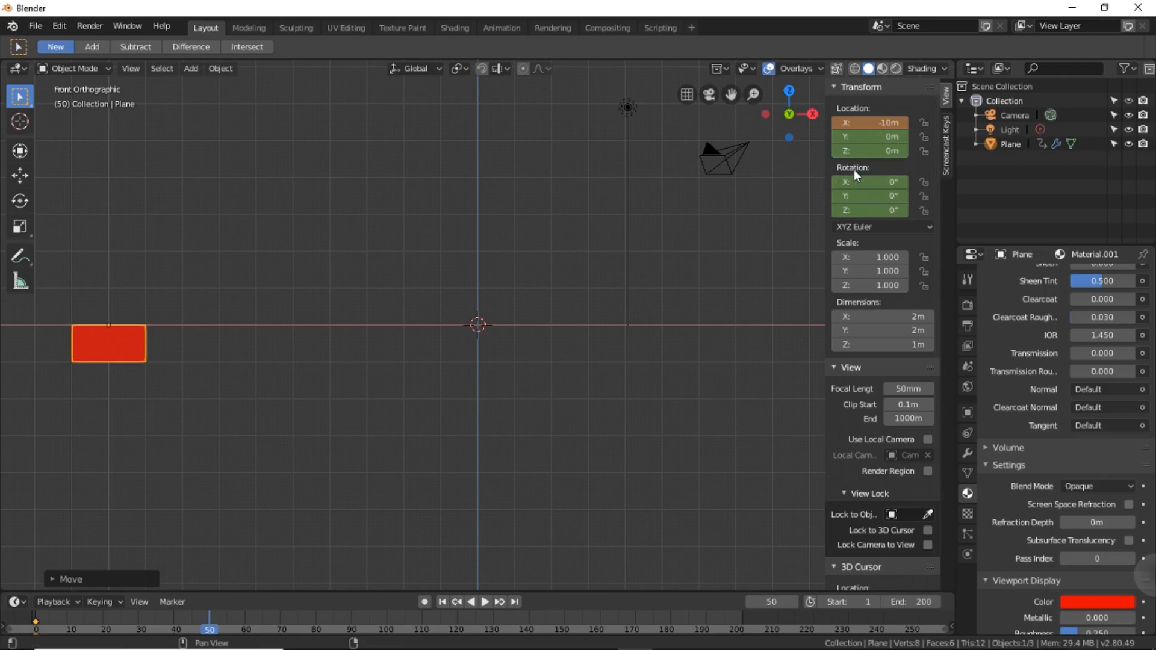
# Set the block's Z rotation to 360° and insert a LocRot keyframe at frame 50.
pyautogui.click(882, 211)
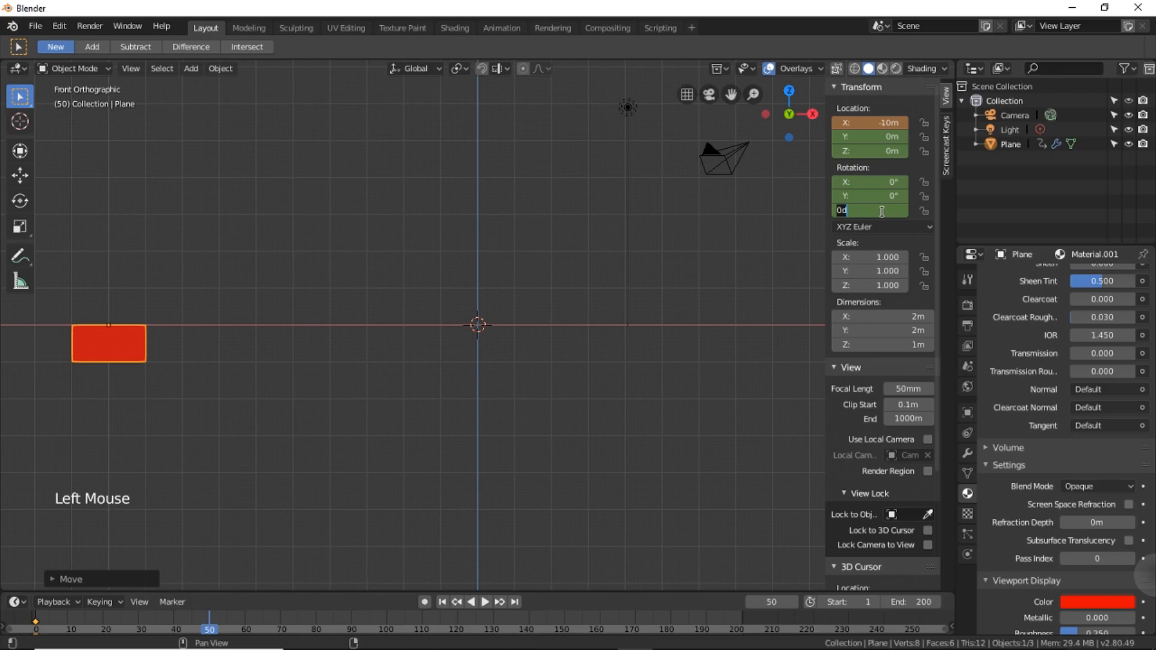
pyautogui.write('360')
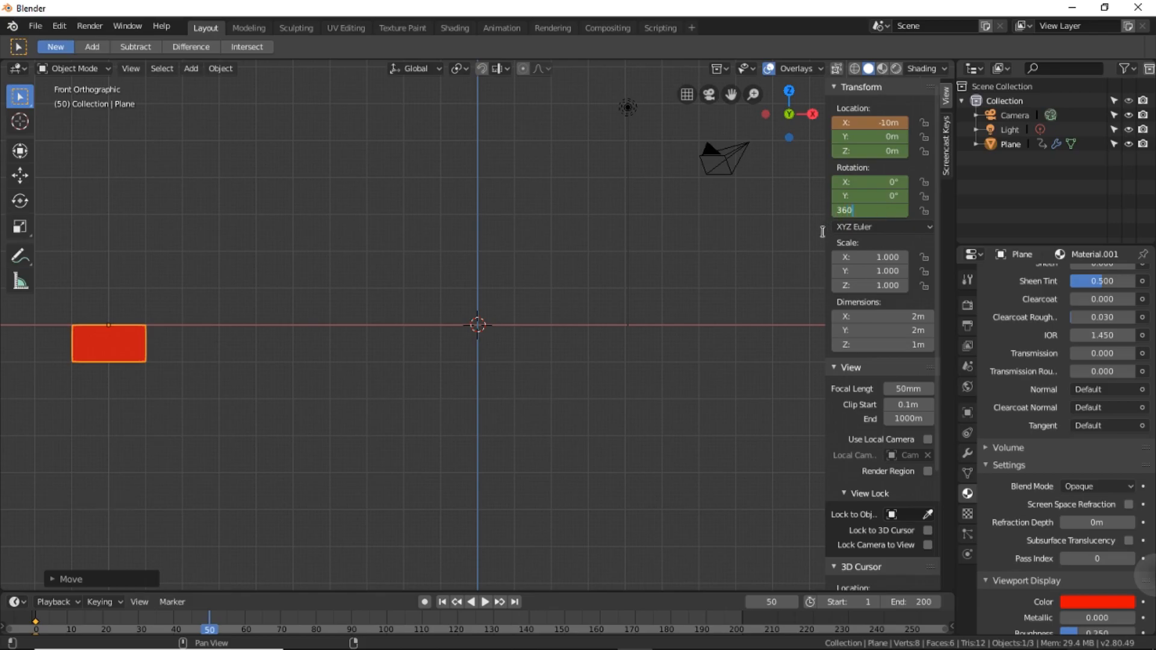
pyautogui.press('Return')
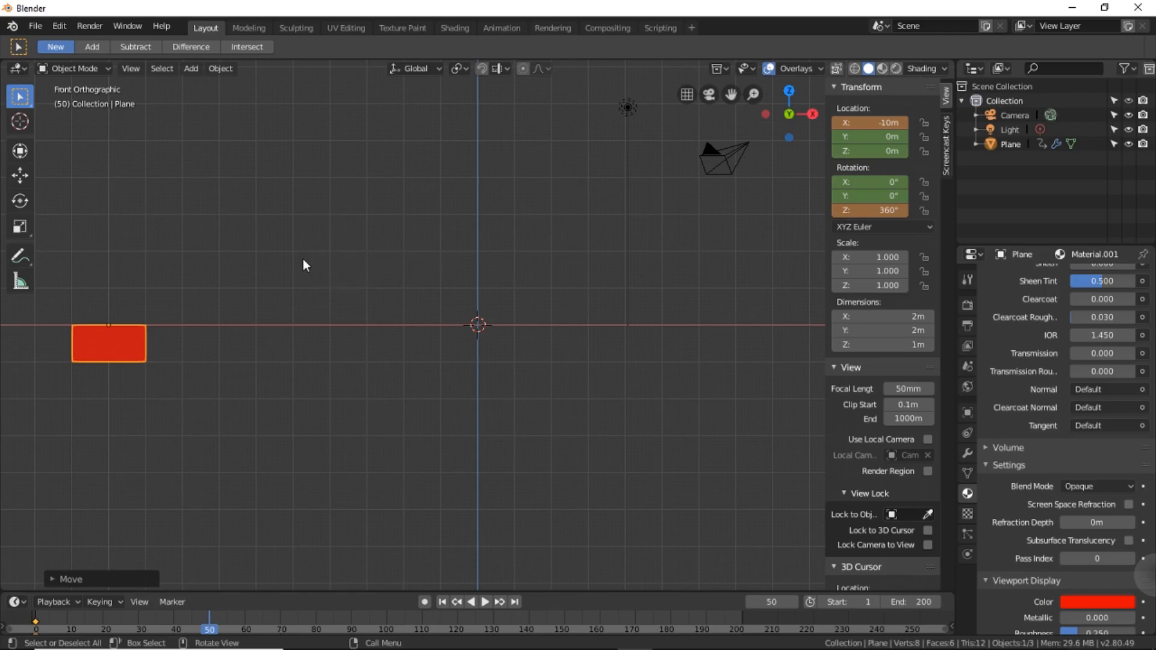
pyautogui.press('i')
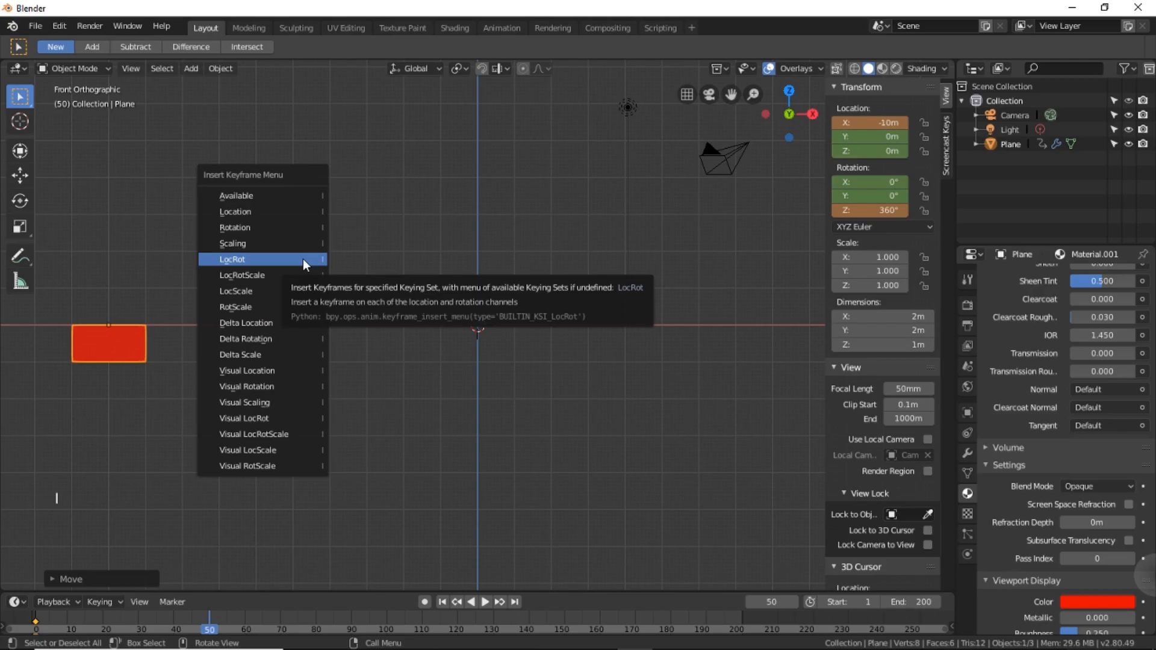
pyautogui.click(302, 259)
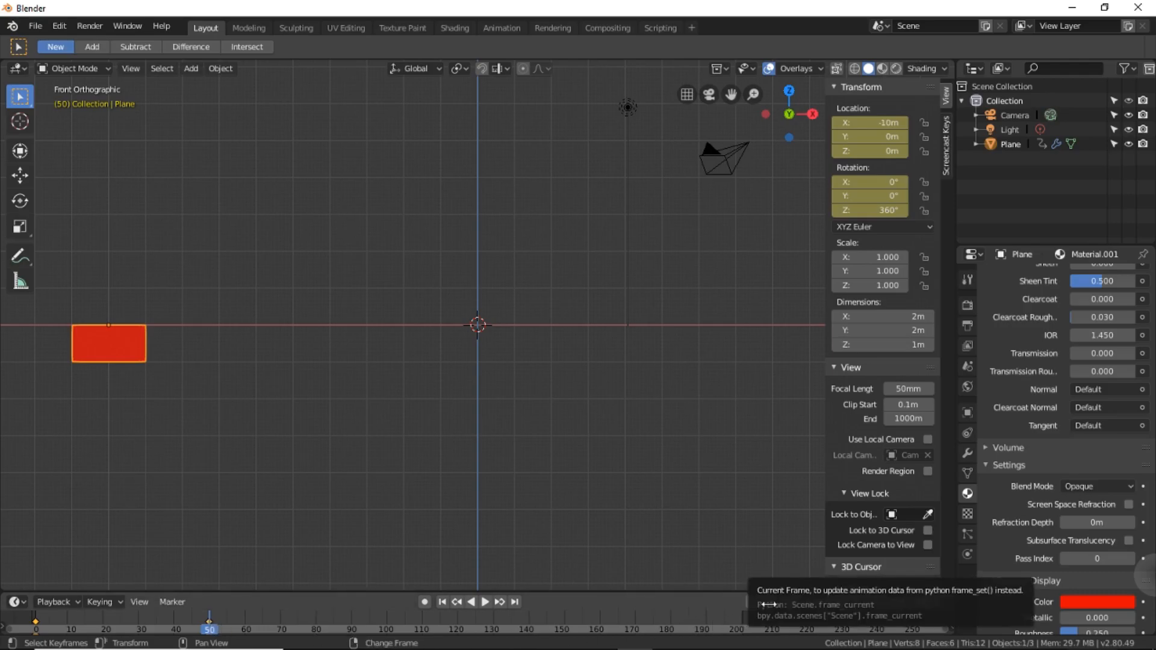
# Go to frame 150 and move the red block along the X axis to about 10.08 m.
pyautogui.click(770, 602)
pyautogui.write('150')
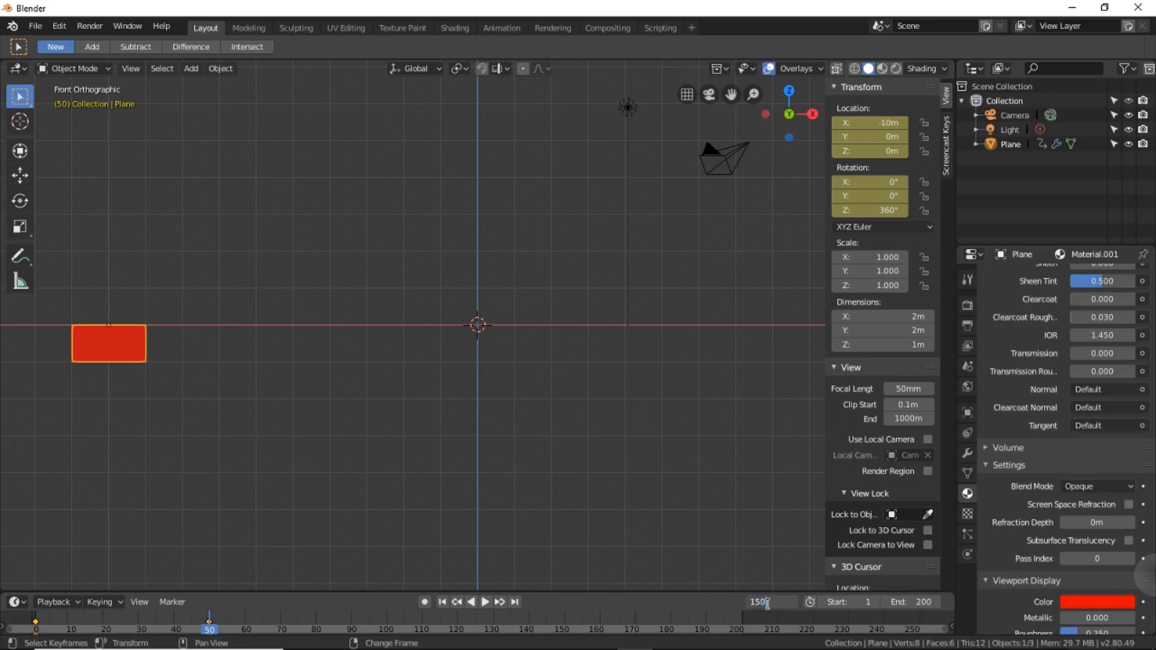
pyautogui.press('Return')
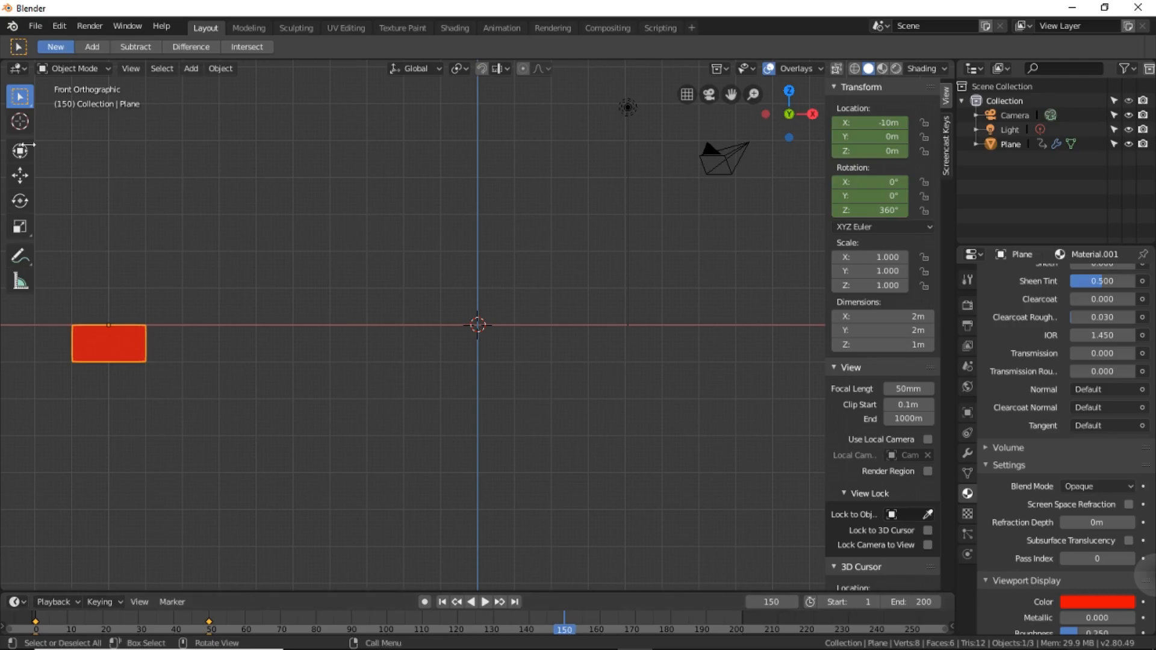
pyautogui.click(112, 346)
pyautogui.press('g')
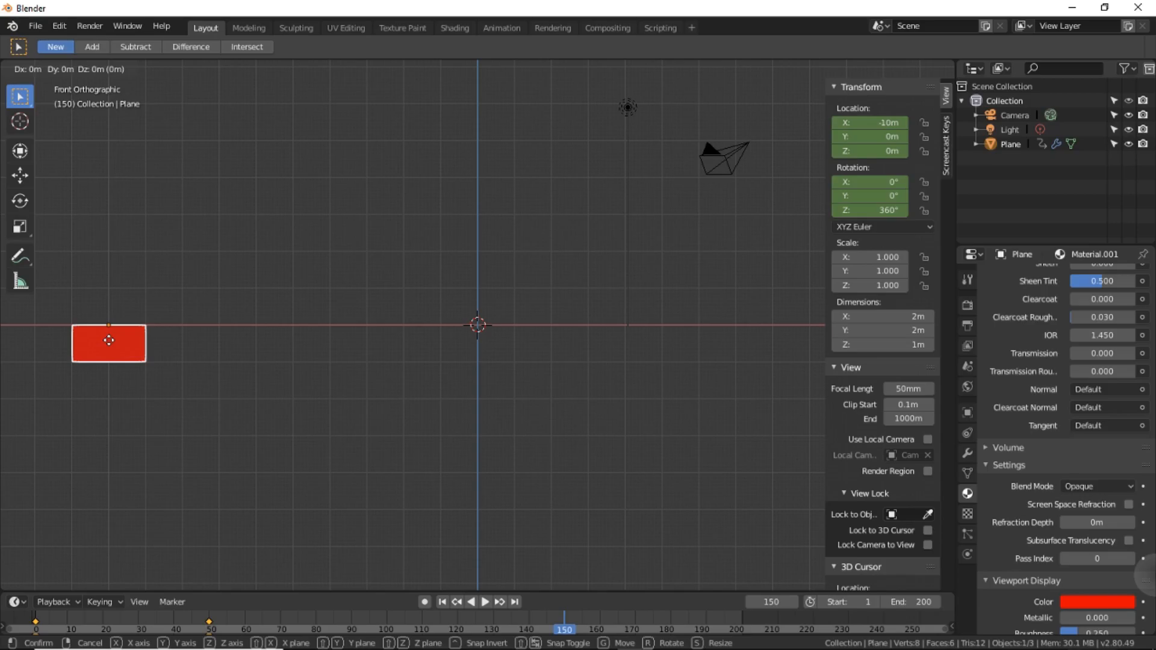
pyautogui.press('x')
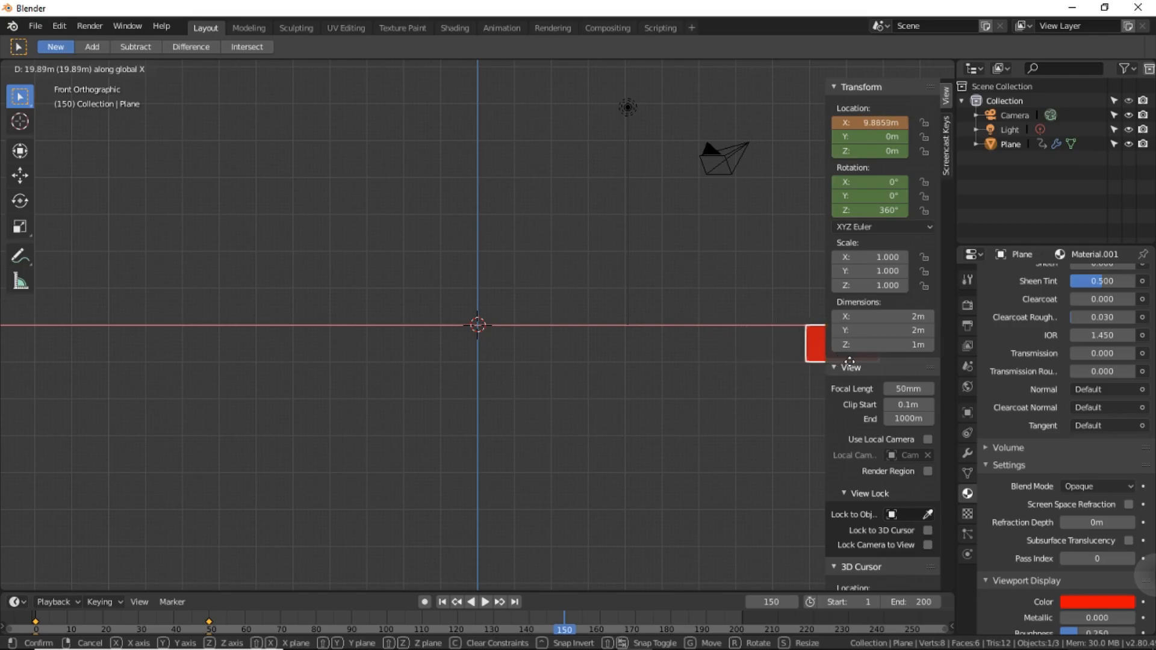
pyautogui.click(849, 361)
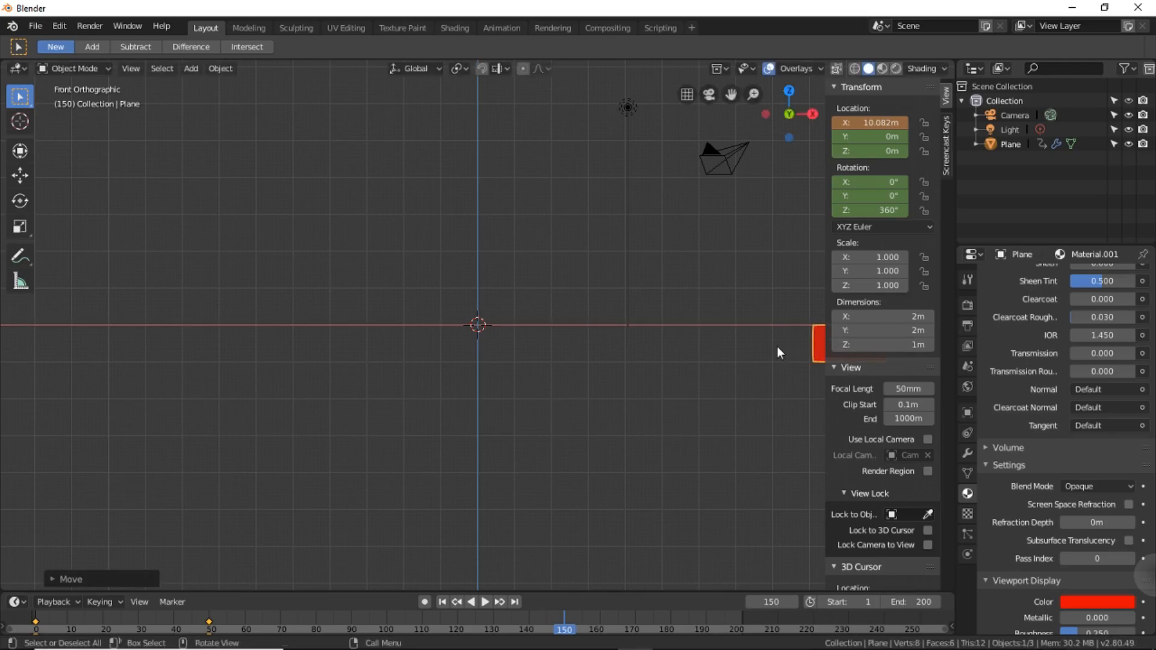
# Set the red block's X location to exactly 10 m.
pyautogui.click(868, 123)
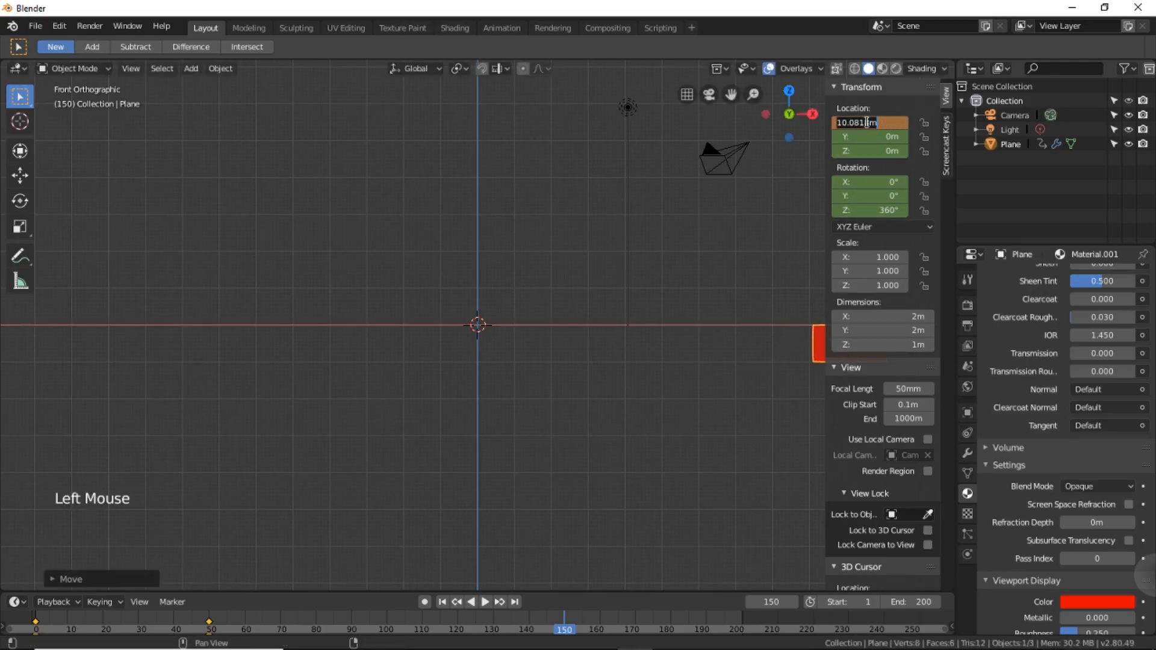
pyautogui.write('10')
pyautogui.press('Return')
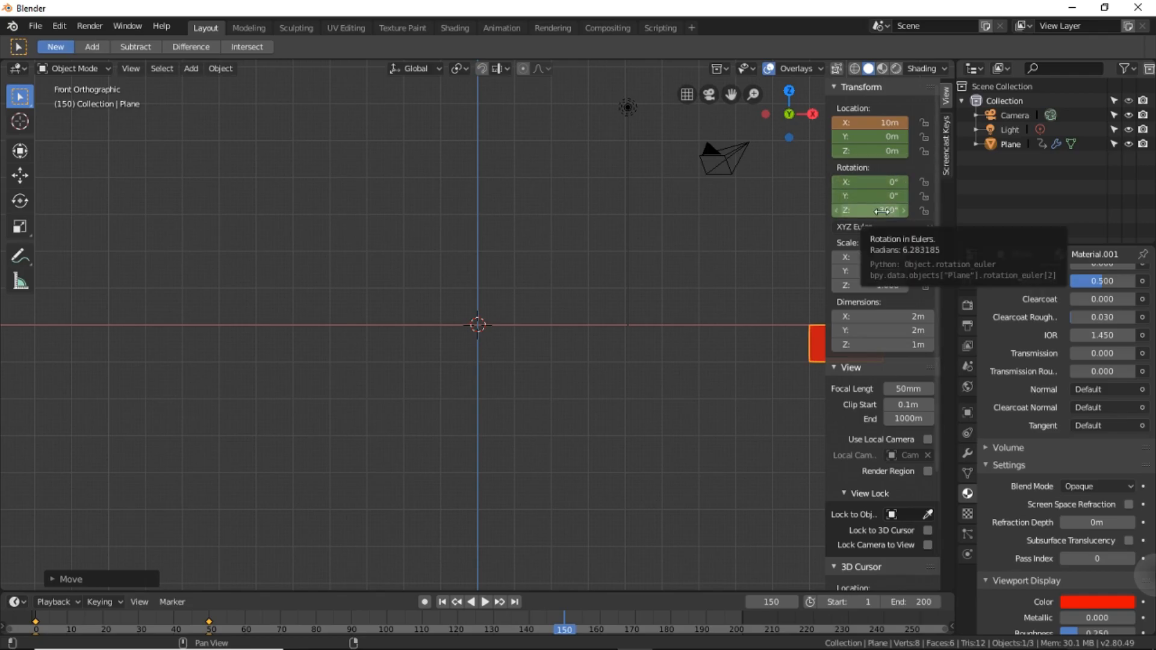
# Set the block's Z rotation to 0° and insert a LocRot keyframe at frame 150.
pyautogui.click(881, 210)
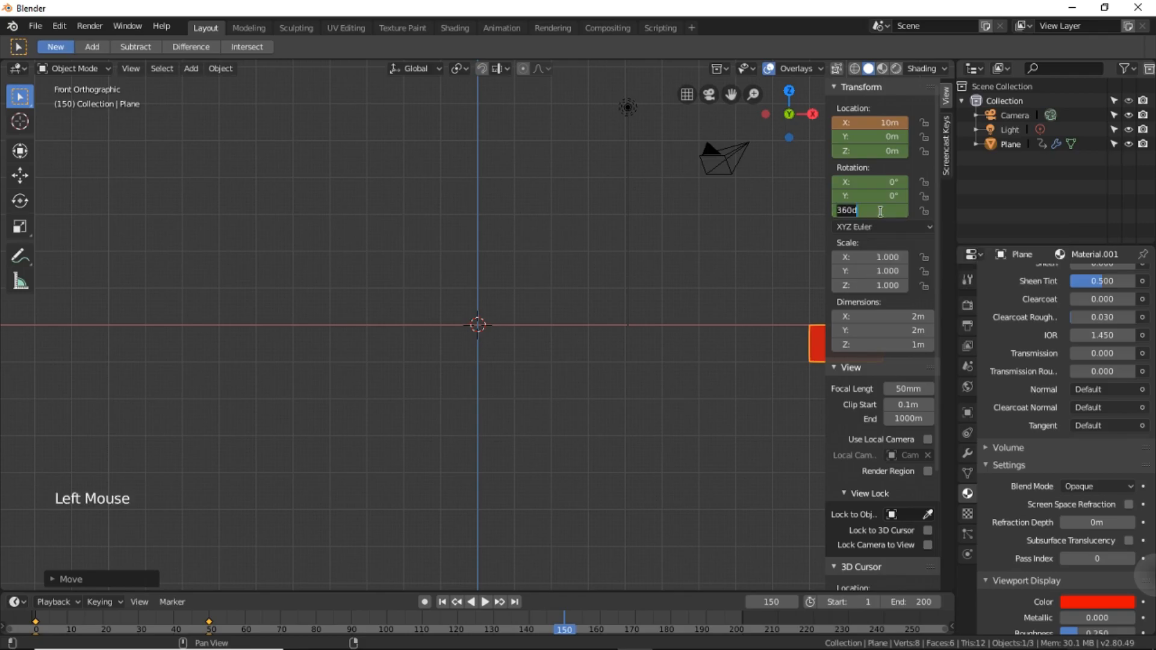
pyautogui.write('0')
pyautogui.press('Return')
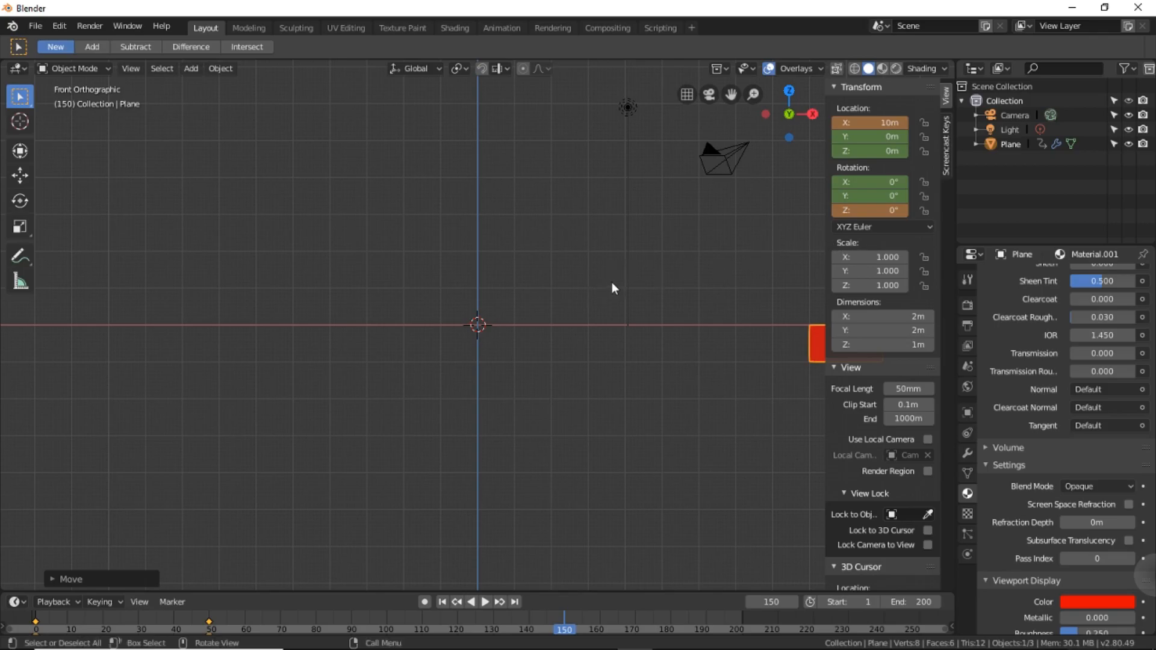
pyautogui.press('i')
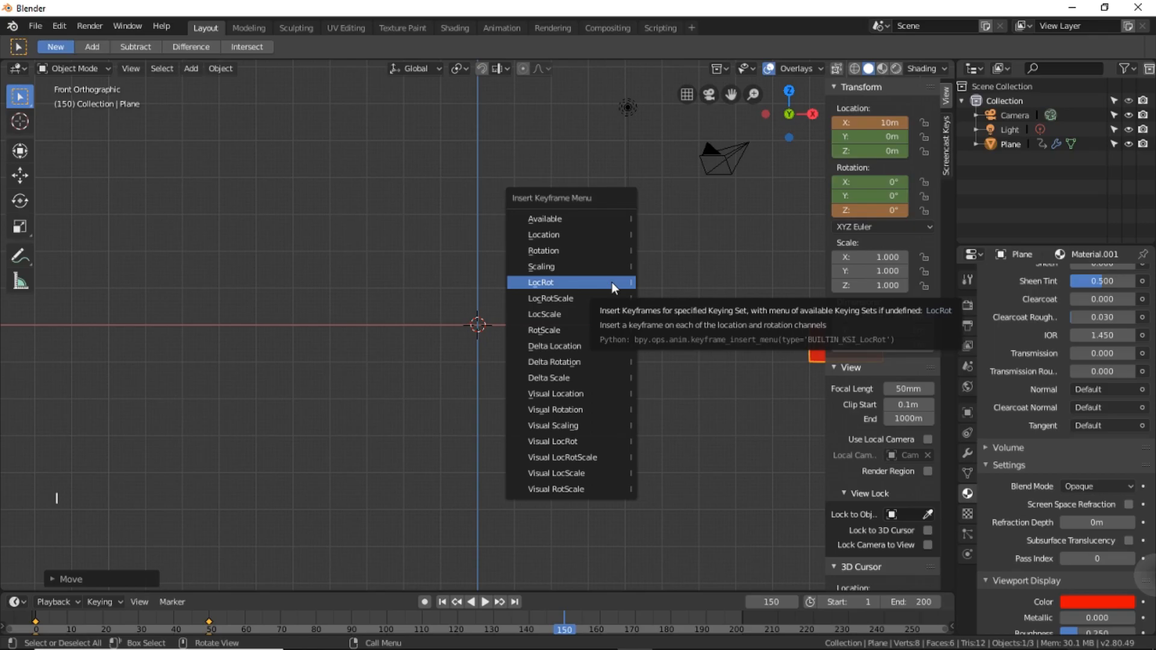
pyautogui.click(612, 282)
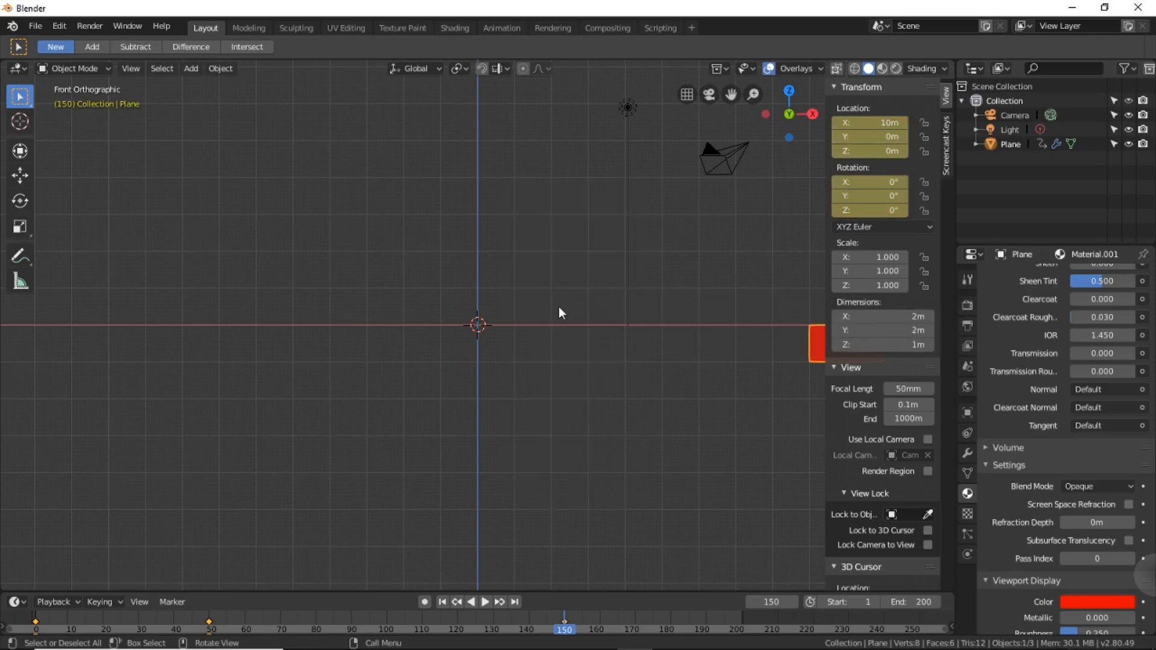
# Go to frame 200 and move the red block back along the X axis to a location of exactly 0 m.
pyautogui.scroll(-1, 558, 308)
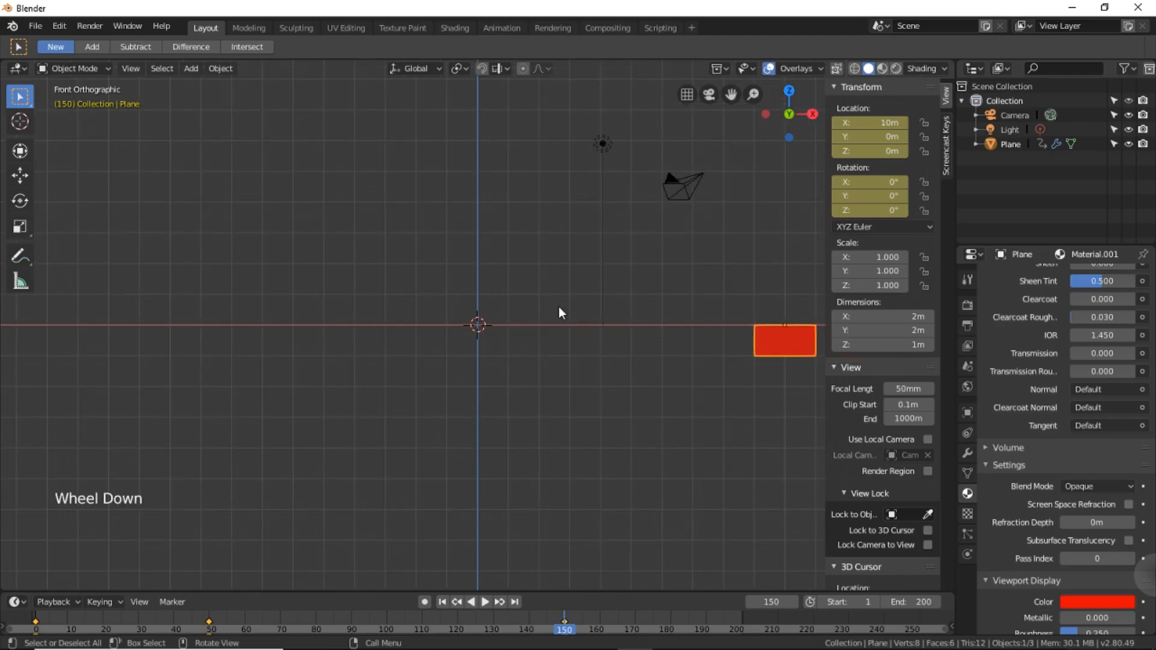
pyautogui.scroll(-1, 559, 312)
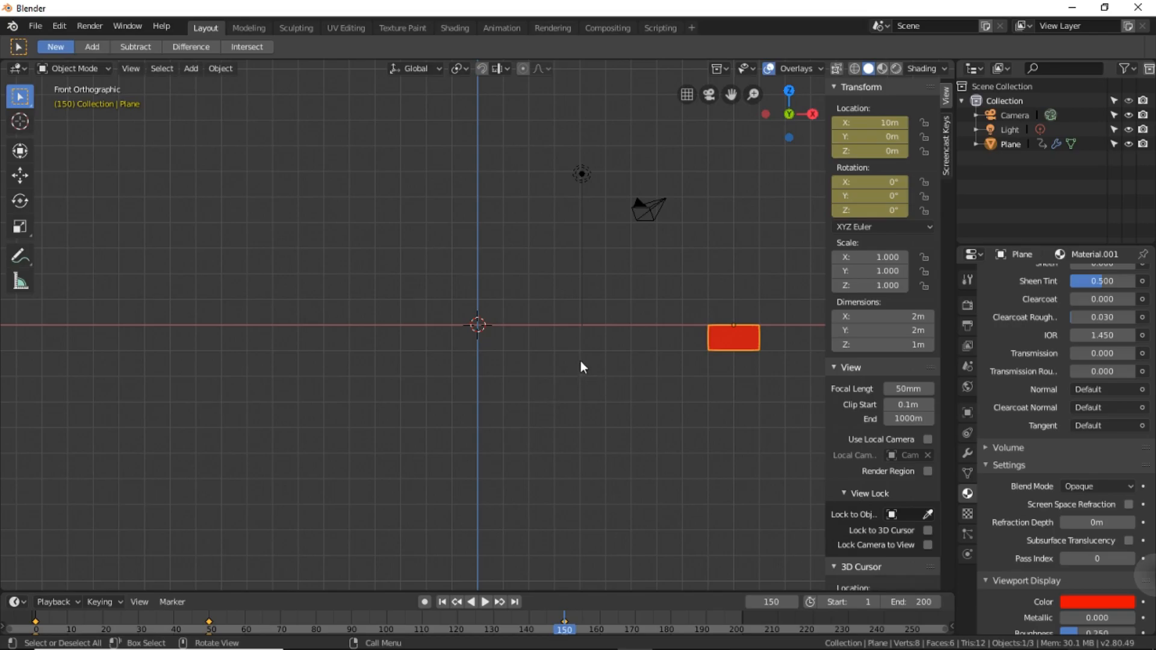
pyautogui.click(769, 603)
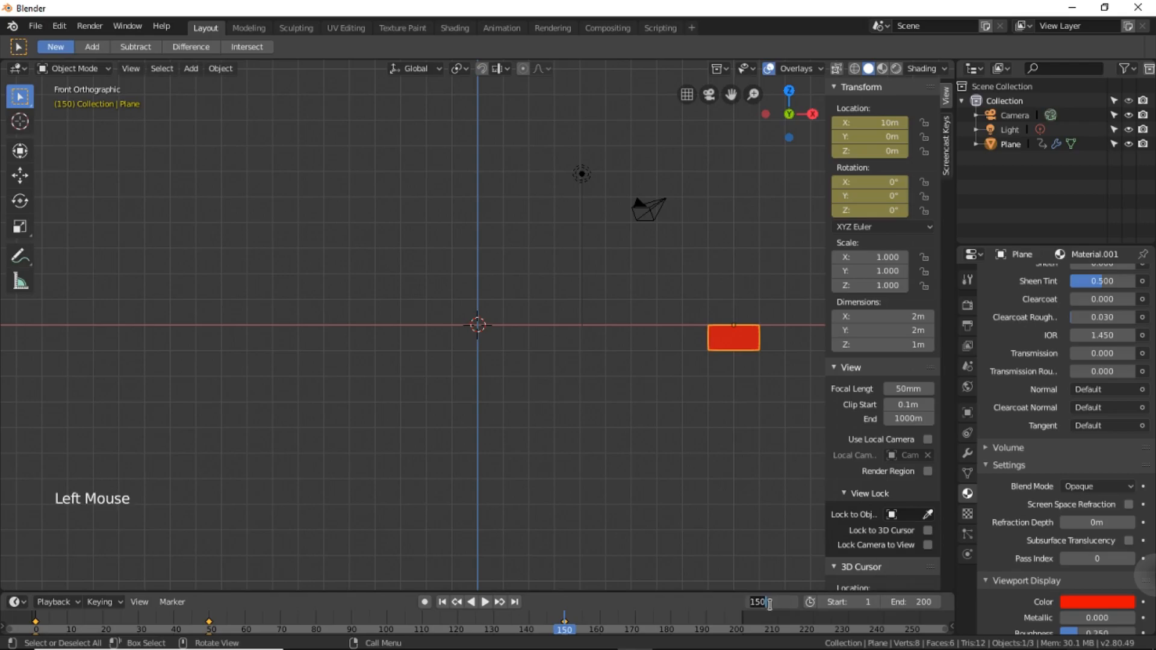
pyautogui.write('200')
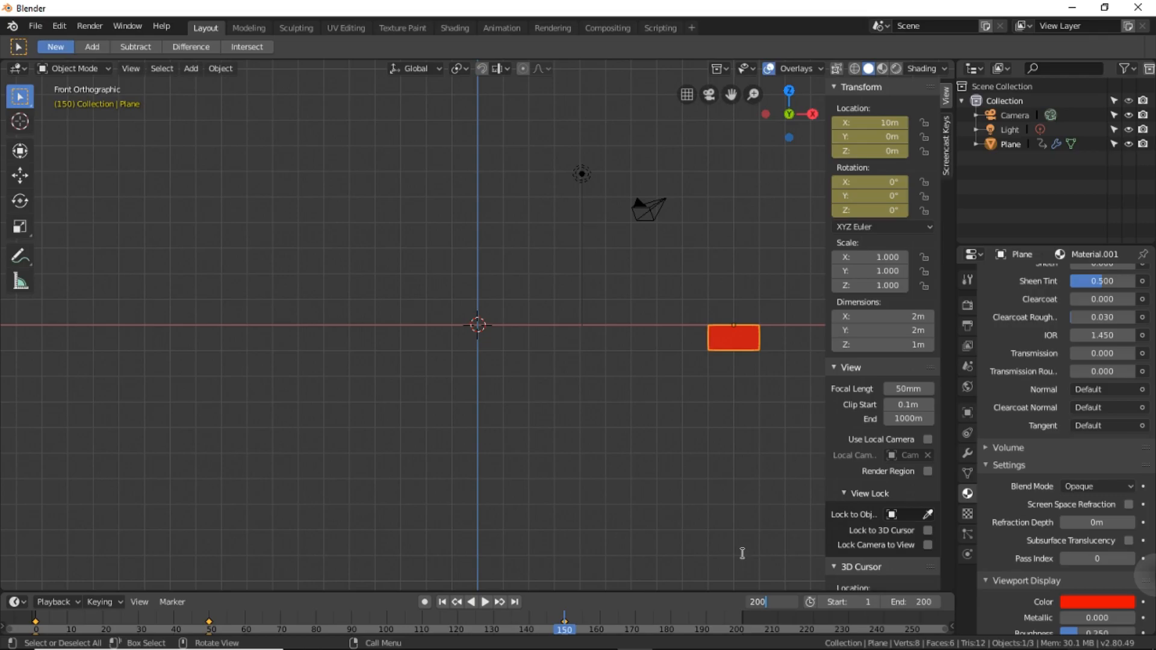
pyautogui.press('Return')
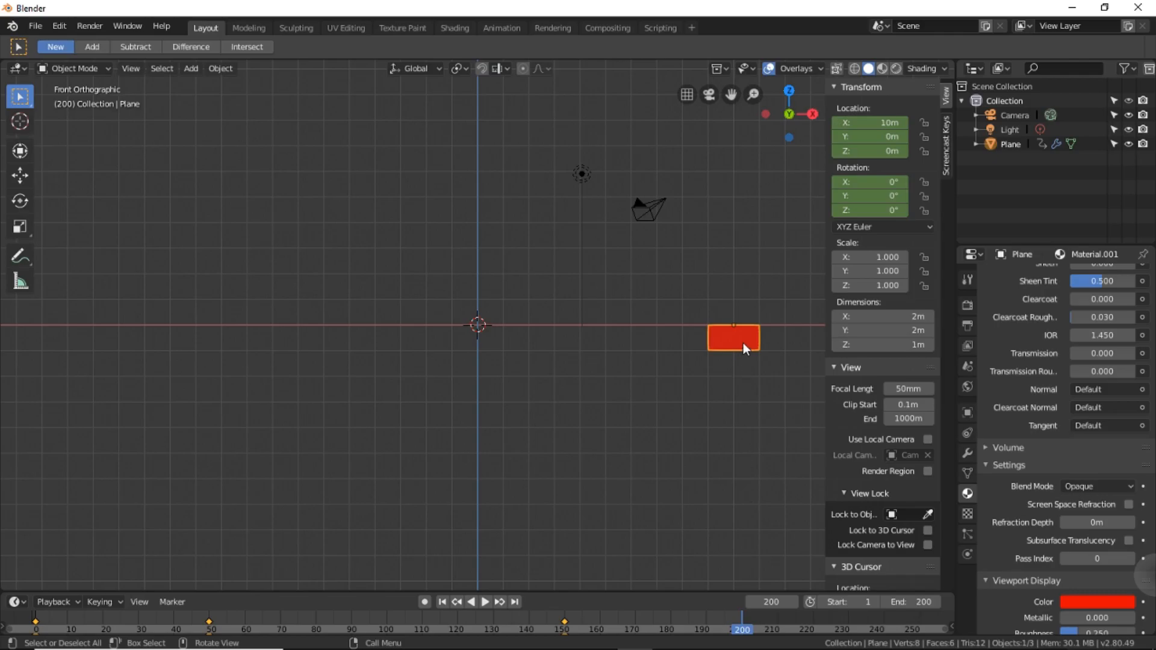
pyautogui.press('g')
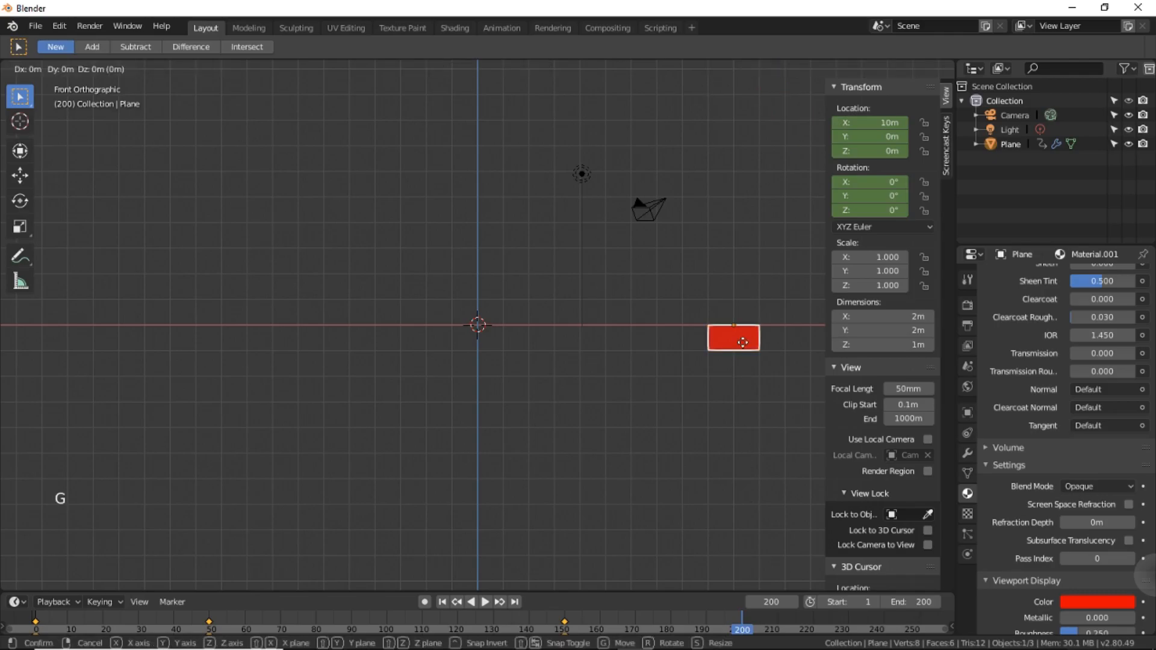
pyautogui.press('x')
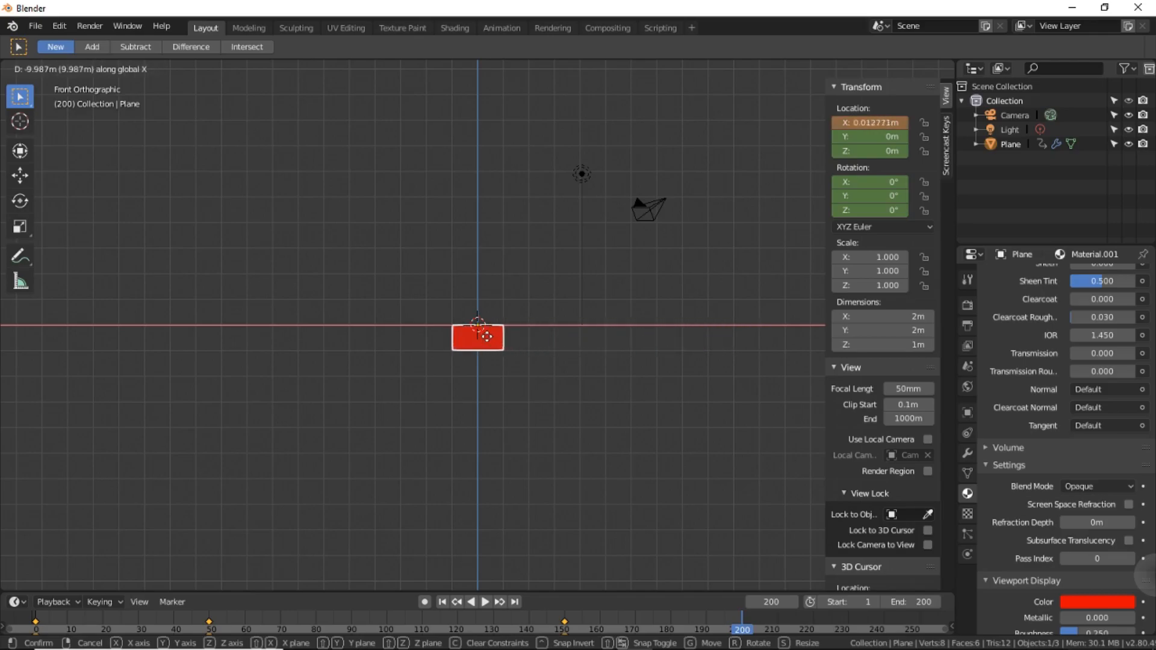
pyautogui.click(486, 336)
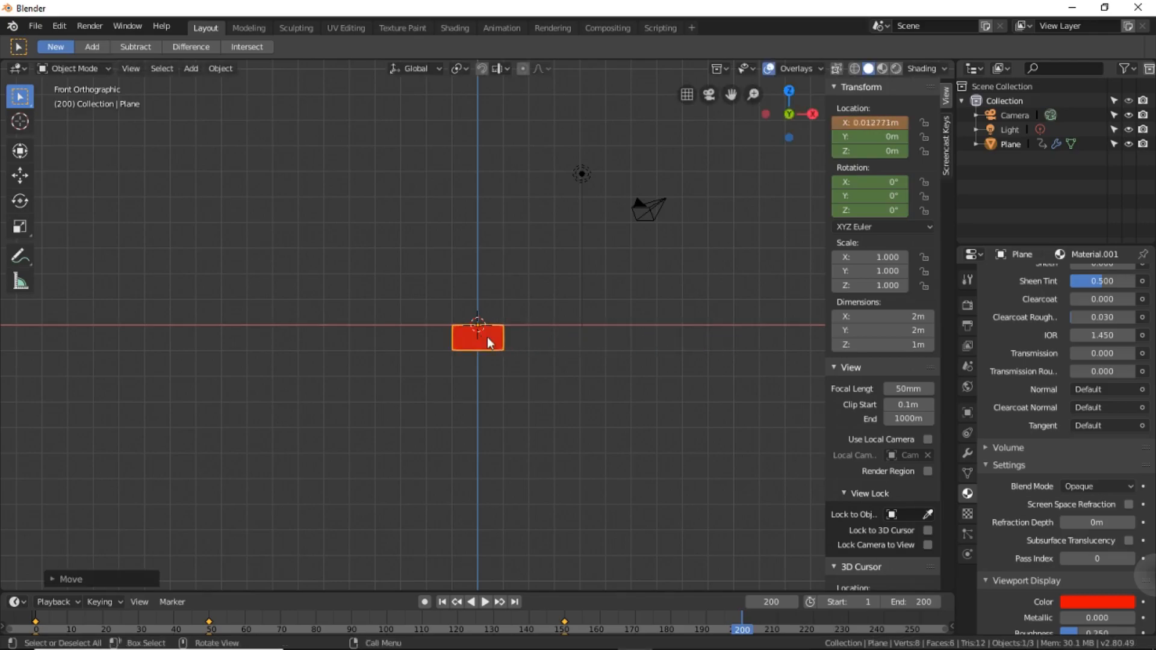
pyautogui.click(868, 124)
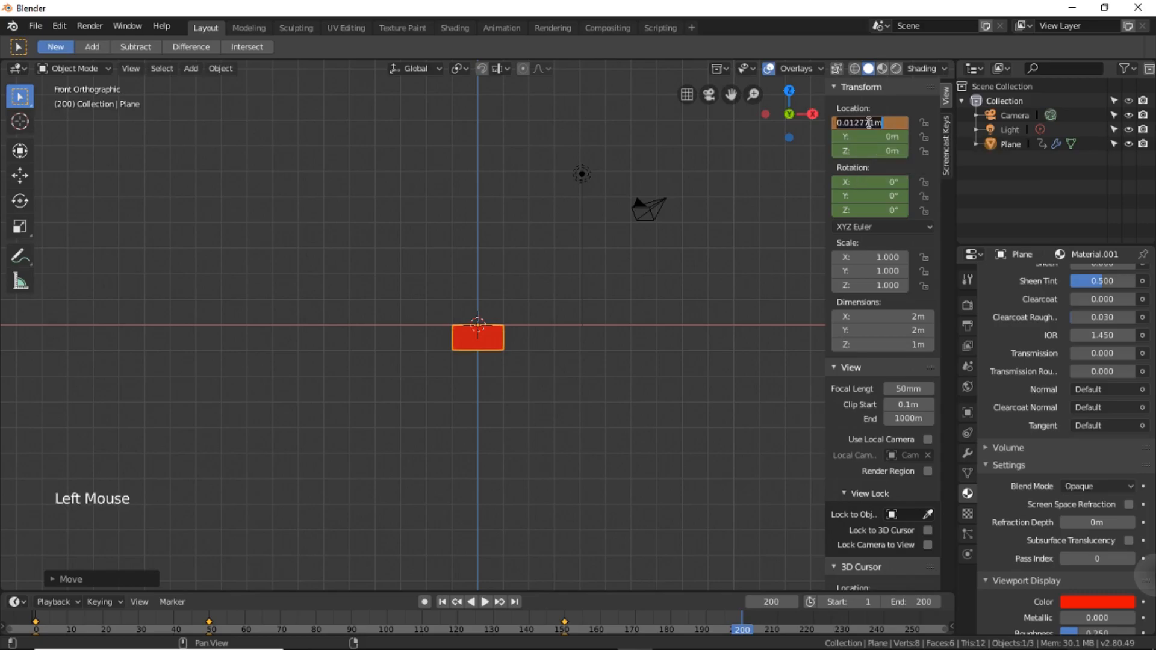
pyautogui.write('0')
pyautogui.press('Return')
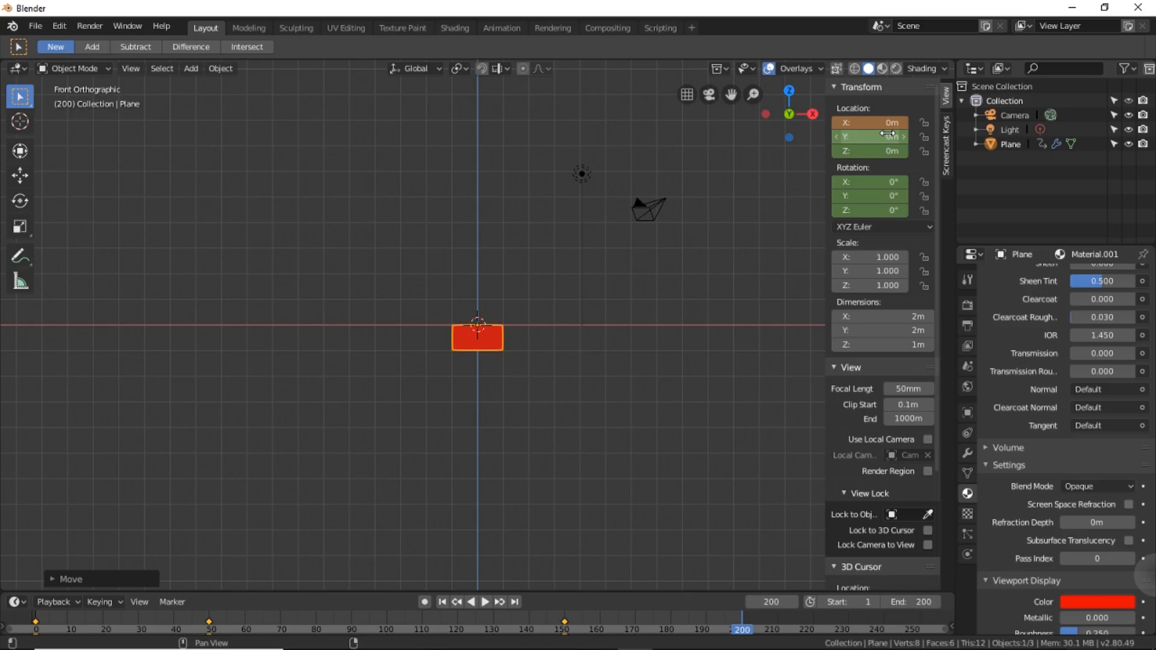
# Set the block's Z rotation to 360° and insert a LocRot keyframe at frame 200.
pyautogui.click(884, 210)
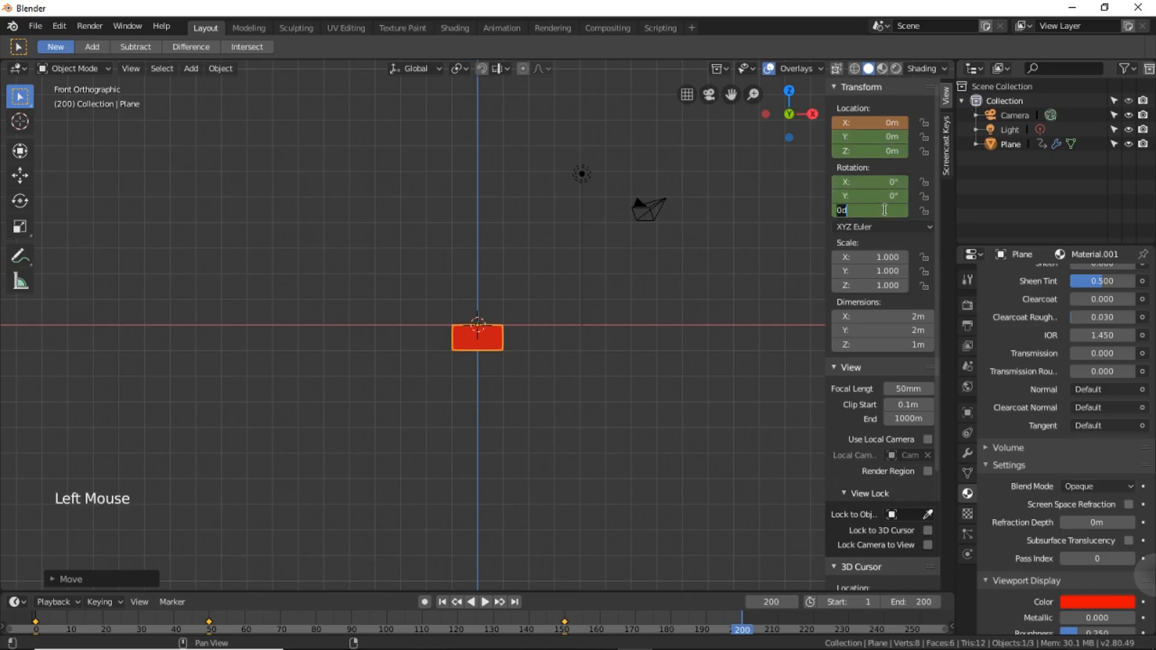
pyautogui.write('360')
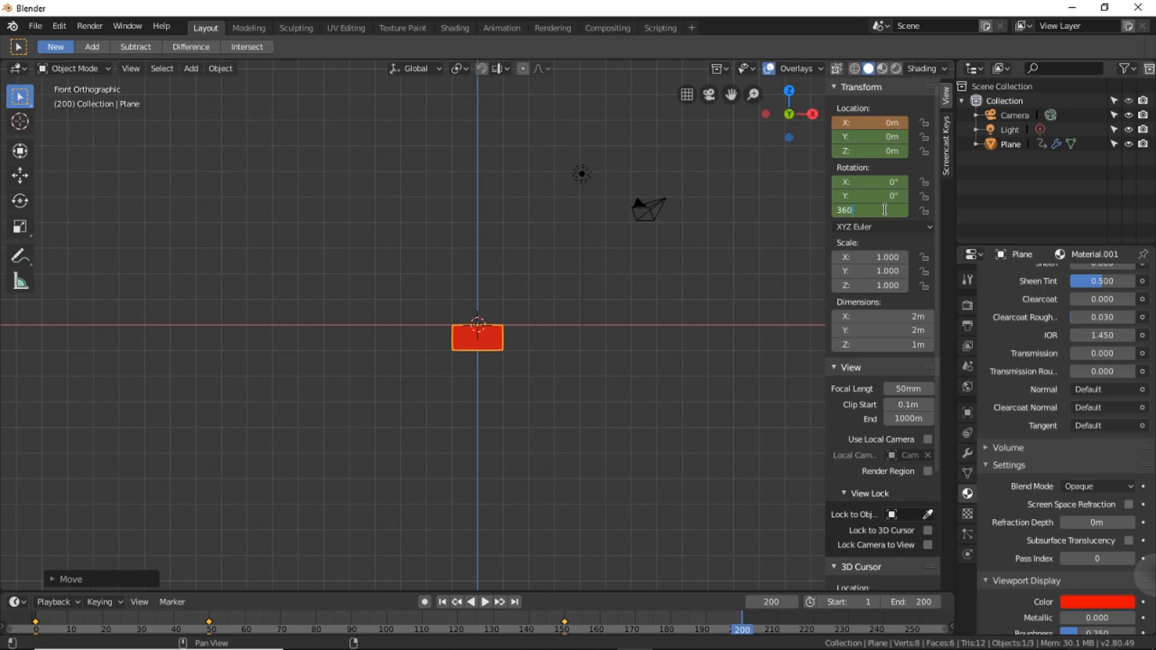
pyautogui.press('Return')
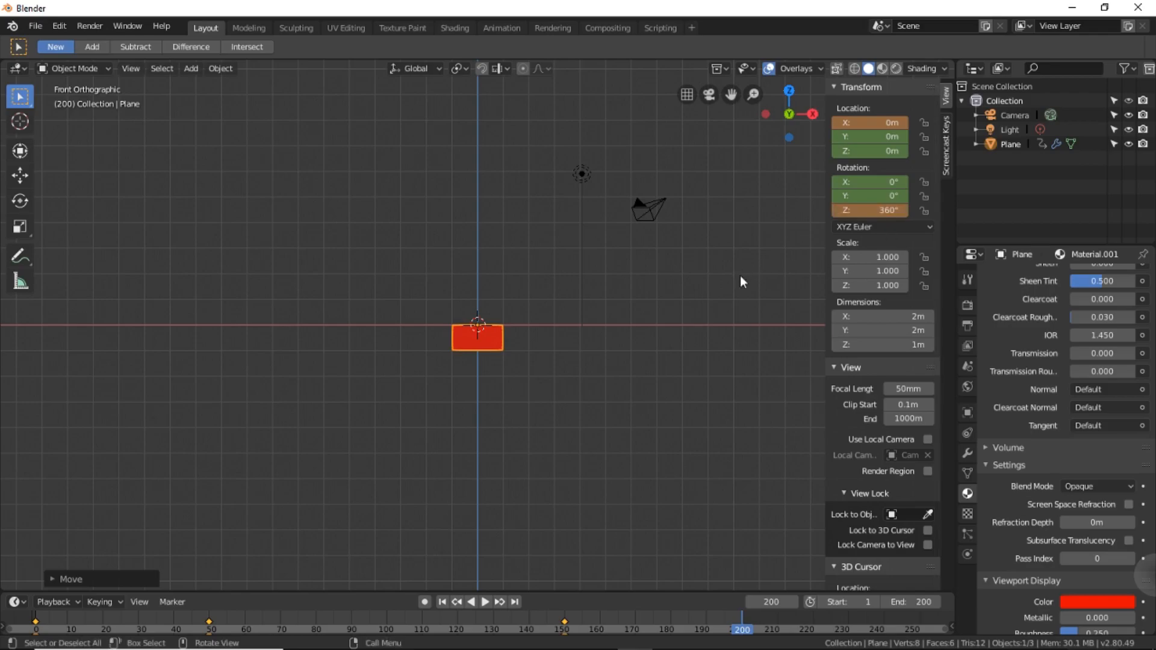
pyautogui.press('i')
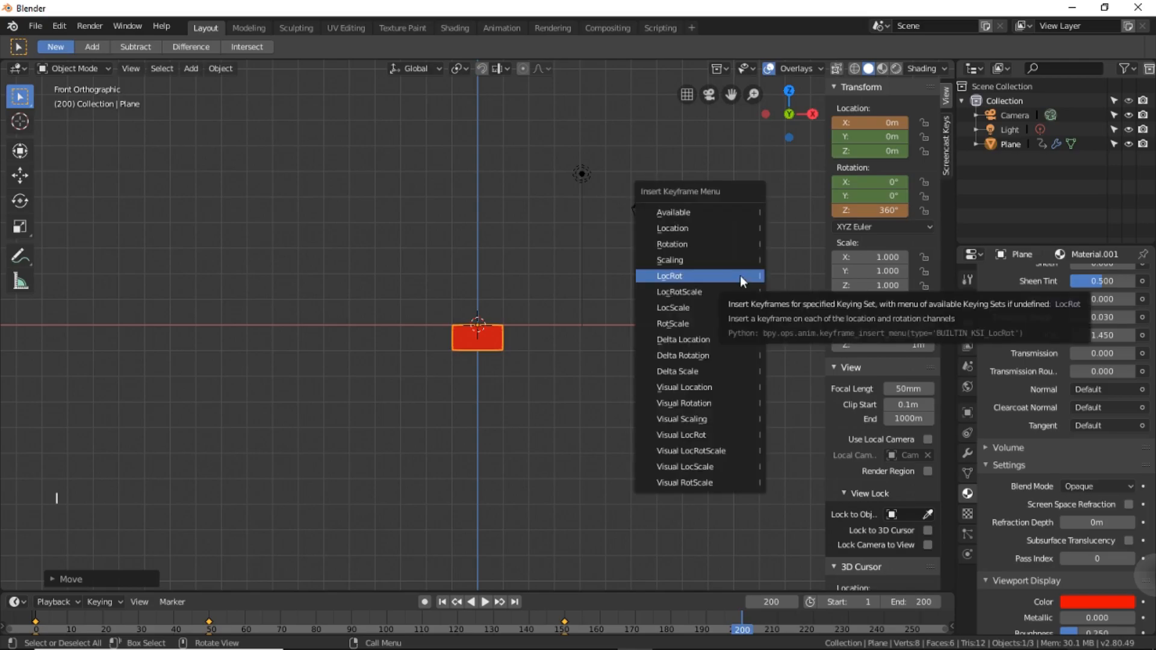
pyautogui.click(739, 276)
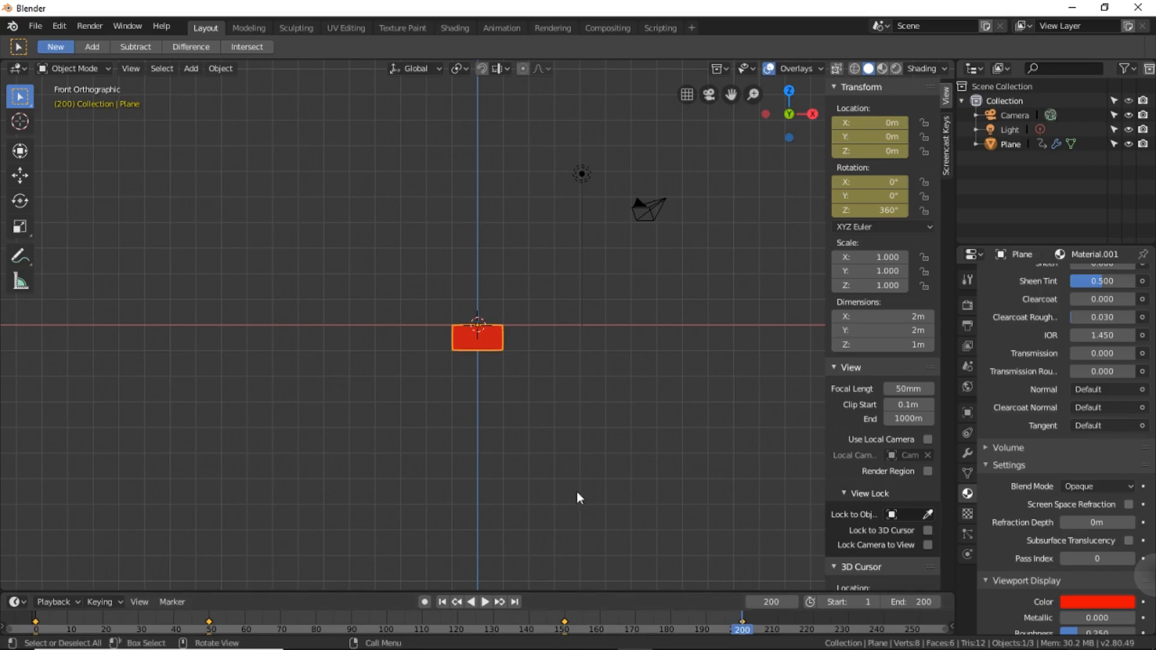
# Play back the block's animation and add a UV sphere mesh at the world origin.
pyautogui.click(484, 602)
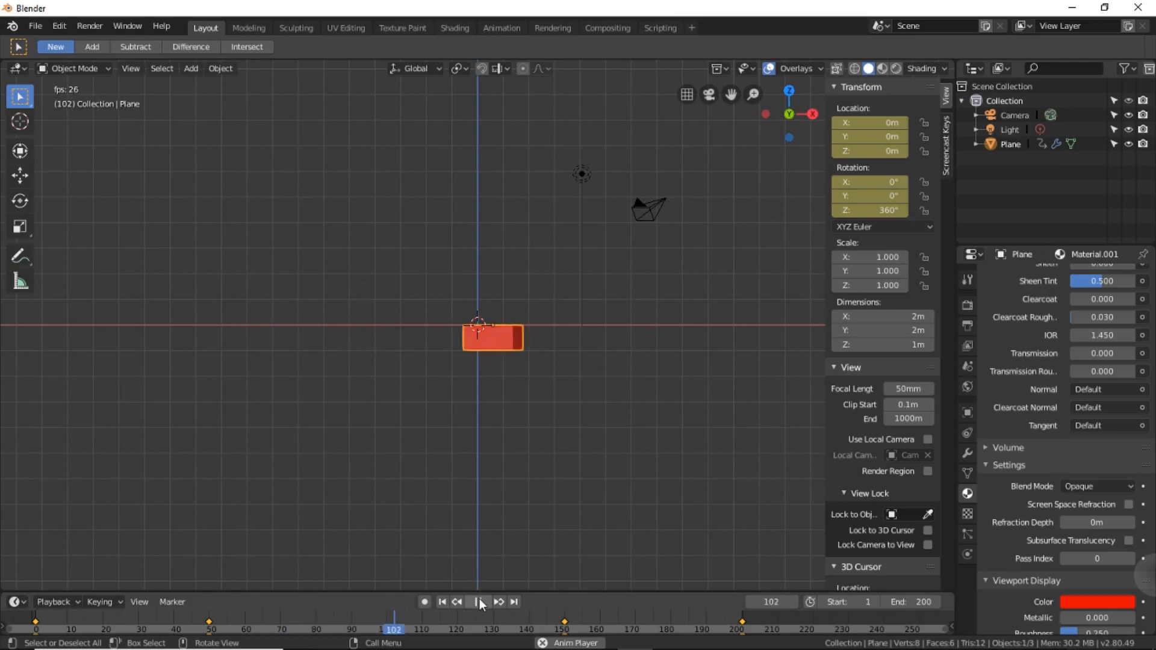
pyautogui.click(196, 69)
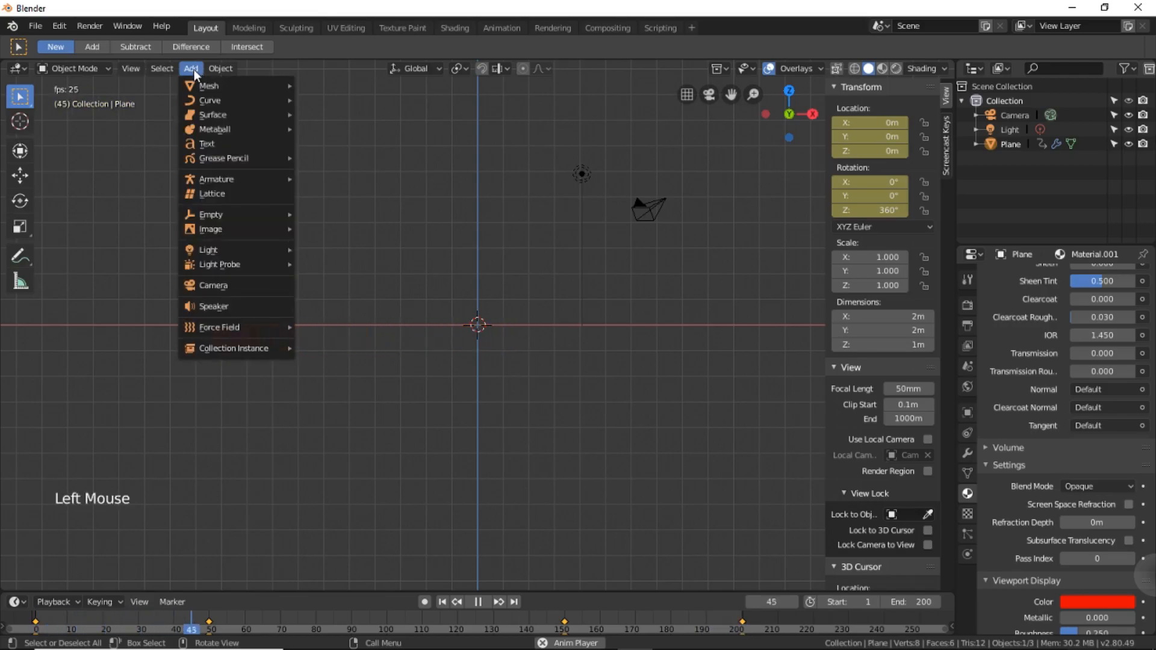
pyautogui.moveTo(194, 84)
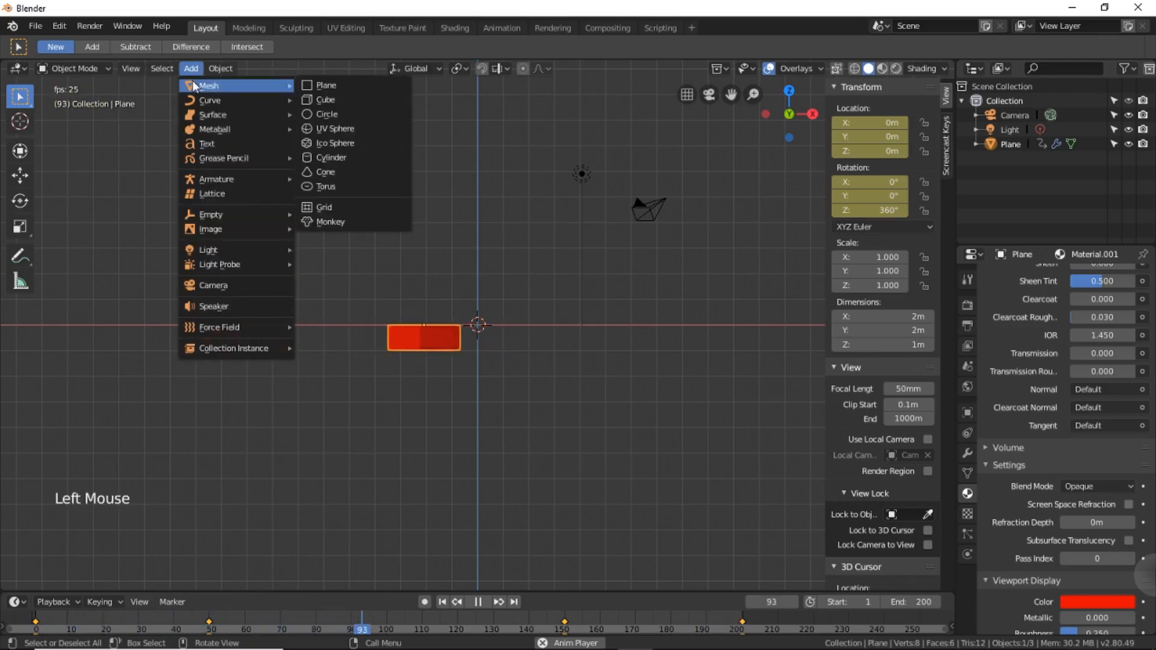
pyautogui.click(341, 127)
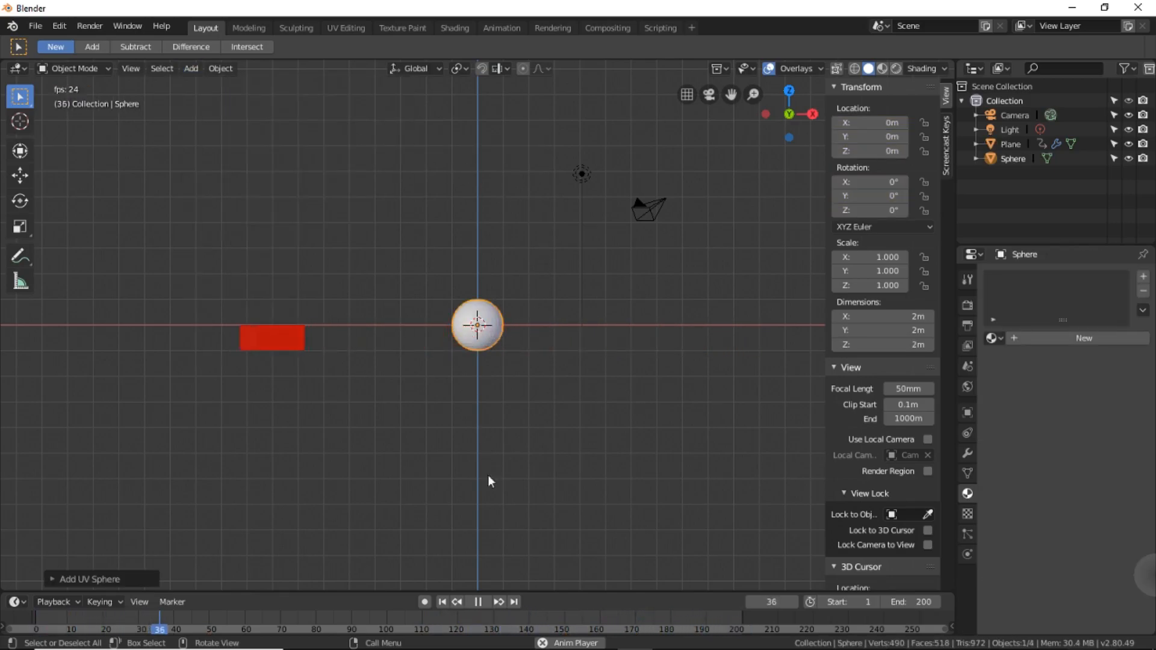
# Stop playback at frame 1 and raise the sphere along the Z axis to a location of exactly 7 m.
pyautogui.click(479, 601)
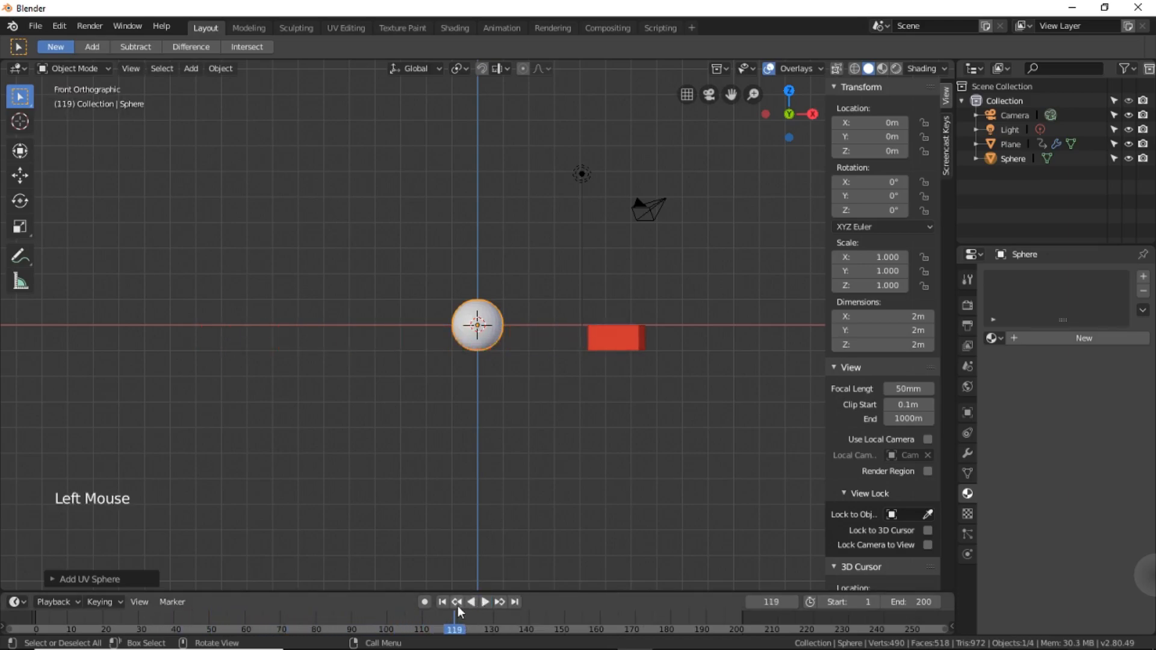
pyautogui.doubleClick(443, 602)
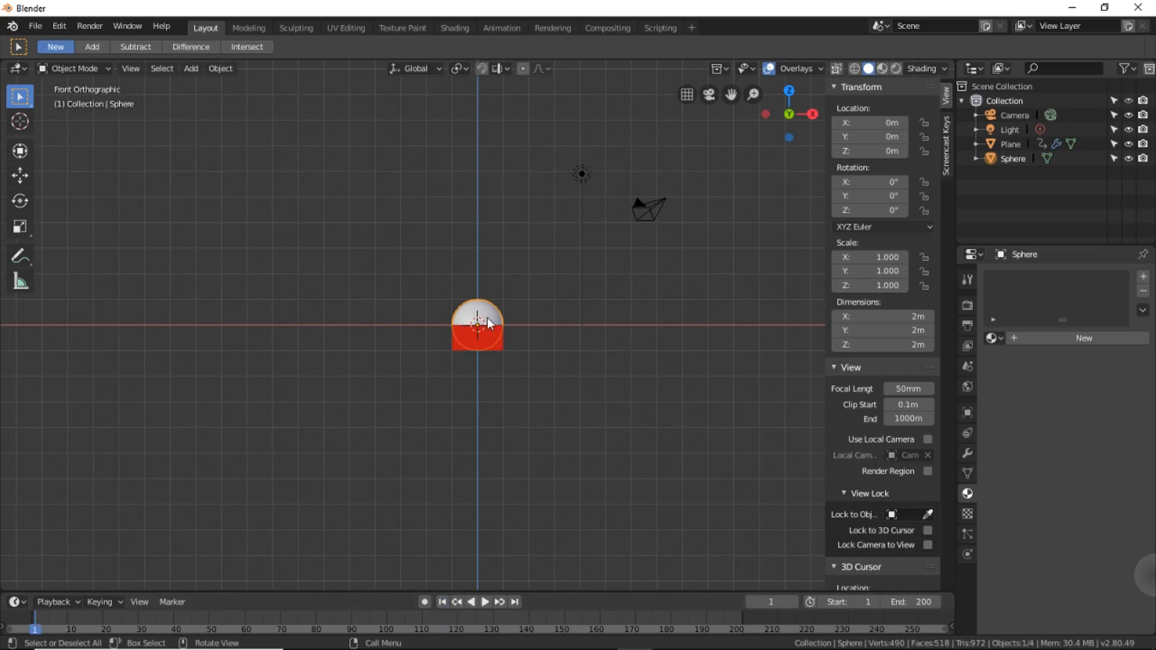
pyautogui.press('g')
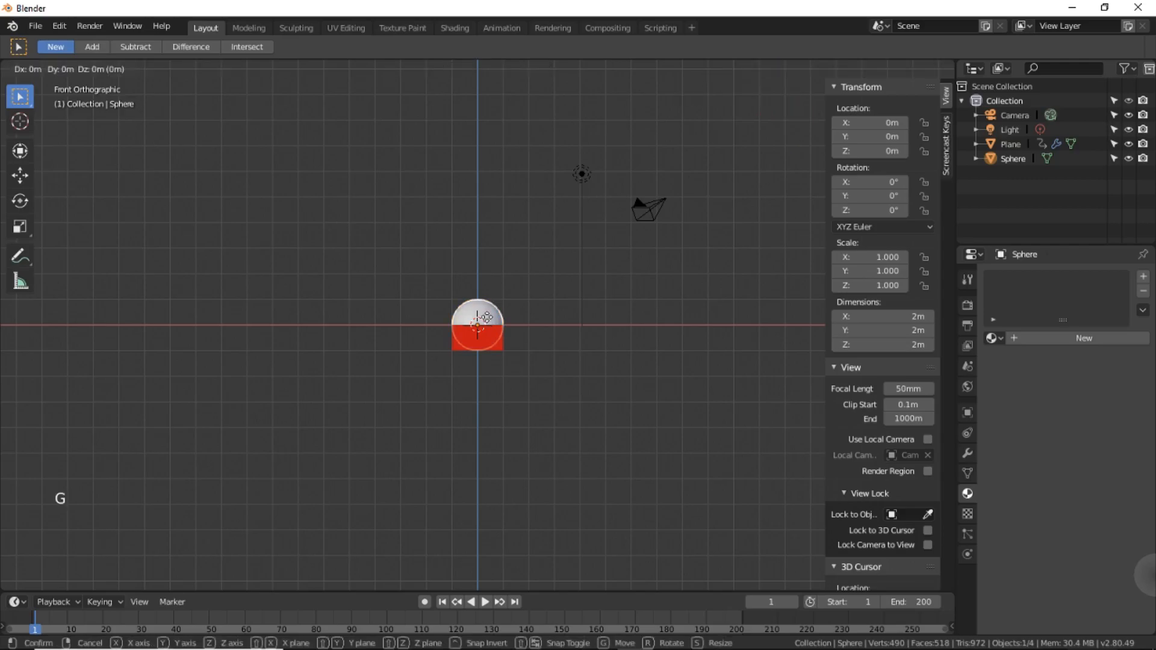
pyautogui.press('z')
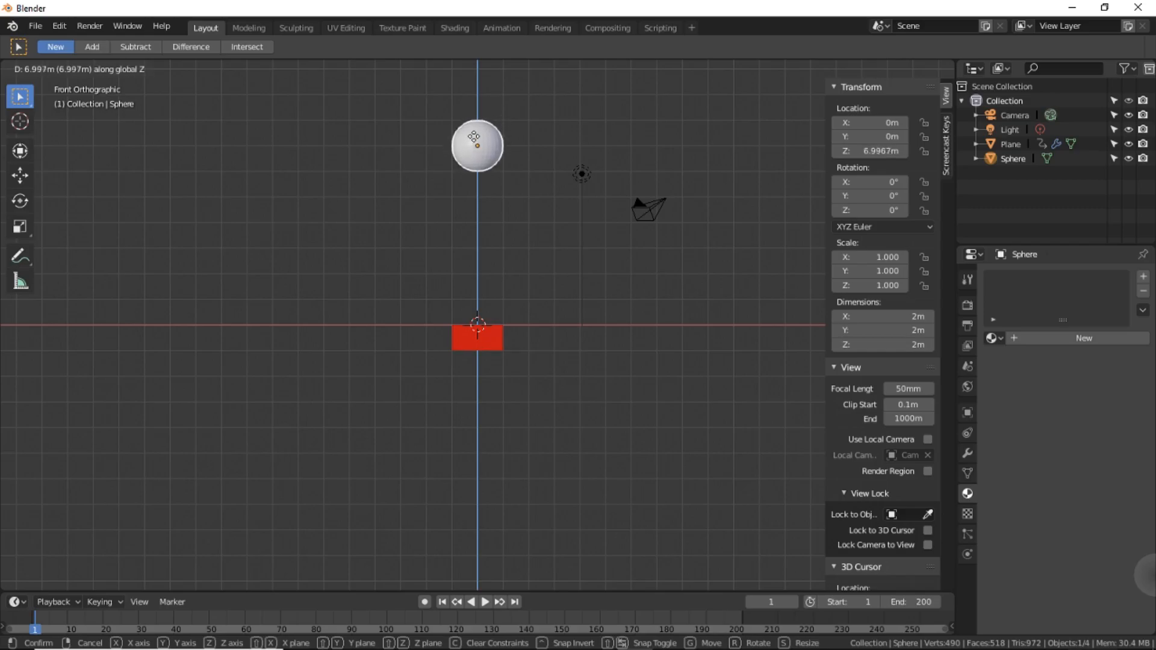
pyautogui.click(474, 134)
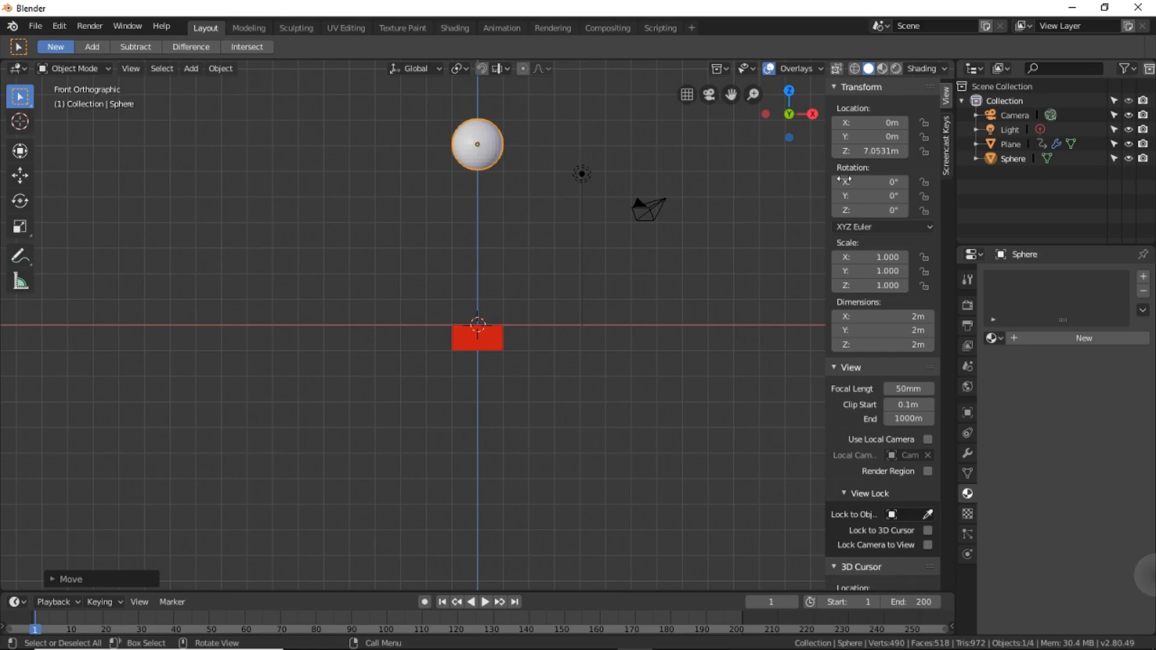
pyautogui.click(869, 152)
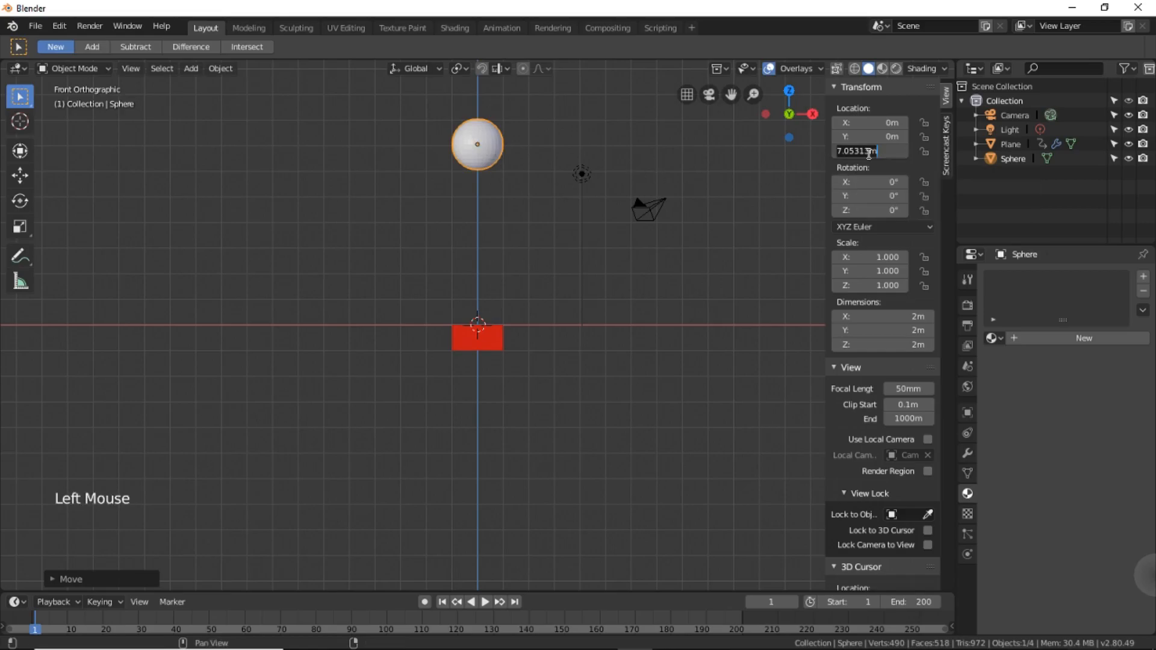
pyautogui.write('70')
pyautogui.press('BackSpace')
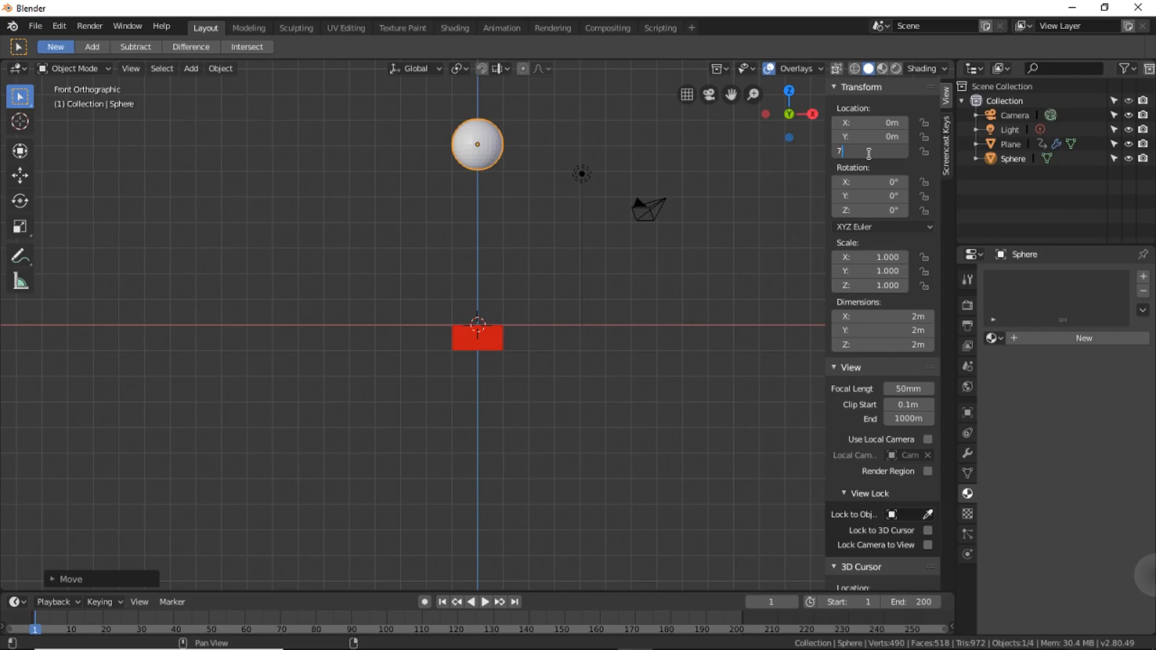
pyautogui.press('Return')
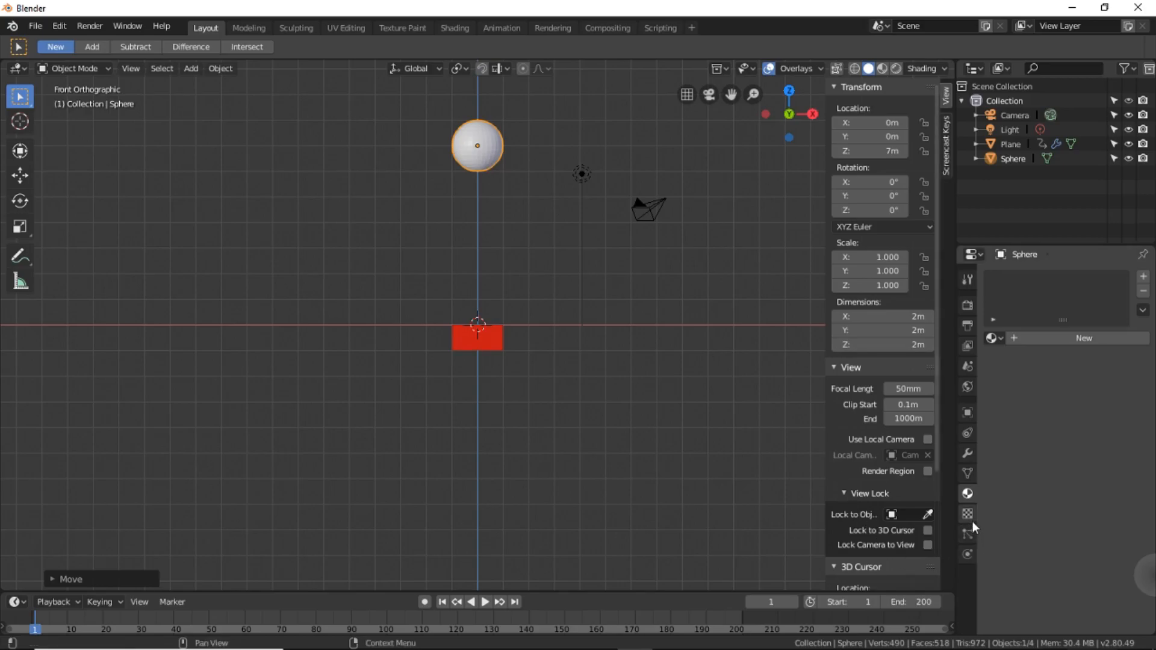
# Give the sphere a new material and set its viewport display color to yellow.
pyautogui.click(1066, 342)
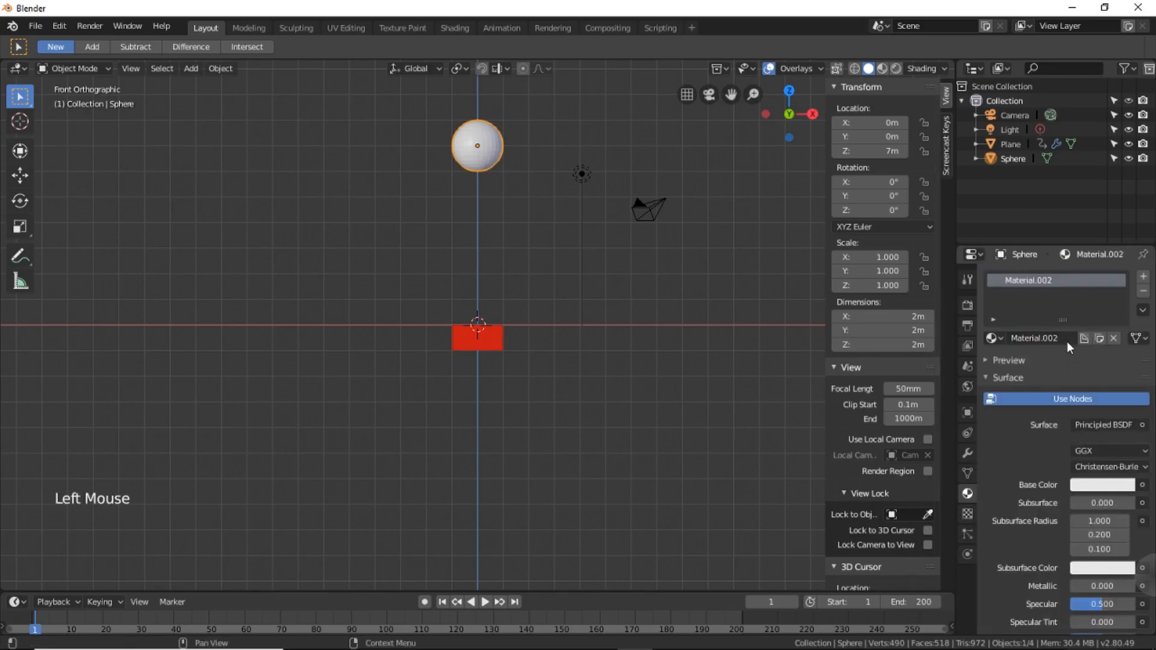
pyautogui.scroll(-10, 1032, 535)
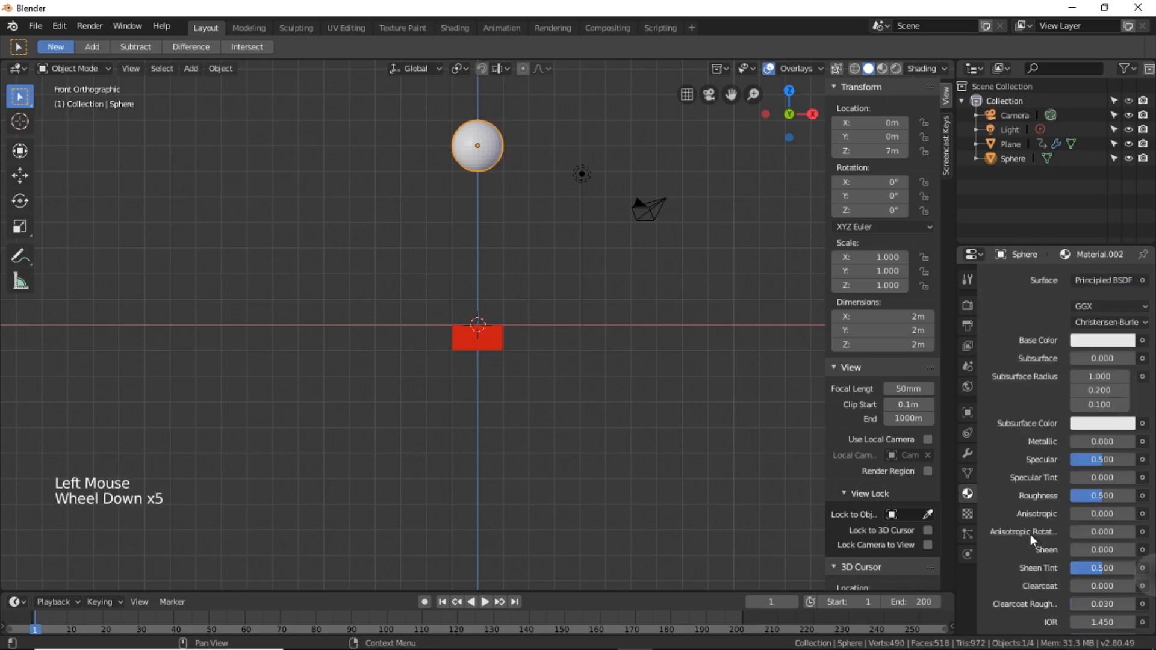
pyautogui.scroll(-10, 1040, 472)
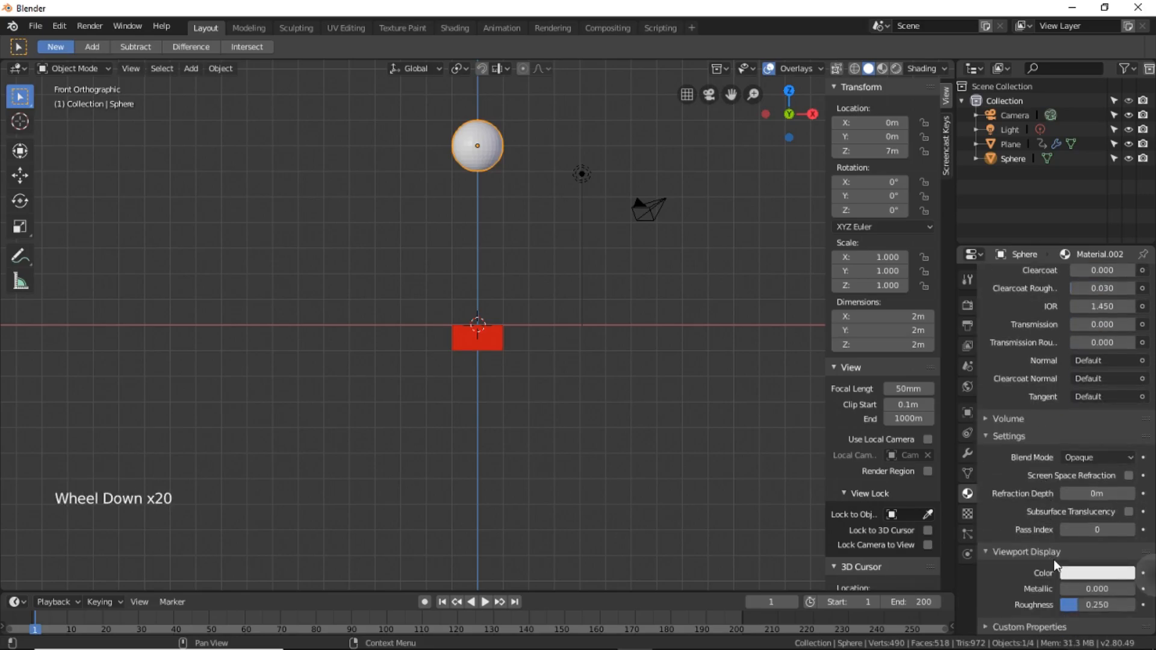
pyautogui.click(1082, 574)
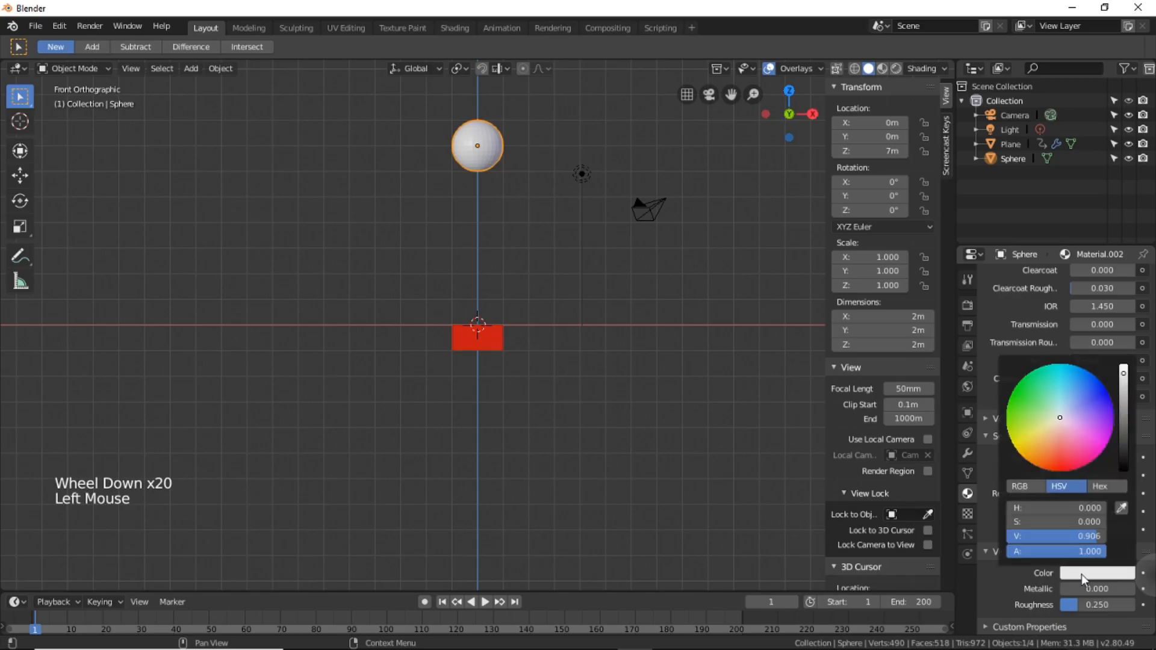
pyautogui.click(1010, 440)
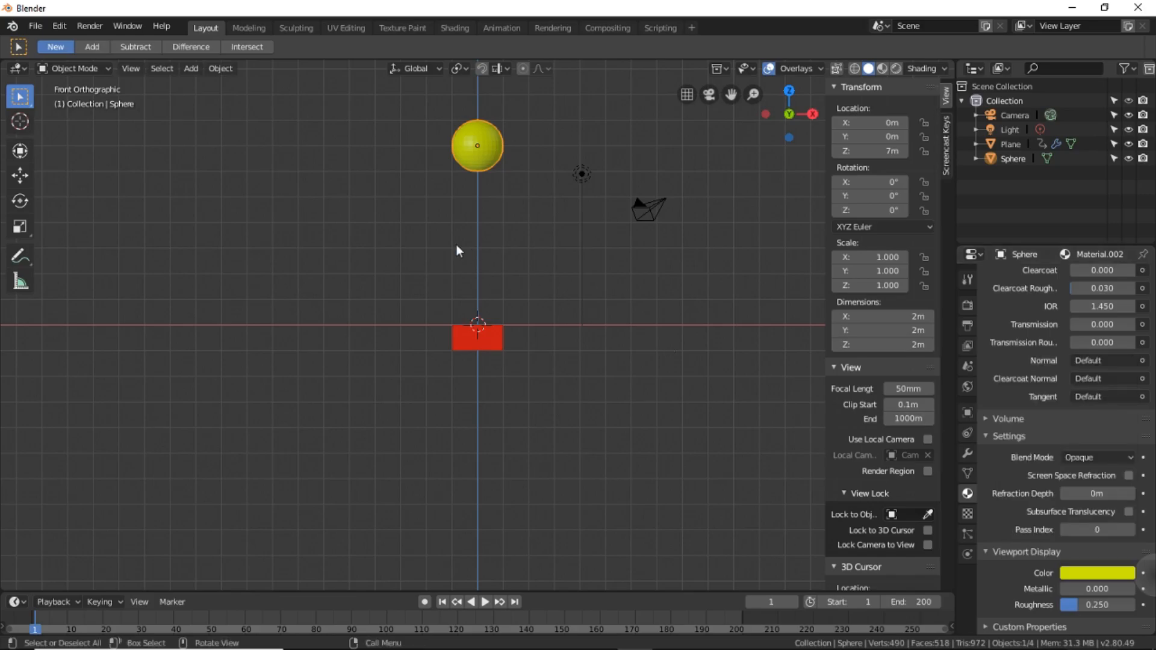
# Select the yellow sphere and insert a LocRotScale keyframe for it at frame 1.
pyautogui.click(564, 234)
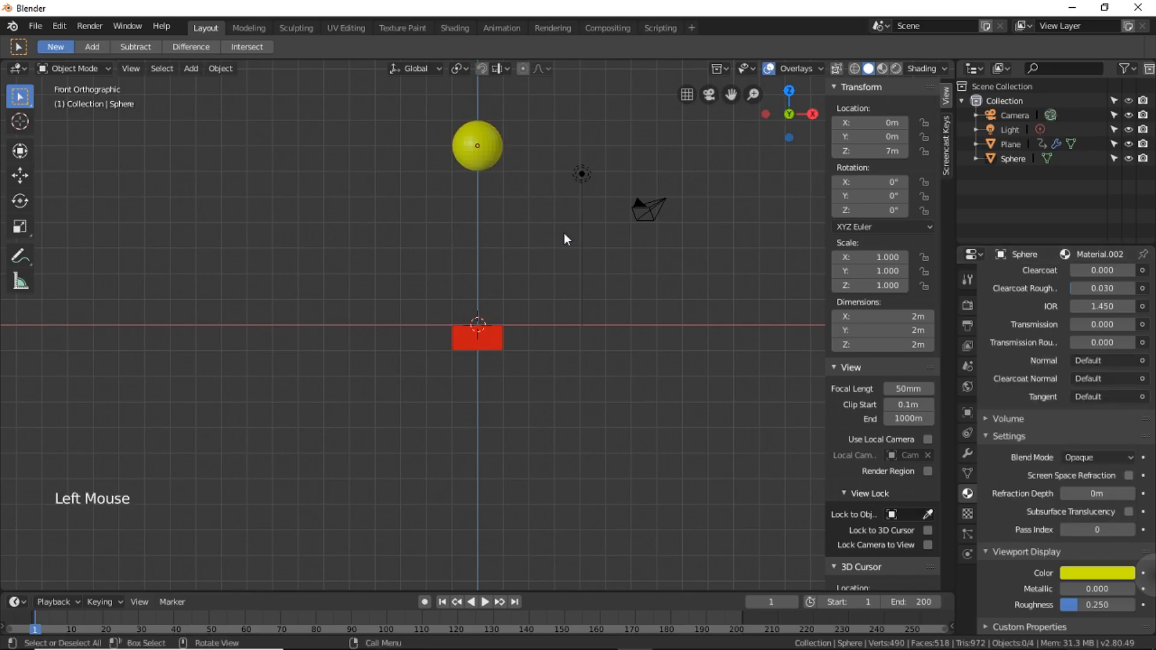
pyautogui.click(483, 142)
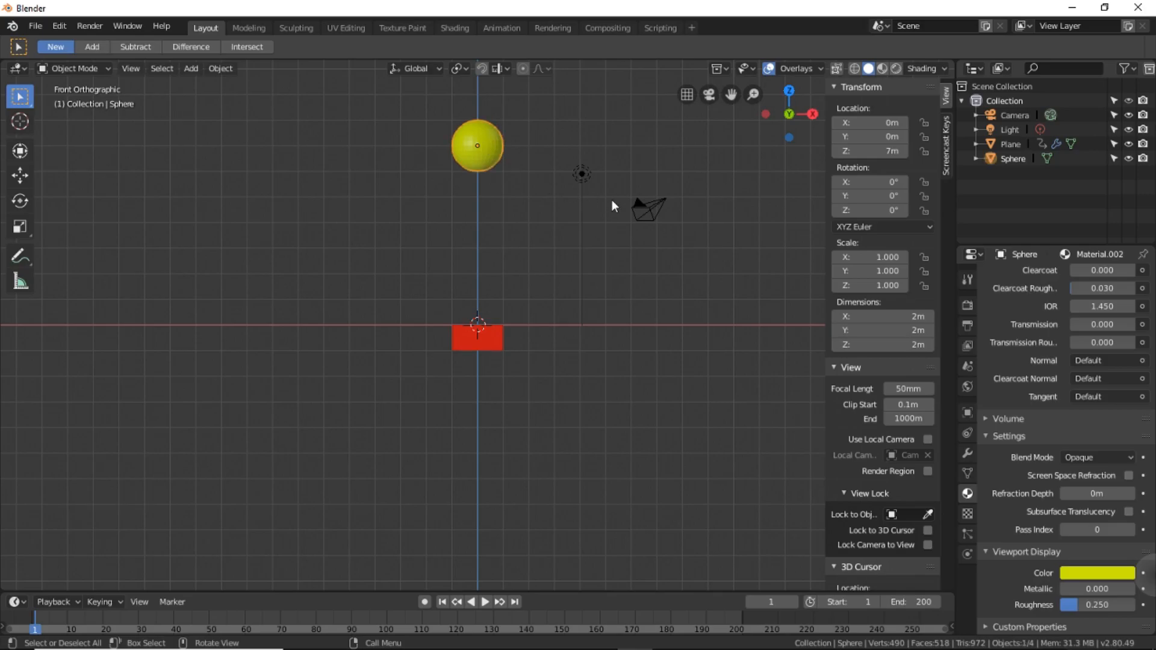
pyautogui.press('i')
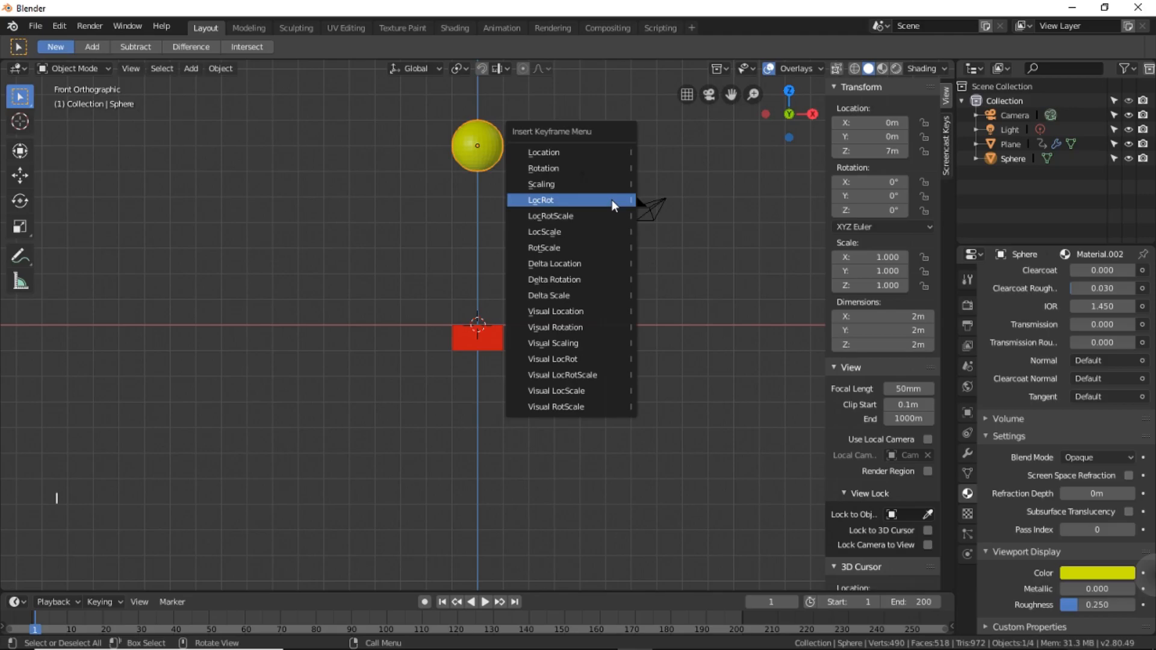
pyautogui.click(568, 220)
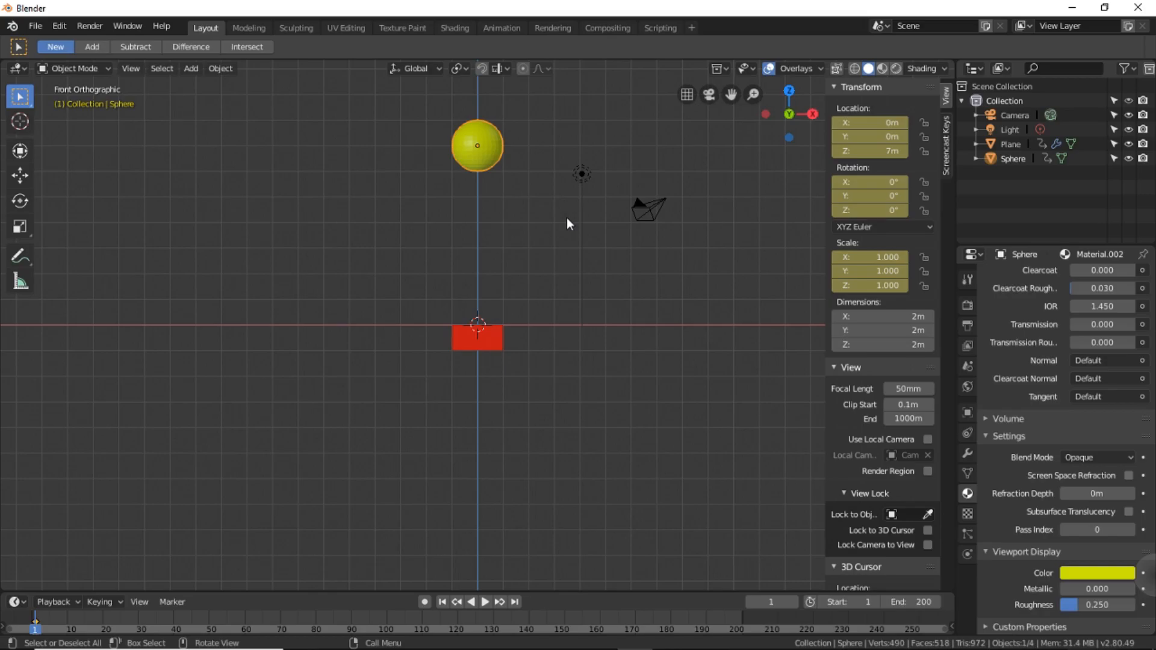
# Go to frame 50 and set the sphere's X location to -10 m.
pyautogui.click(768, 602)
pyautogui.write('50')
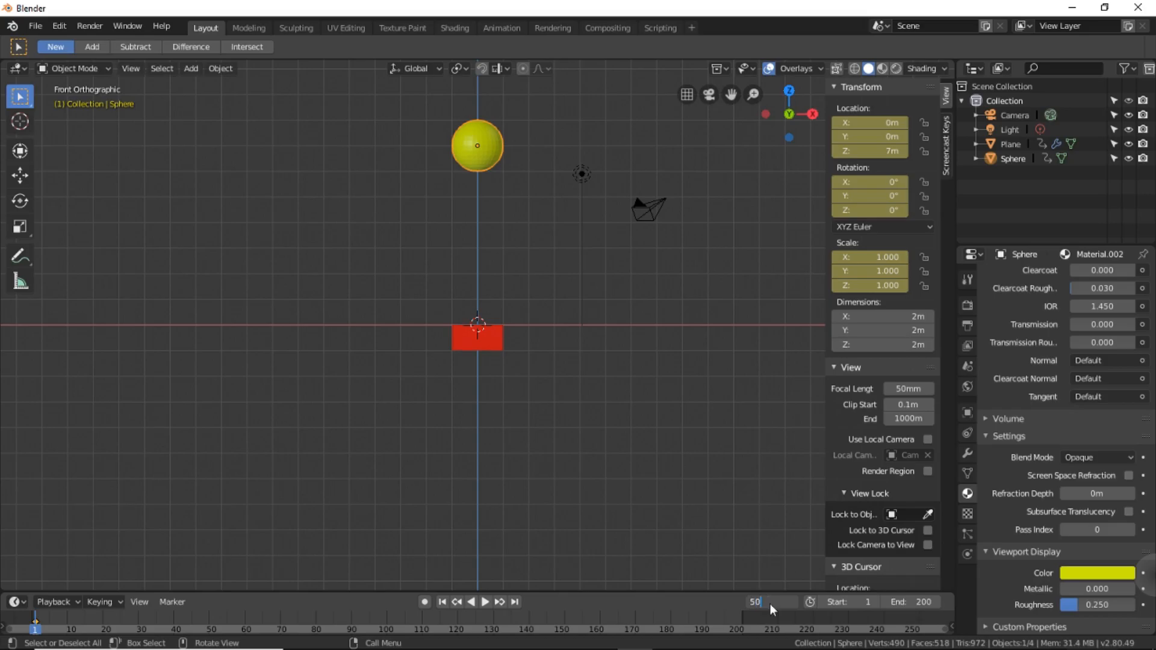
pyautogui.press('Return')
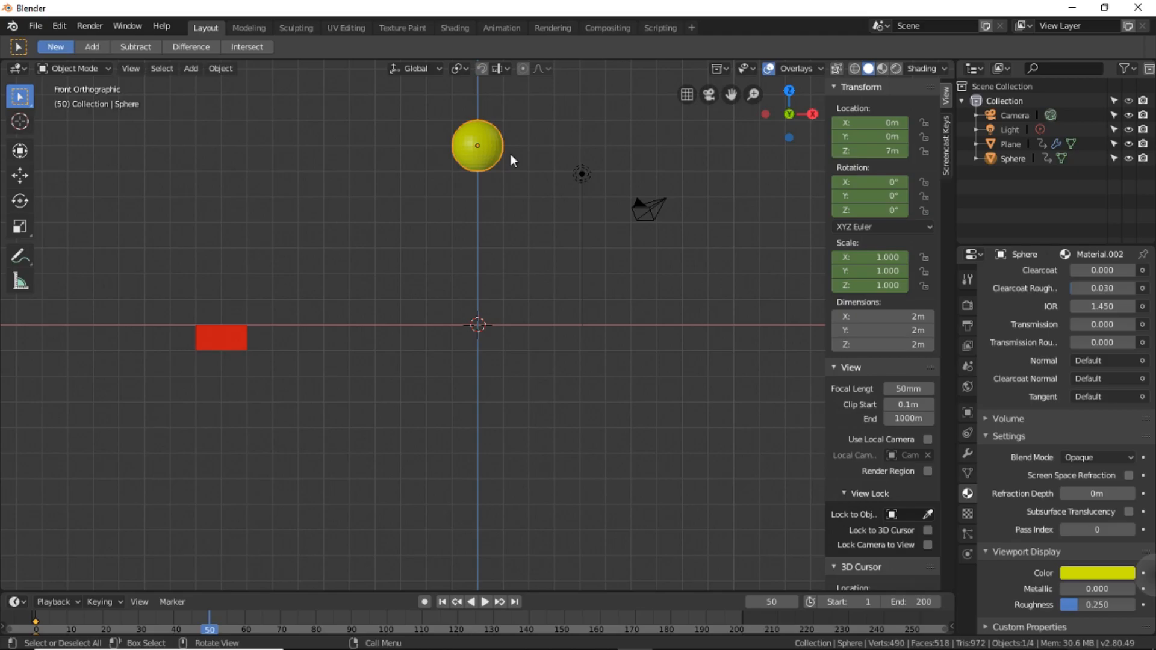
pyautogui.click(877, 124)
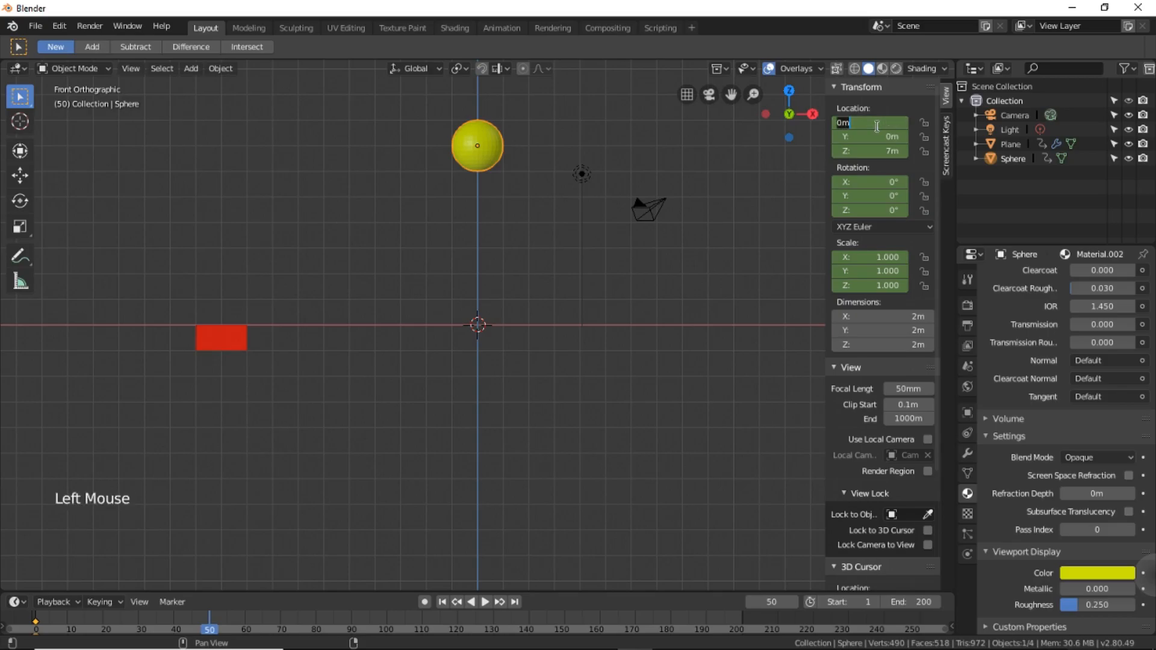
pyautogui.write('-10')
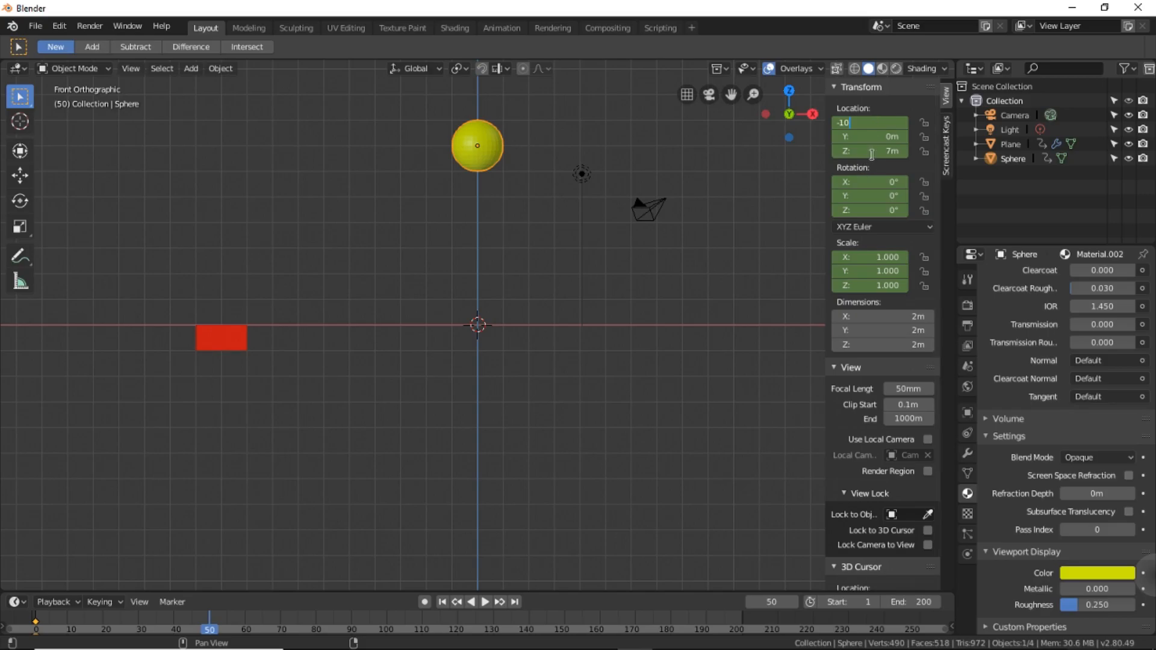
pyautogui.press('Return')
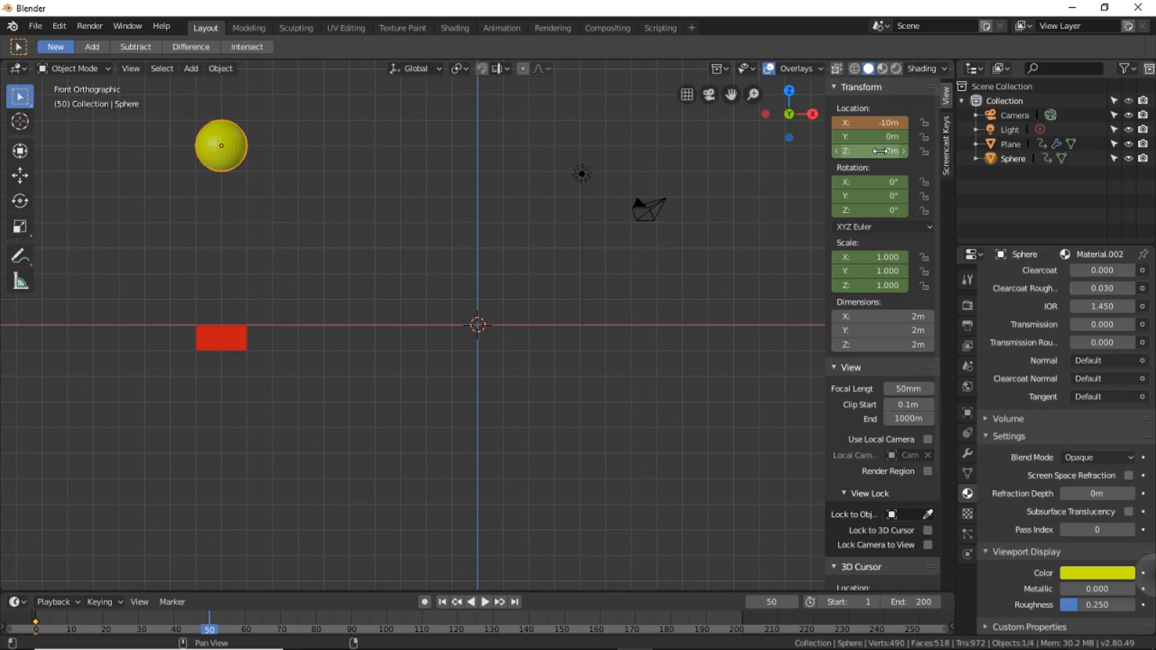
# Set the sphere's Z location to 1 m and insert a LocRotScale keyframe at frame 50.
pyautogui.click(881, 151)
pyautogui.write('1')
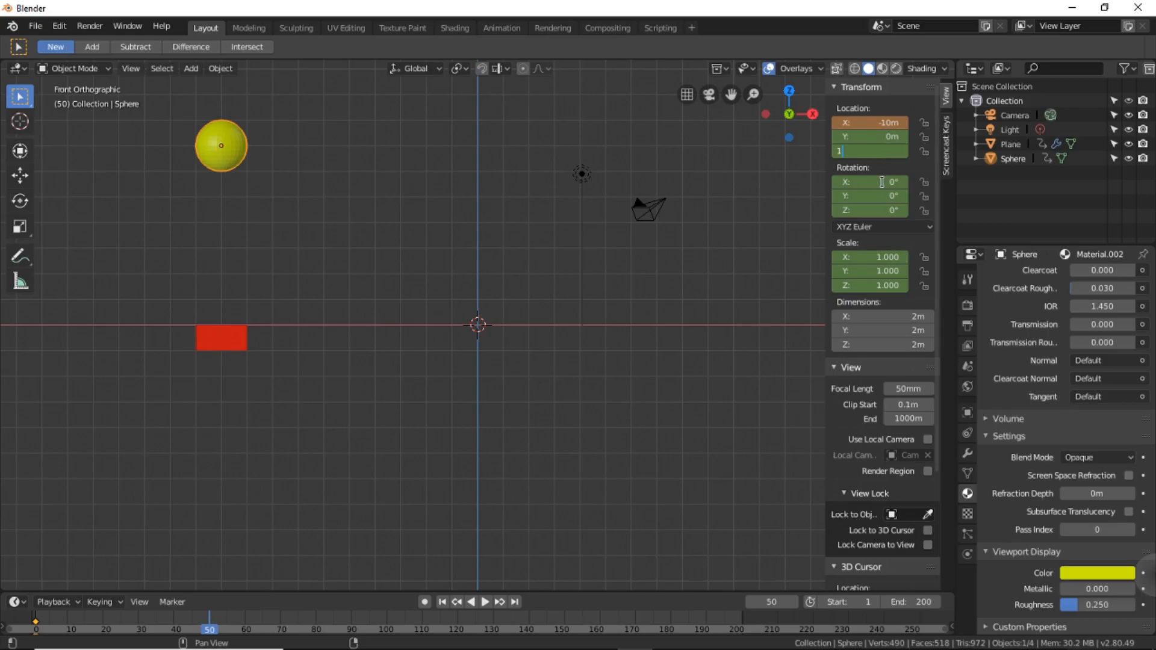
pyautogui.press('Return')
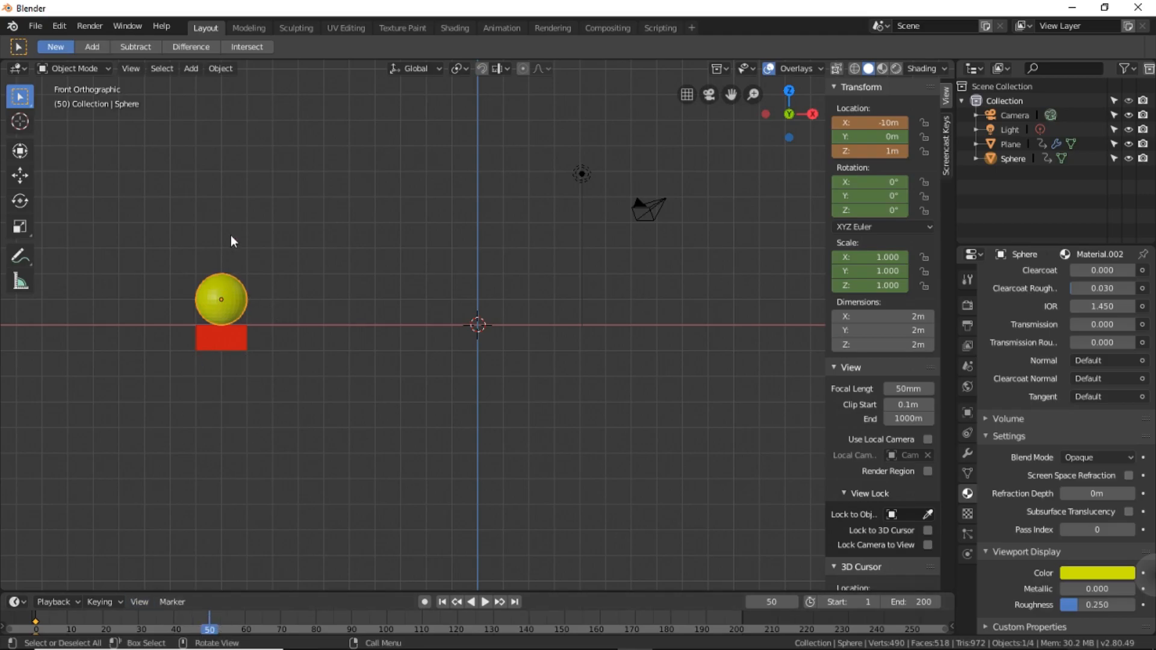
pyautogui.press('i')
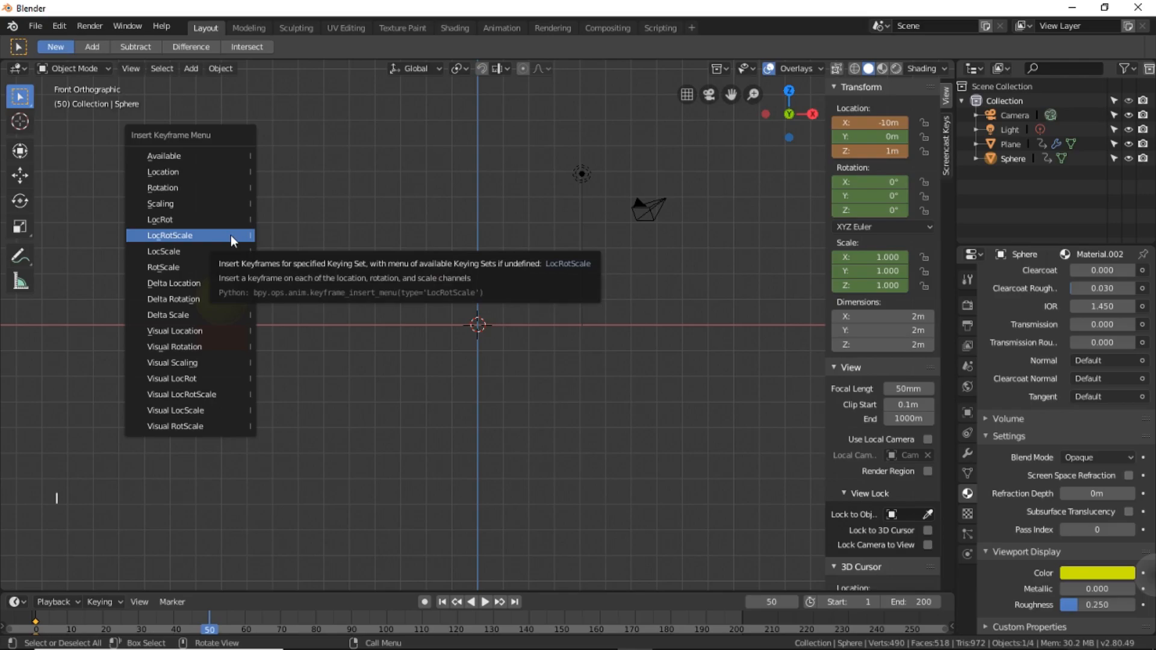
pyautogui.click(178, 236)
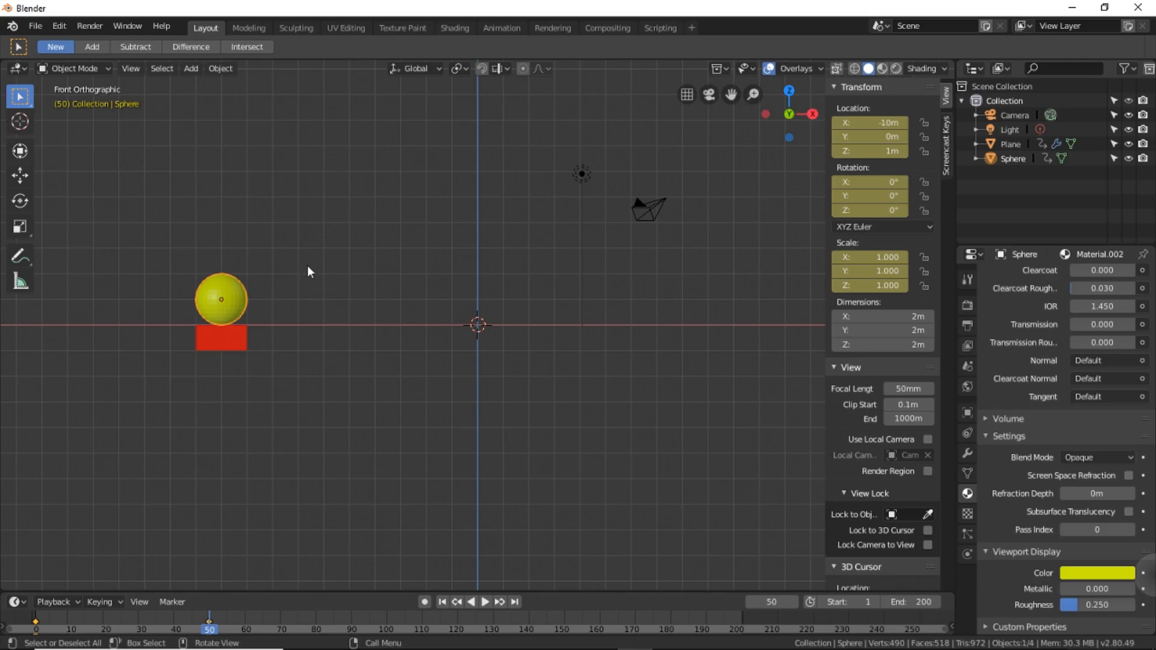
# Go to frame 100 and set the sphere's X location to 0 m.
pyautogui.scroll(-1, 309, 271)
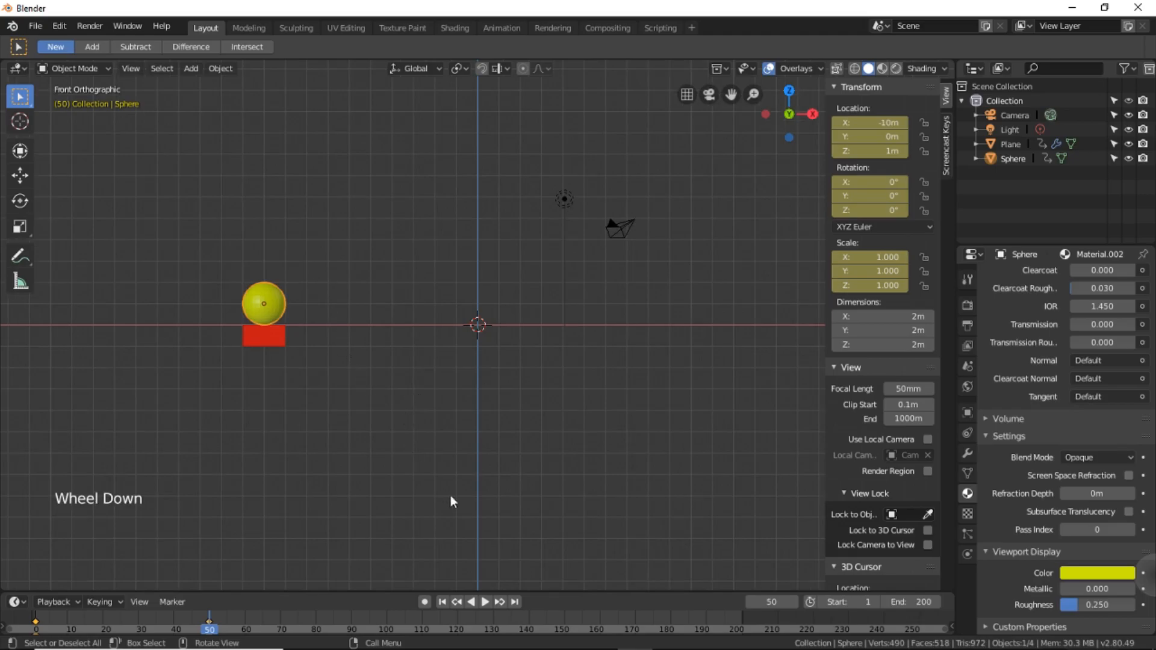
pyautogui.click(760, 601)
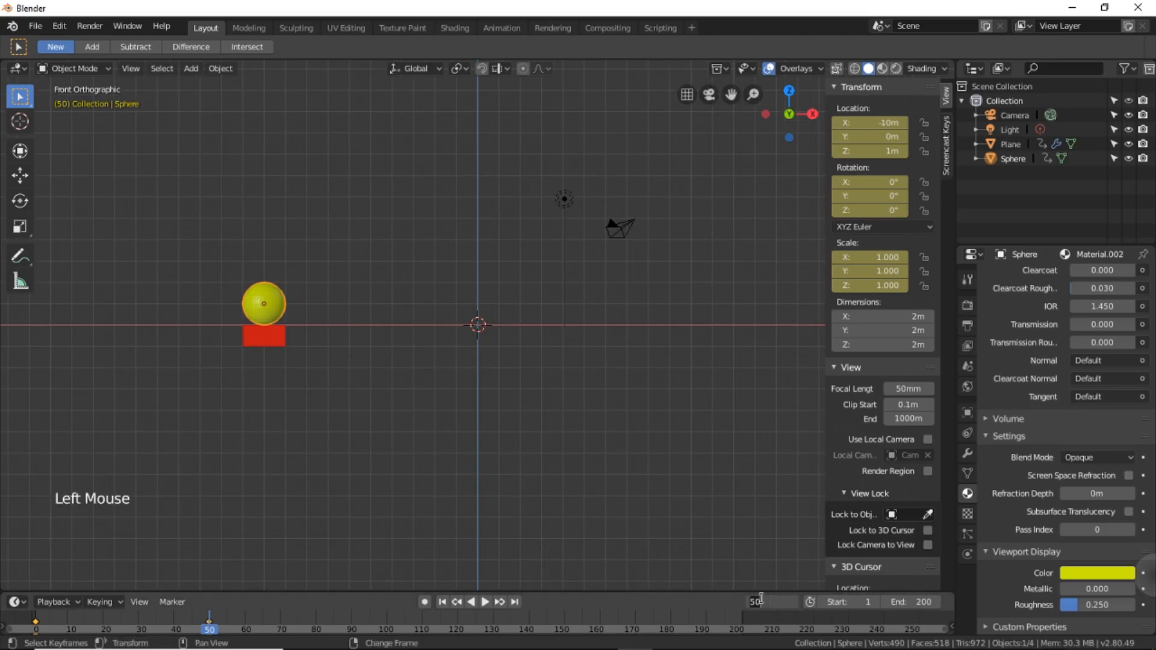
pyautogui.write('100')
pyautogui.press('Return')
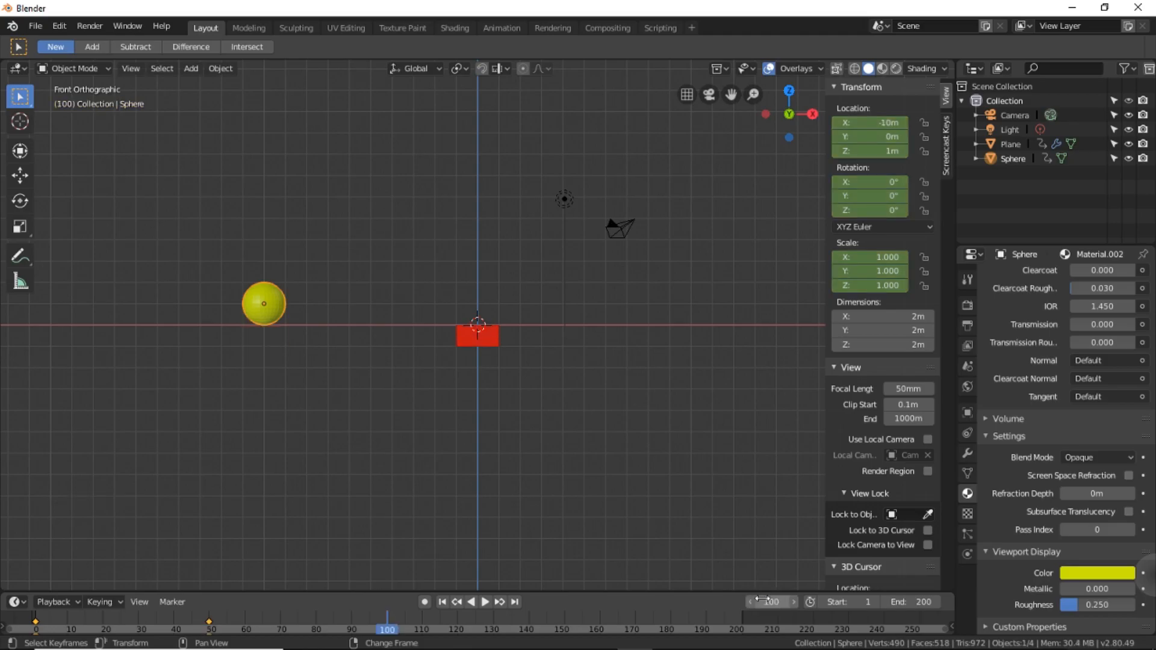
pyautogui.click(273, 309)
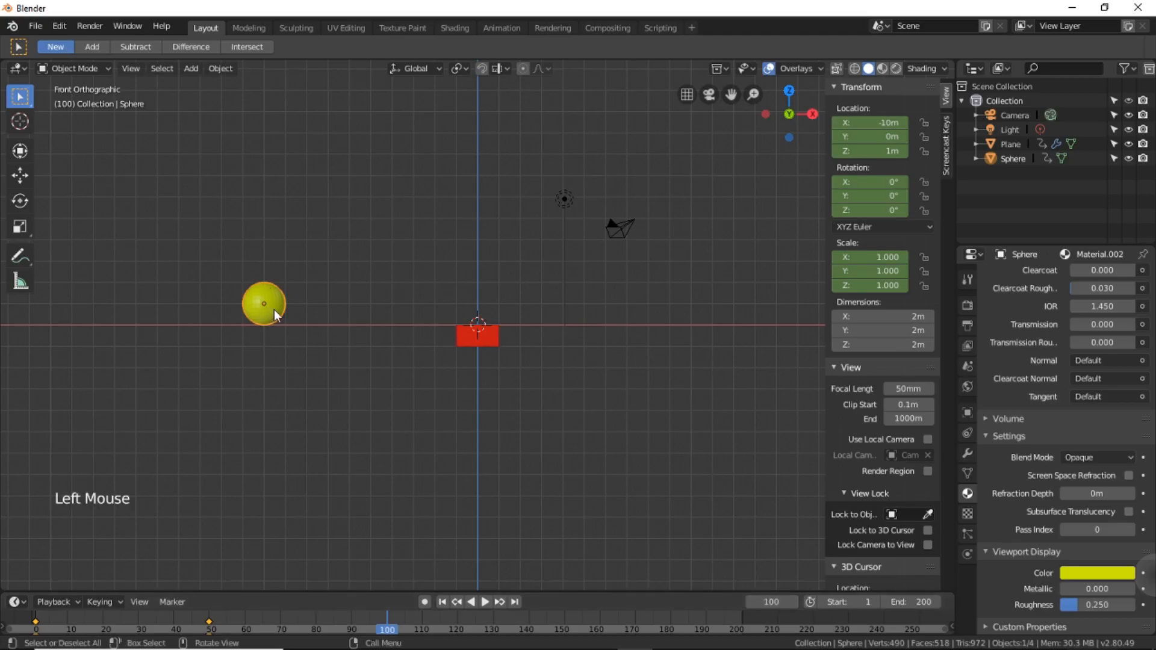
pyautogui.click(878, 122)
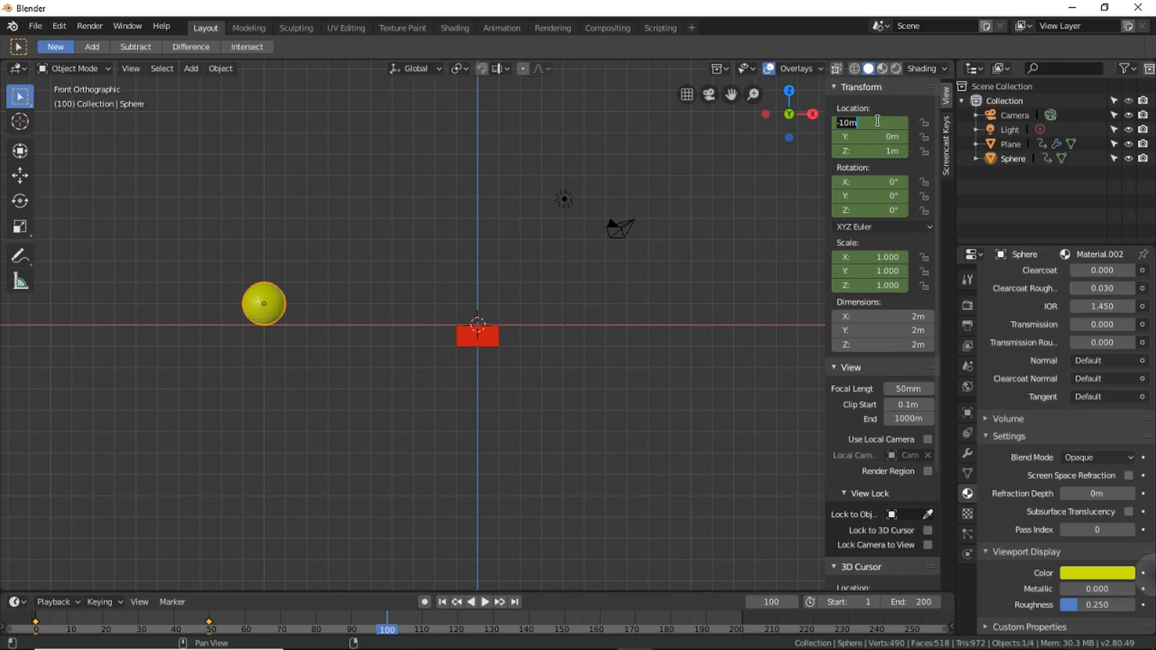
pyautogui.write('0')
pyautogui.press('Return')
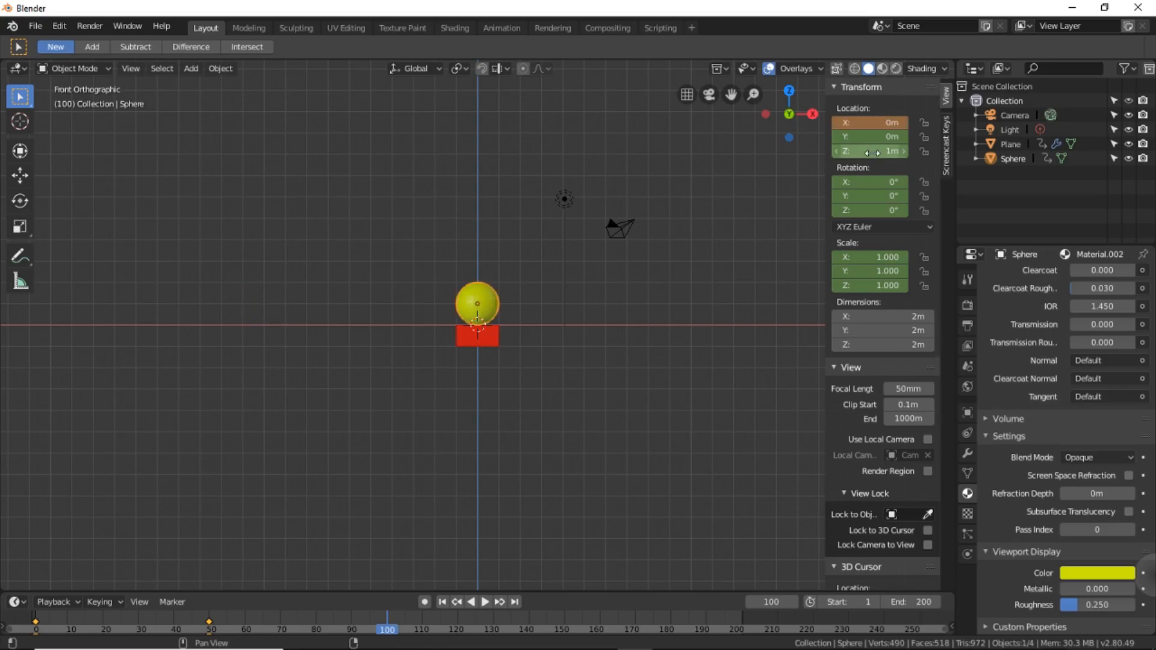
# Set the sphere's Z location to 7 m and insert a LocRotScale keyframe at frame 100.
pyautogui.click(872, 152)
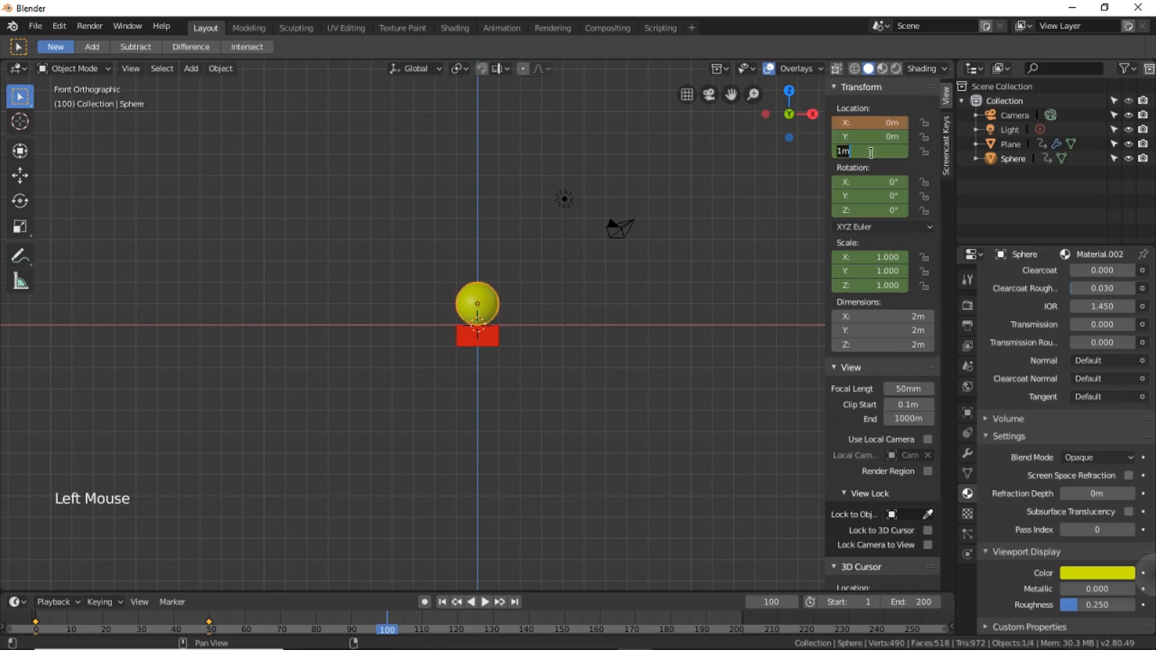
pyautogui.write('7')
pyautogui.press('Return')
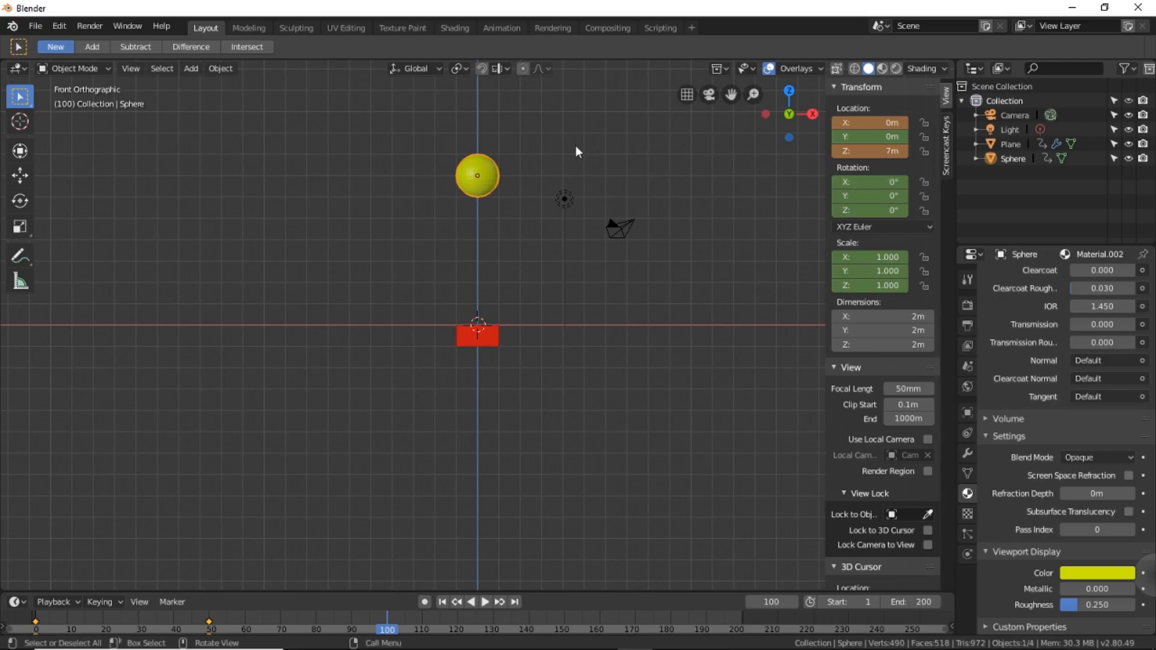
pyautogui.press('i')
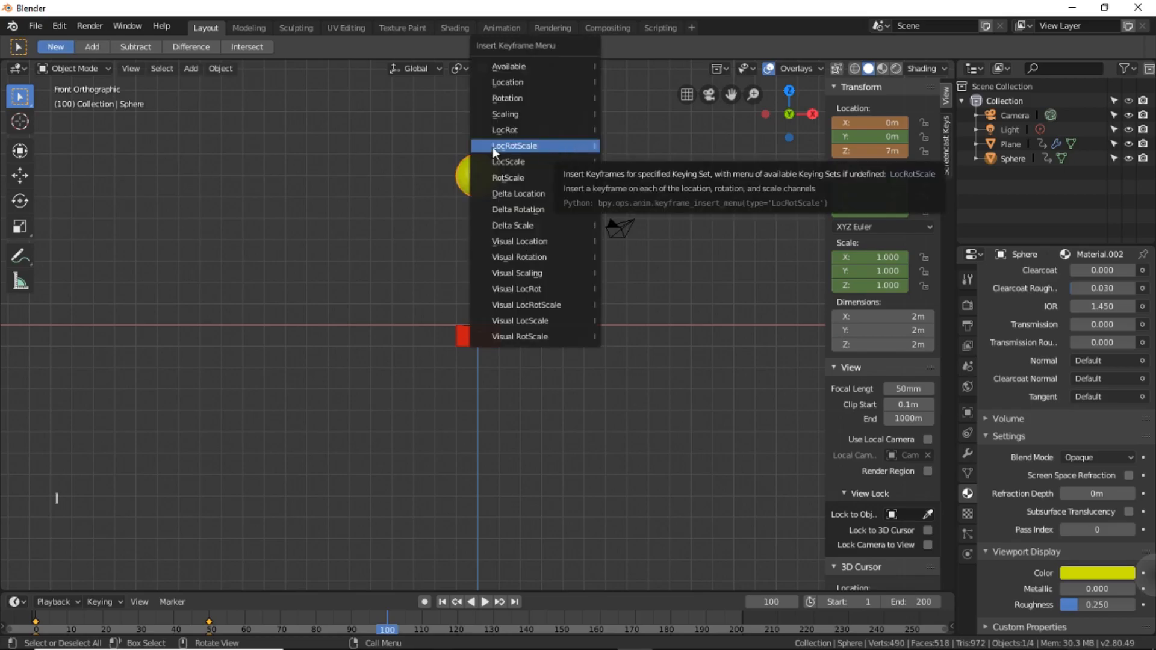
pyautogui.click(572, 146)
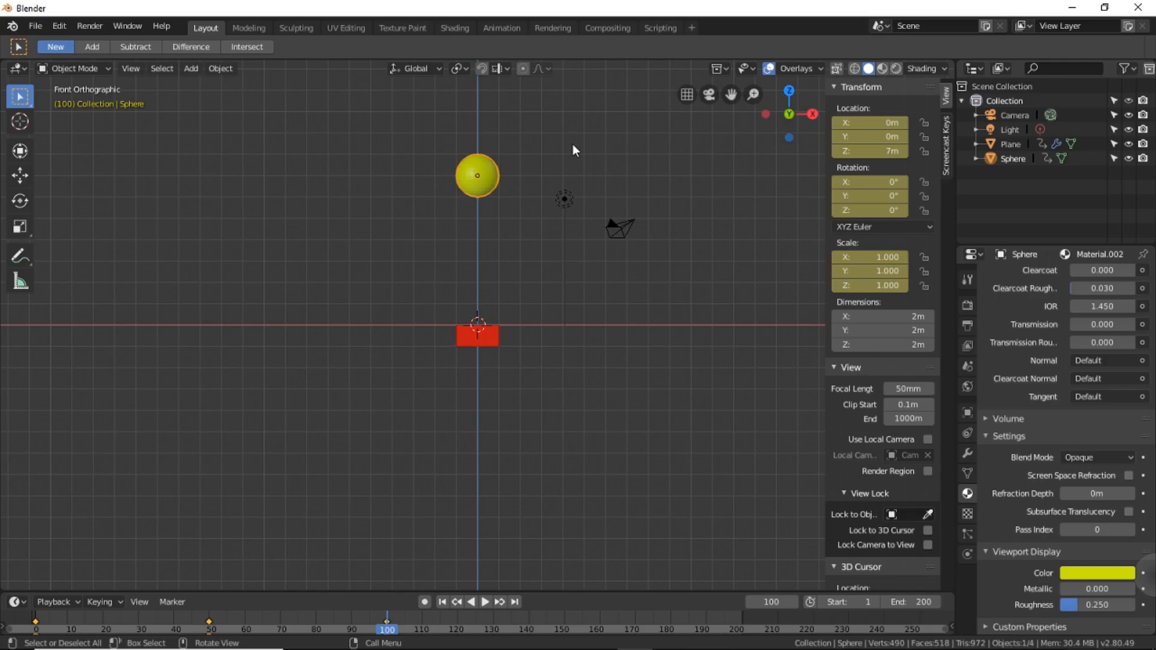
# Go to frame 150 and set the sphere's X location to 10 m.
pyautogui.click(774, 601)
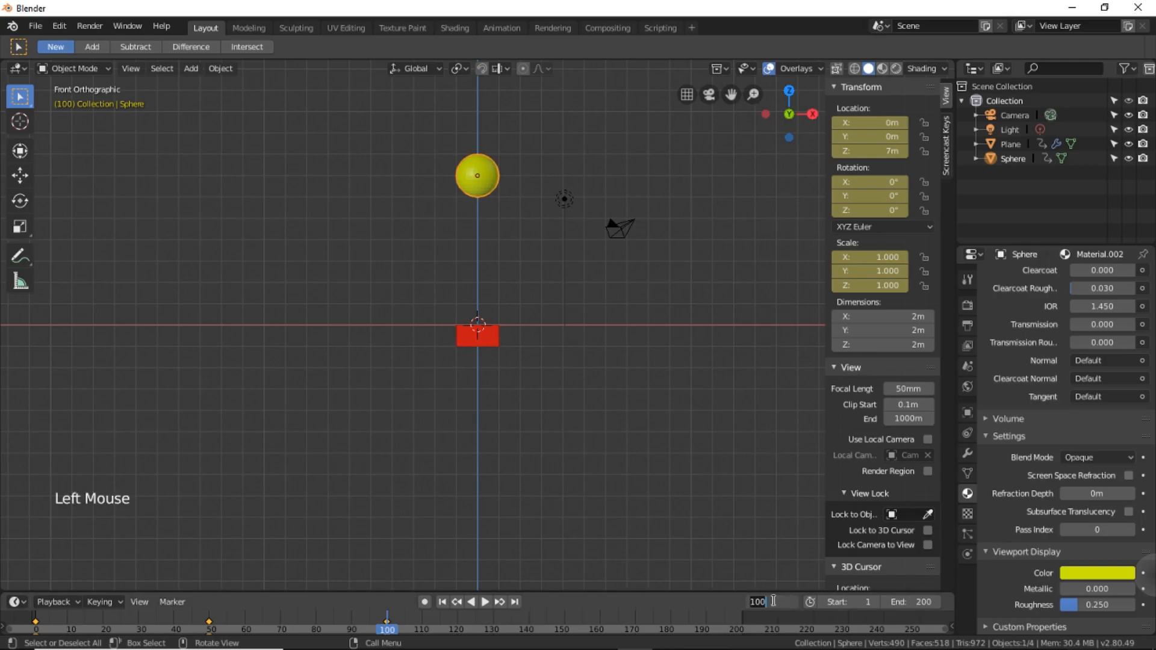
pyautogui.write('150')
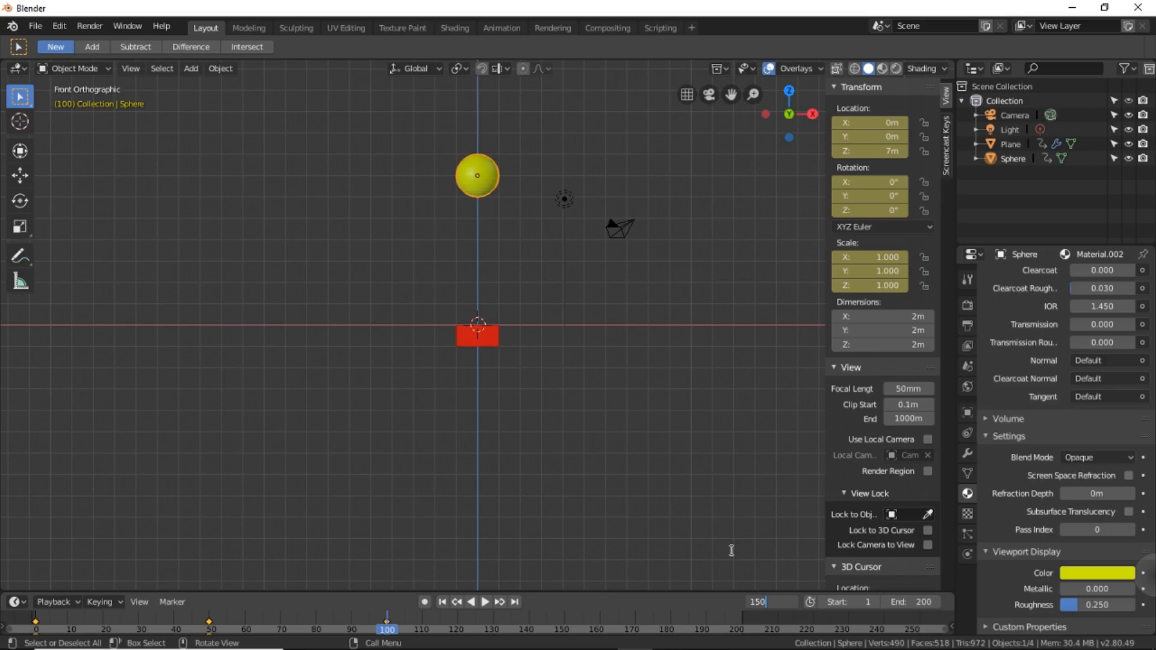
pyautogui.press('Return')
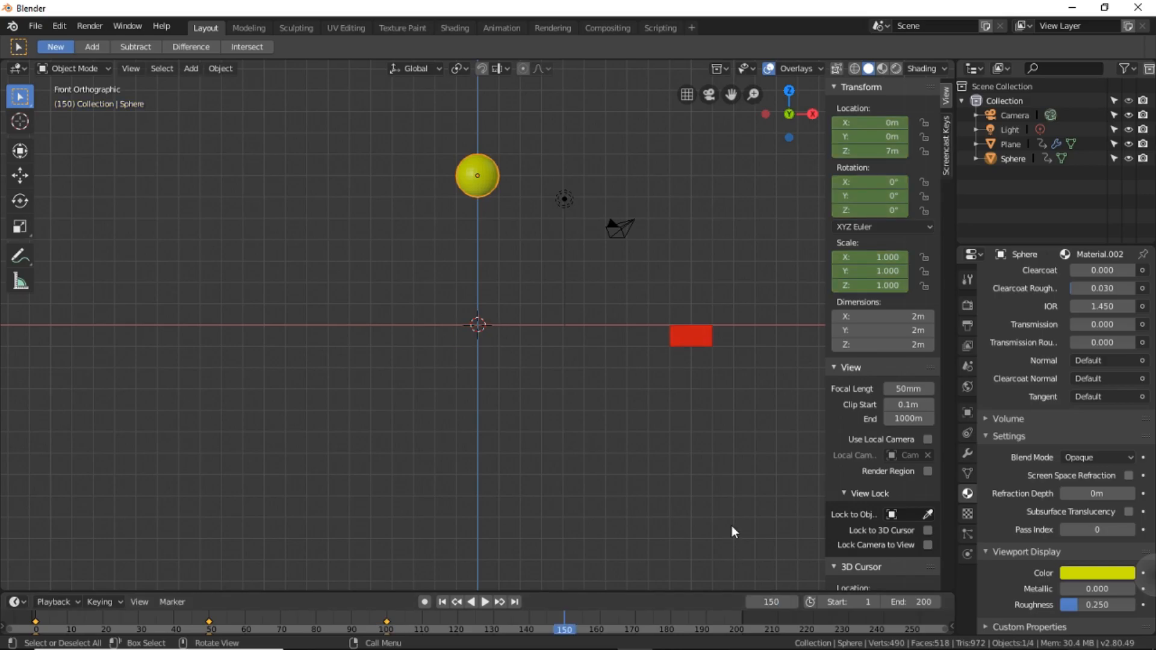
pyautogui.click(886, 124)
pyautogui.write('10')
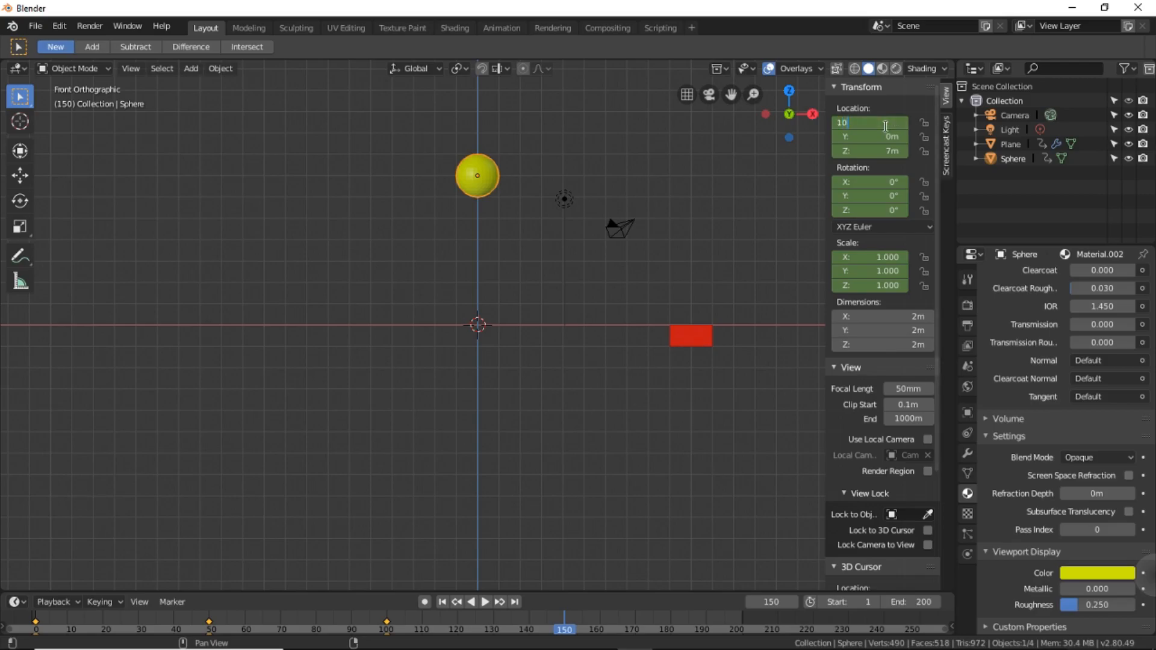
pyautogui.press('Return')
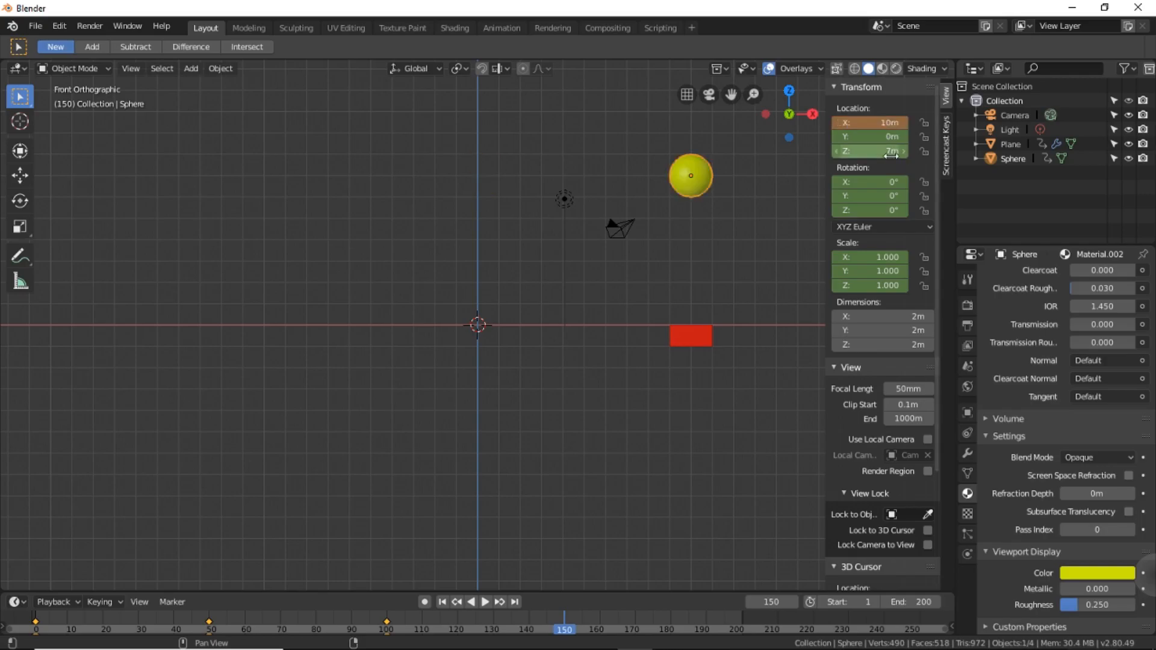
# Set the sphere's Z location to 1 m and insert a LocRotScale keyframe at frame 150.
pyautogui.click(892, 152)
pyautogui.write('1')
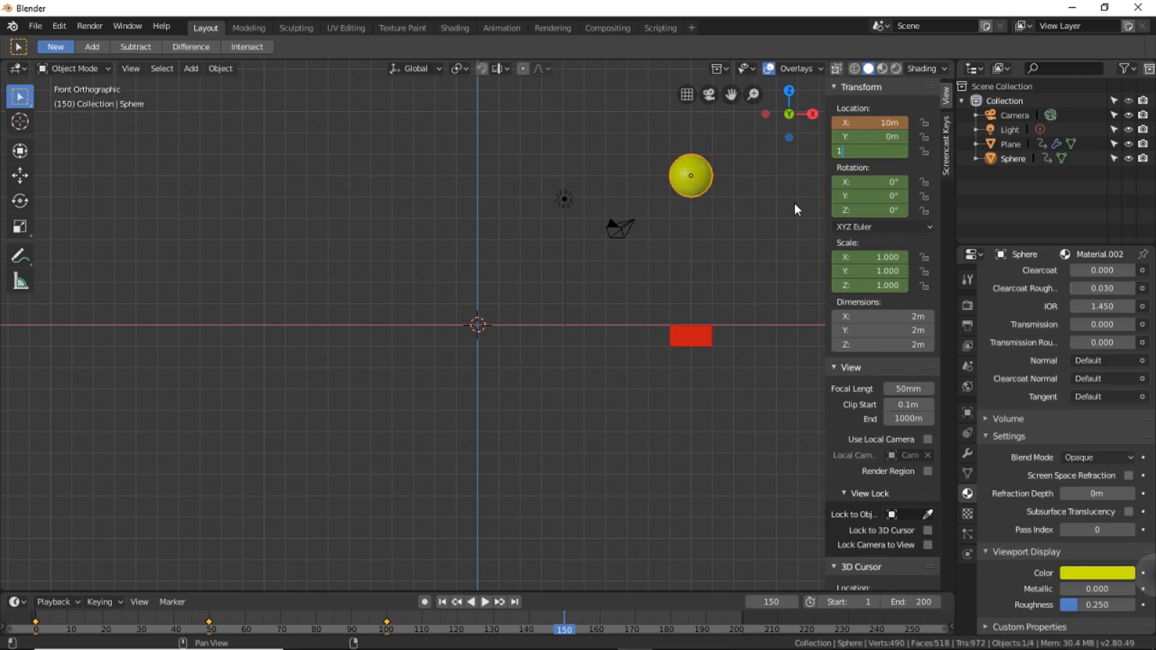
pyautogui.press('Return')
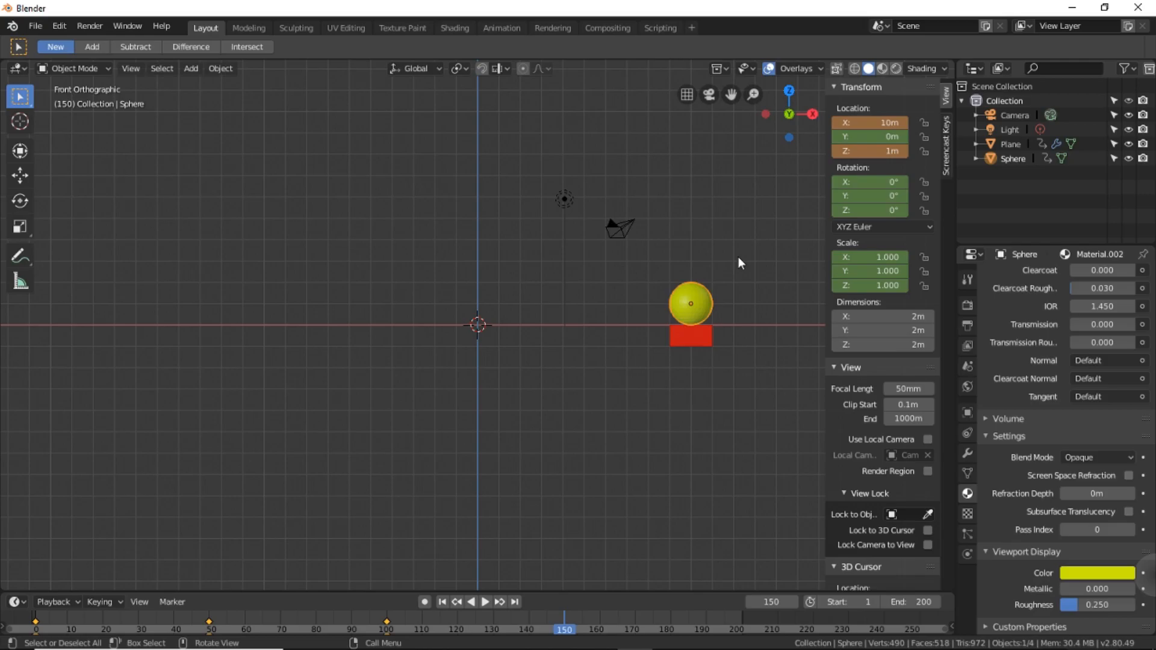
pyautogui.press('i')
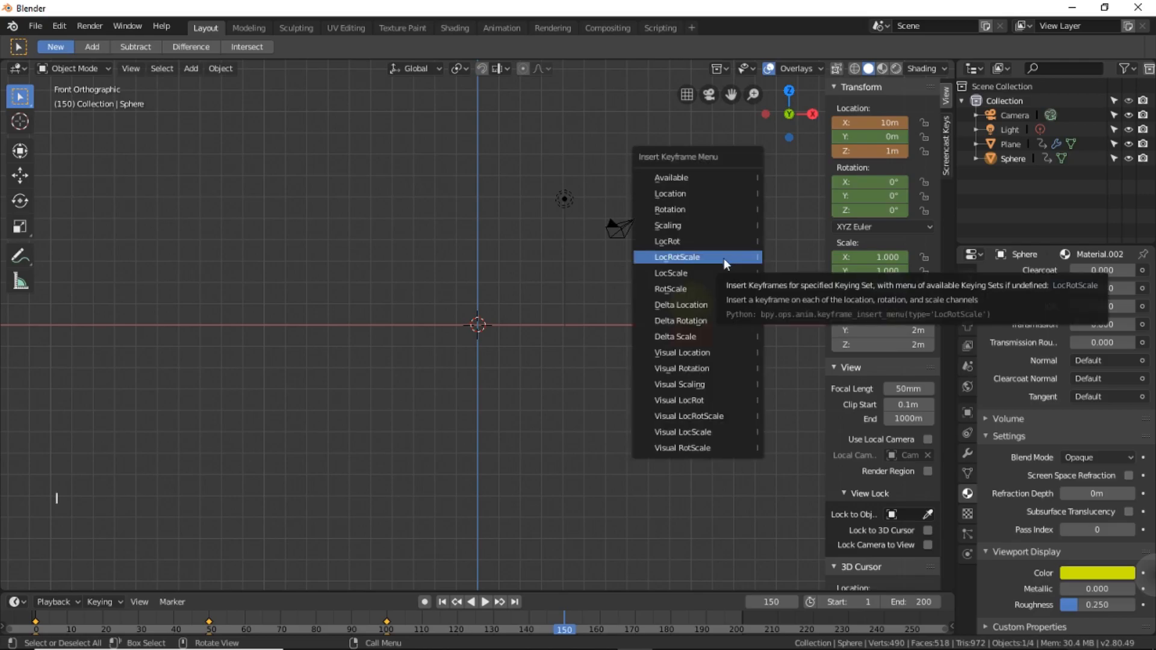
pyautogui.click(706, 255)
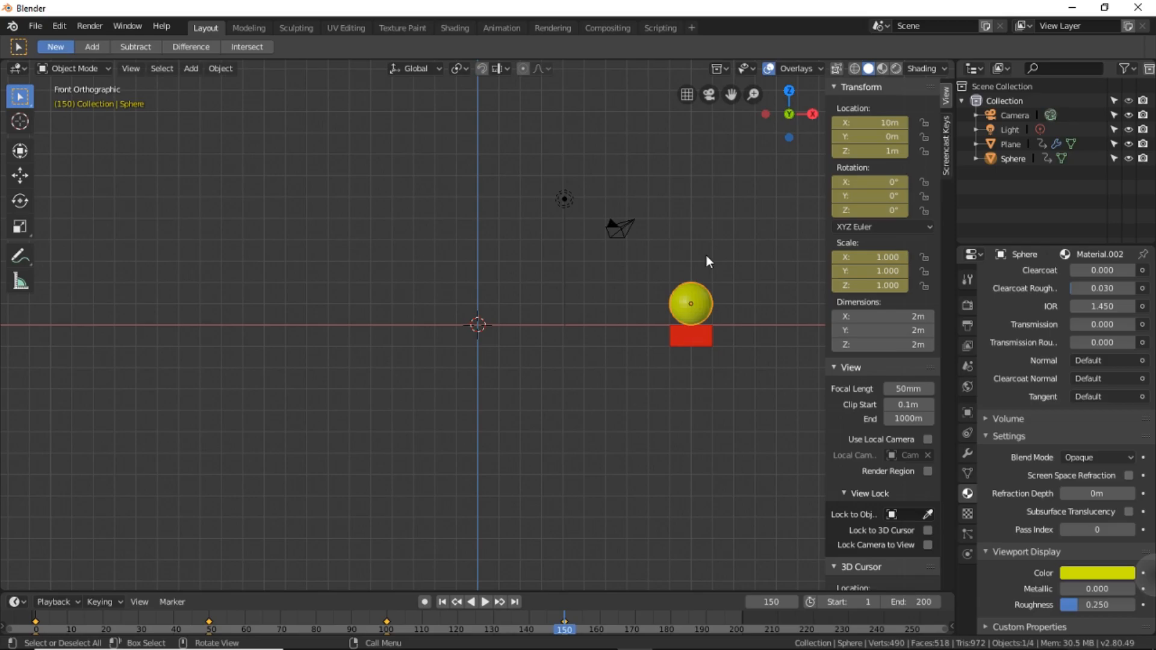
# Go to frame 200 and set the sphere's X location to 0 m.
pyautogui.click(781, 601)
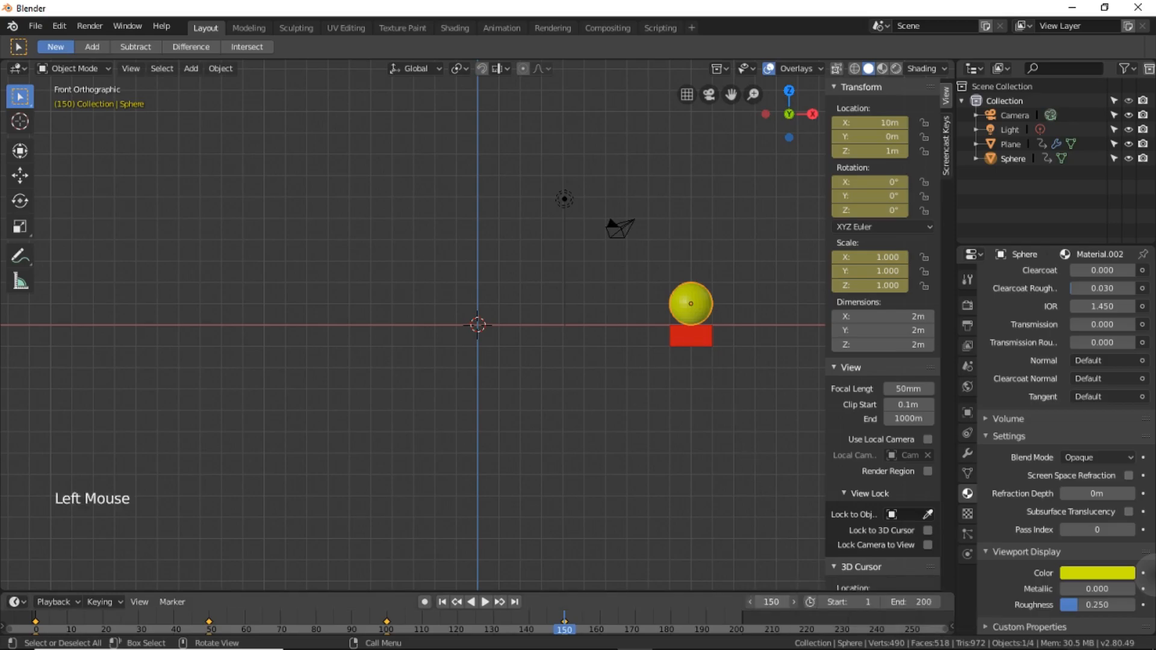
pyautogui.write('200')
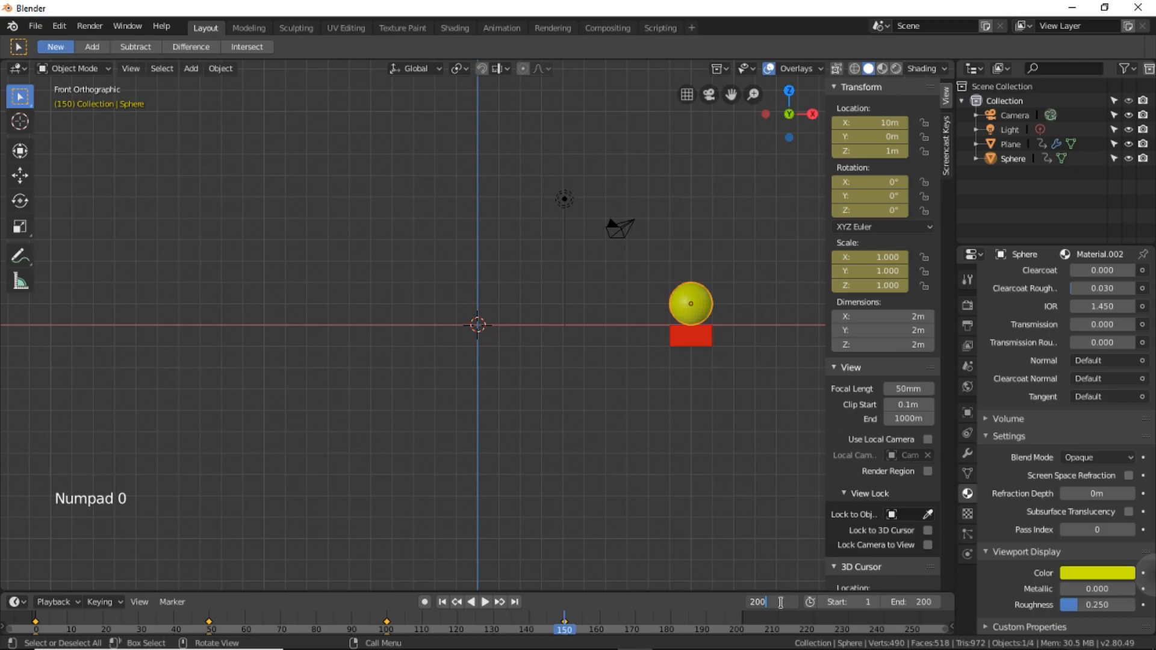
pyautogui.press('Return')
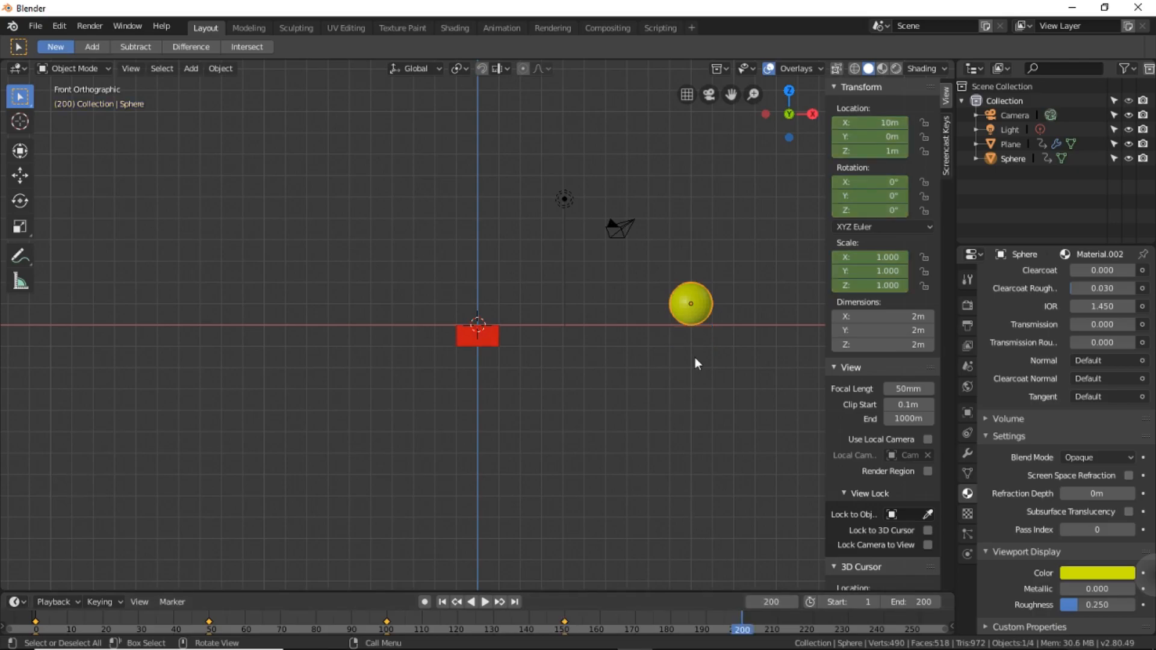
pyautogui.click(690, 312)
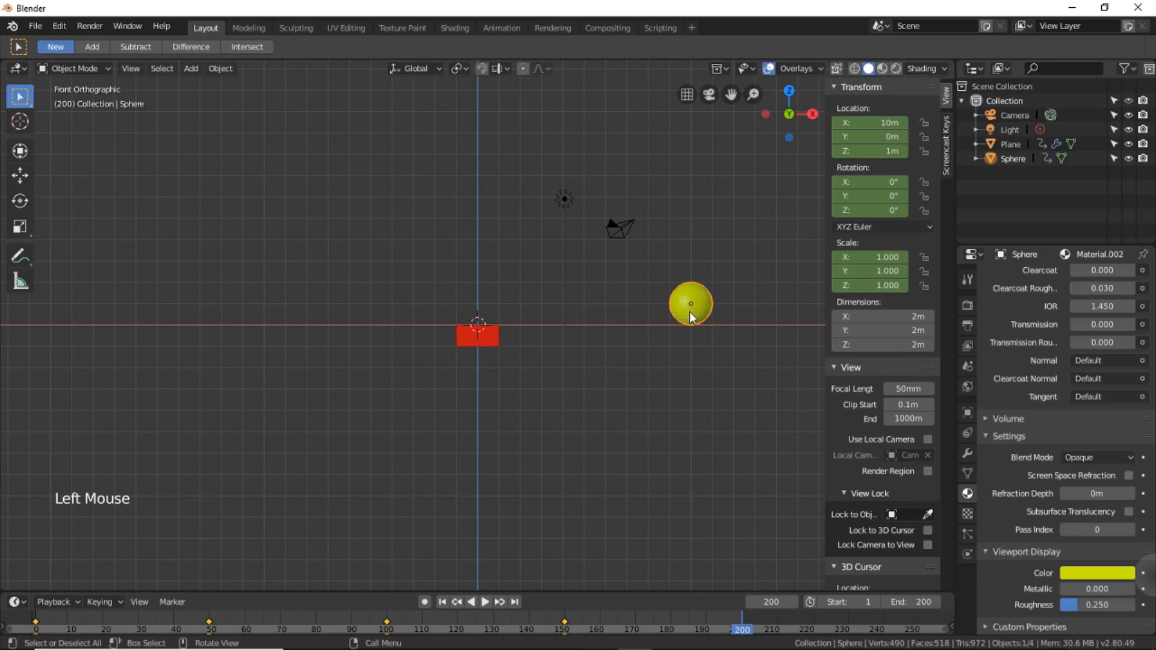
pyautogui.click(869, 124)
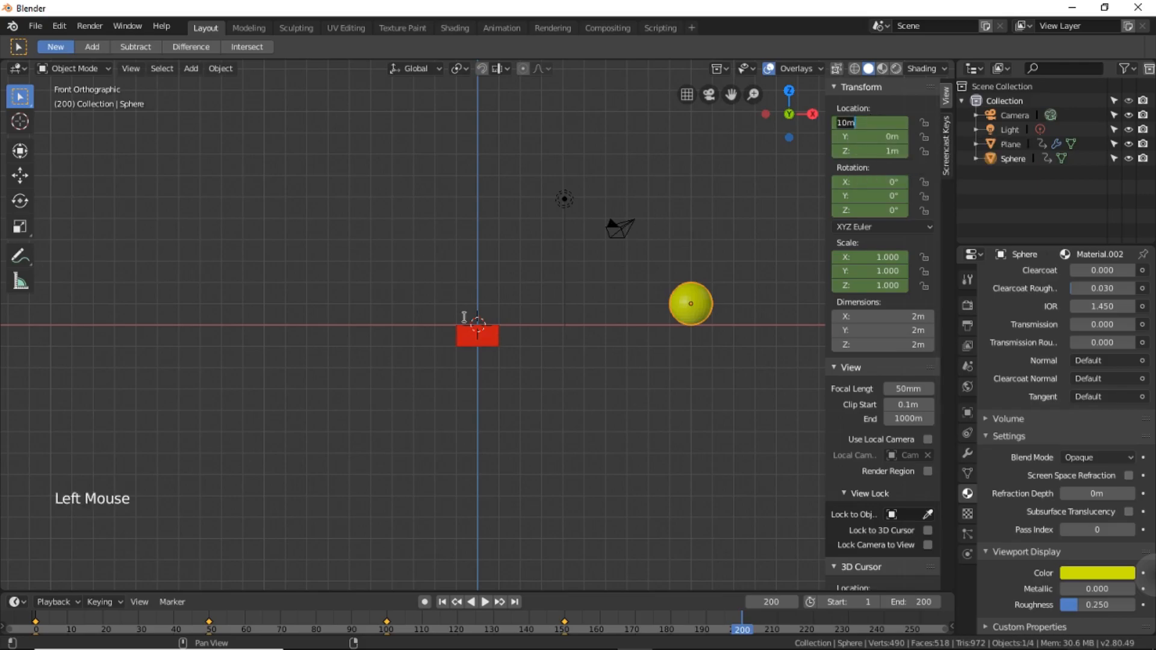
pyautogui.write('0')
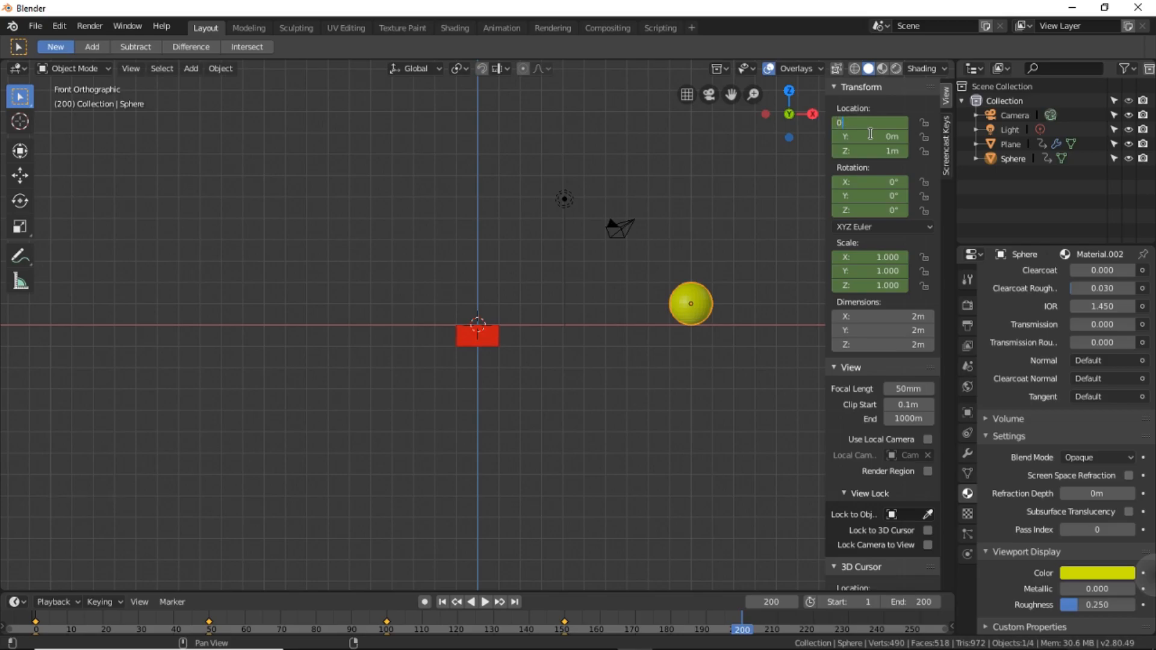
pyautogui.press('Return')
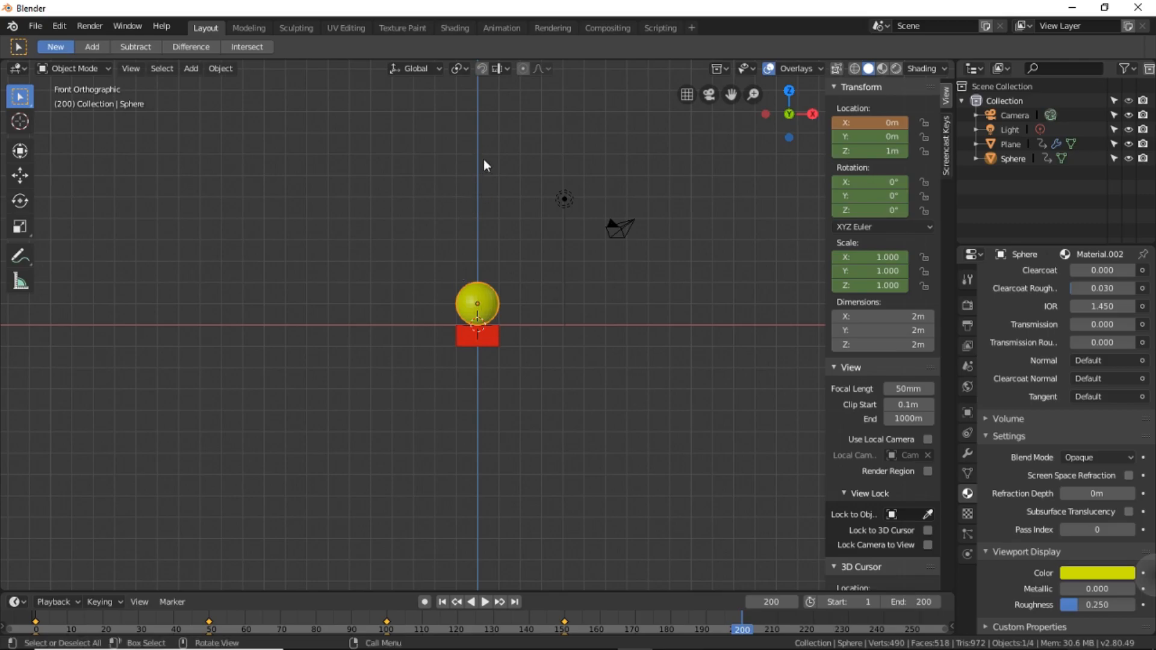
# Set the sphere's Z location to 7 m and insert a LocRotScale keyframe at frame 200.
pyautogui.click(883, 150)
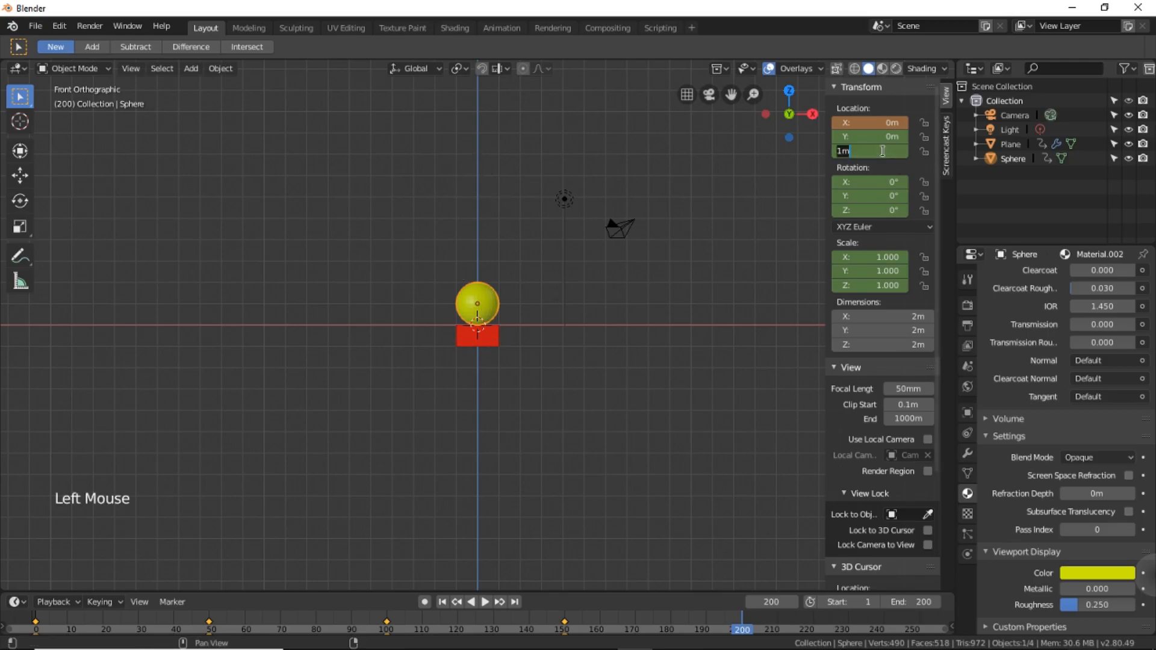
pyautogui.write('7')
pyautogui.press('Return')
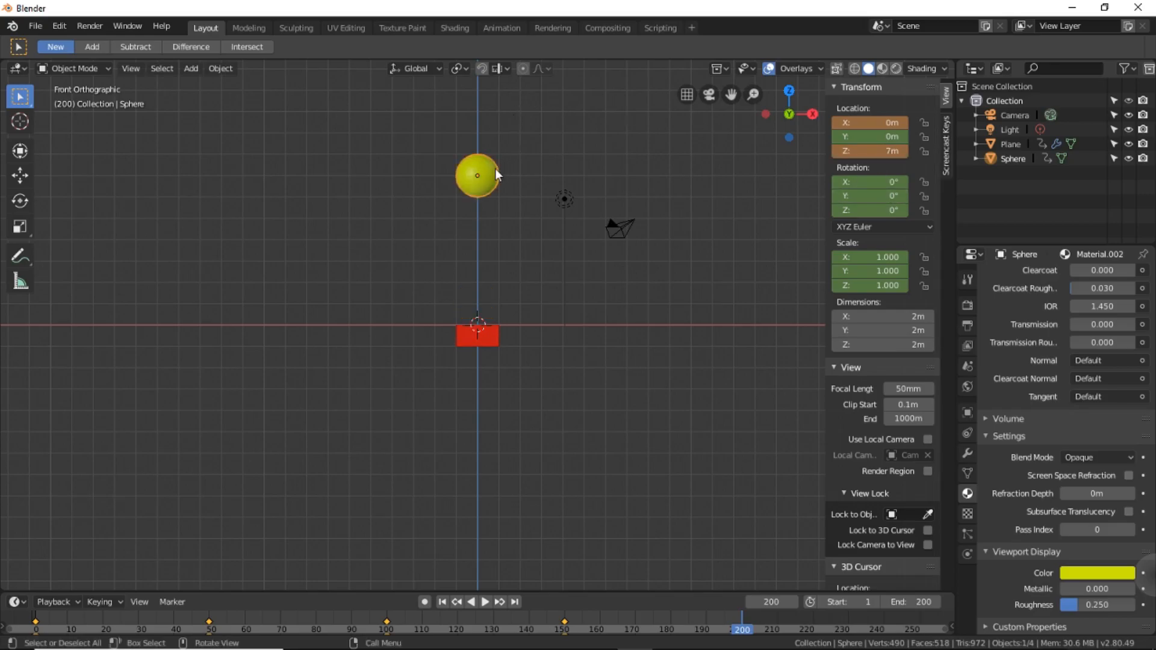
pyautogui.press('i')
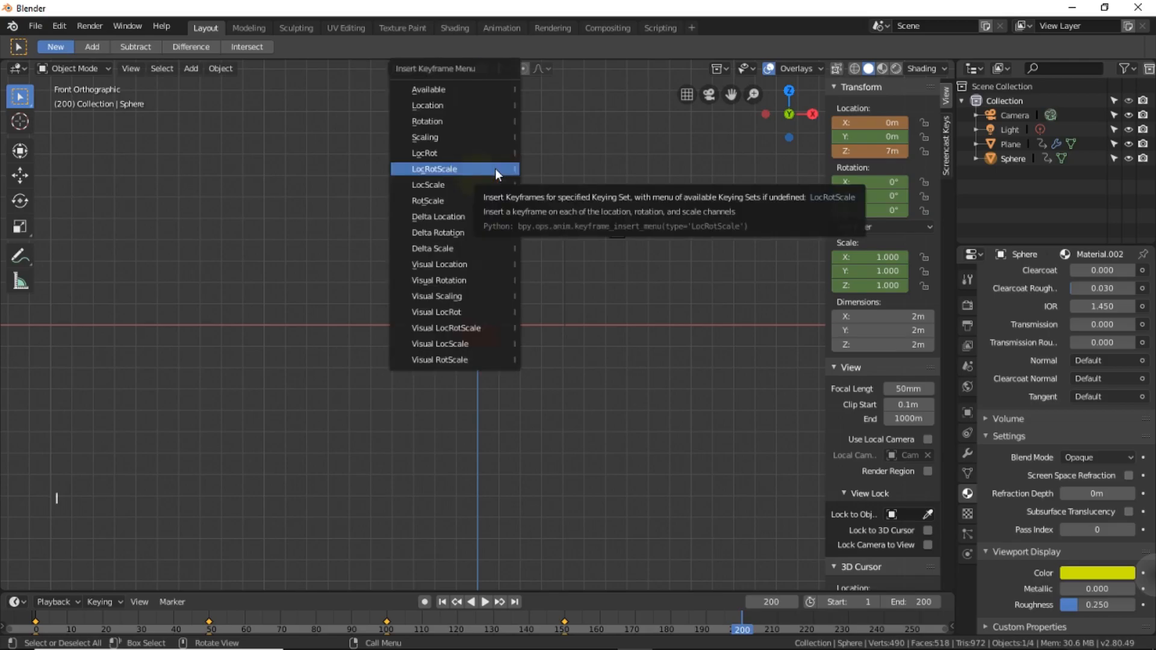
pyautogui.click(441, 171)
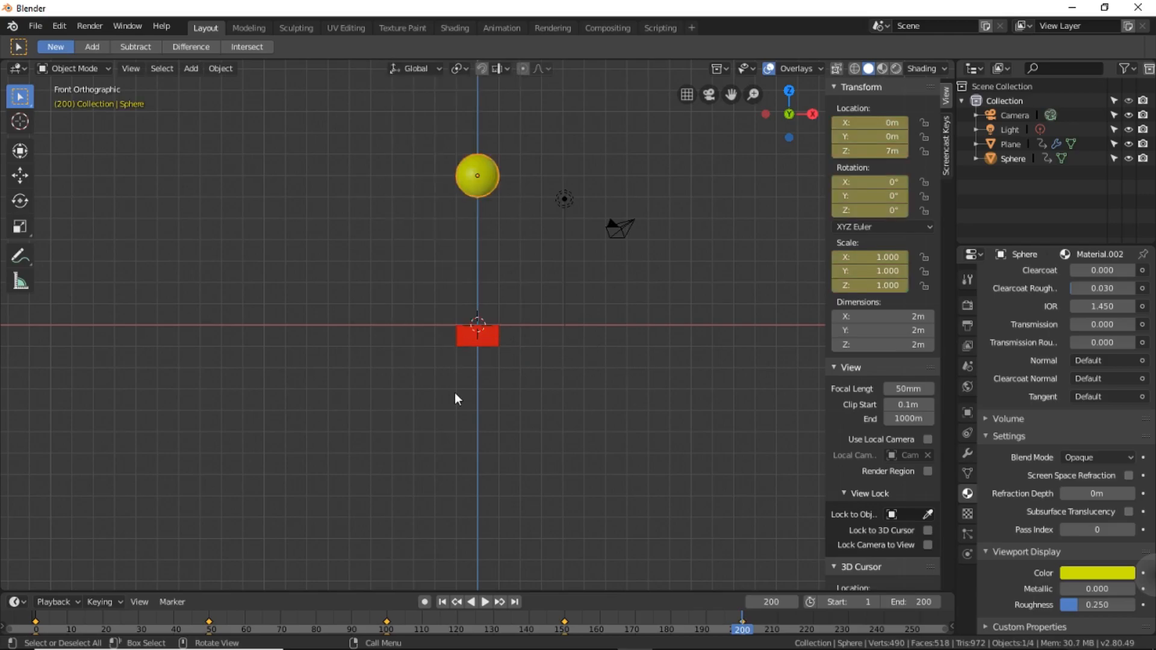
# Play the bounce animation to review it, then stop it and return to frame 1.
pyautogui.click(483, 603)
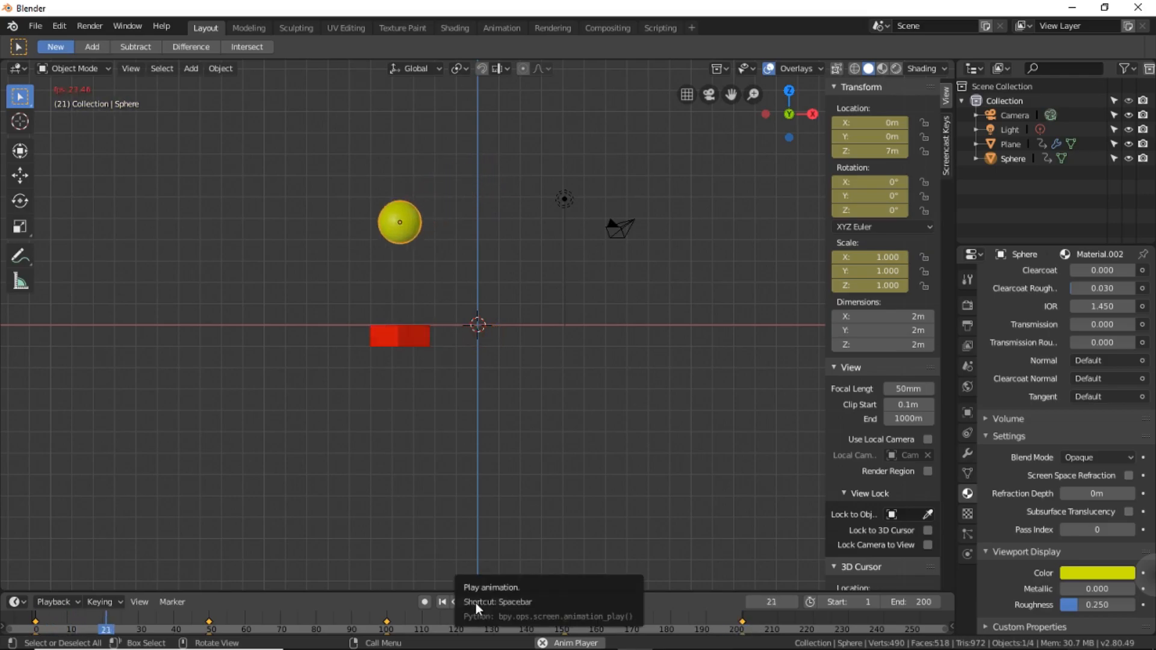
pyautogui.click(478, 602)
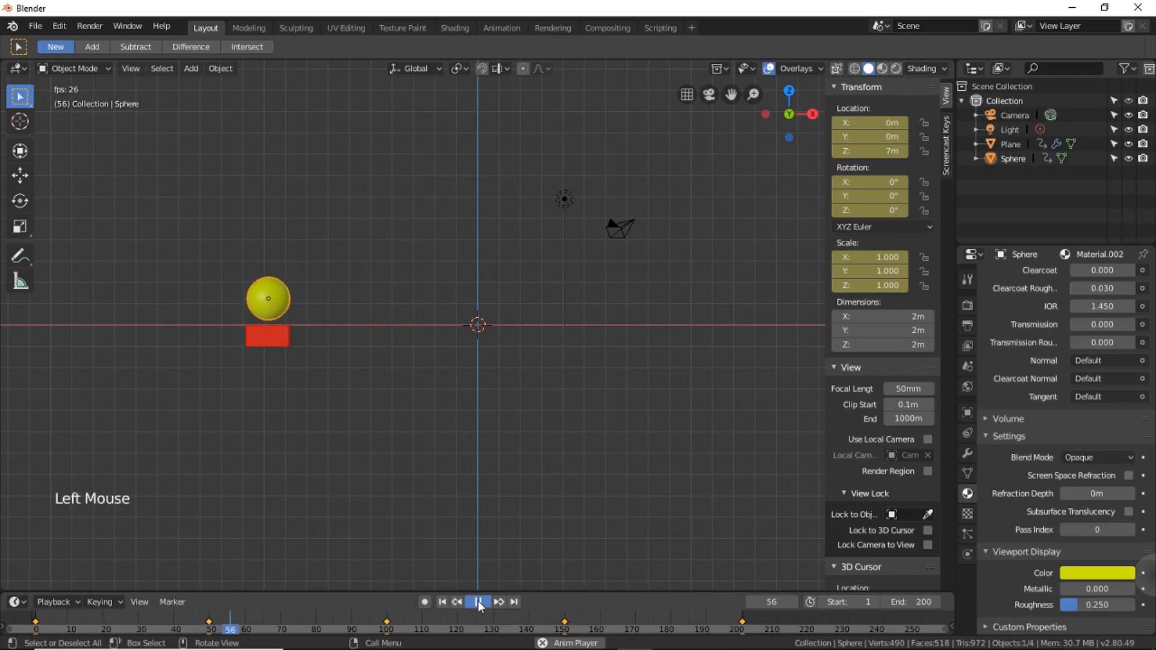
pyautogui.click(441, 602)
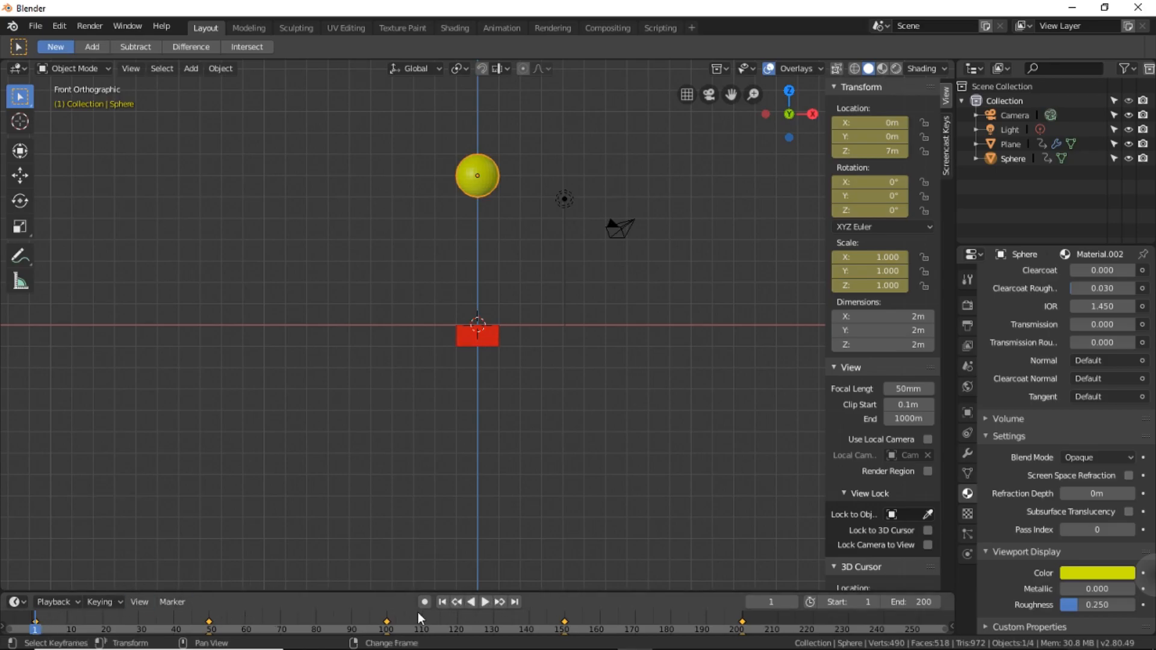
# Go to frame 54 and squash the sphere to a scale of about 0.811 in Y and Z, leaving X locked.
pyautogui.click(495, 601)
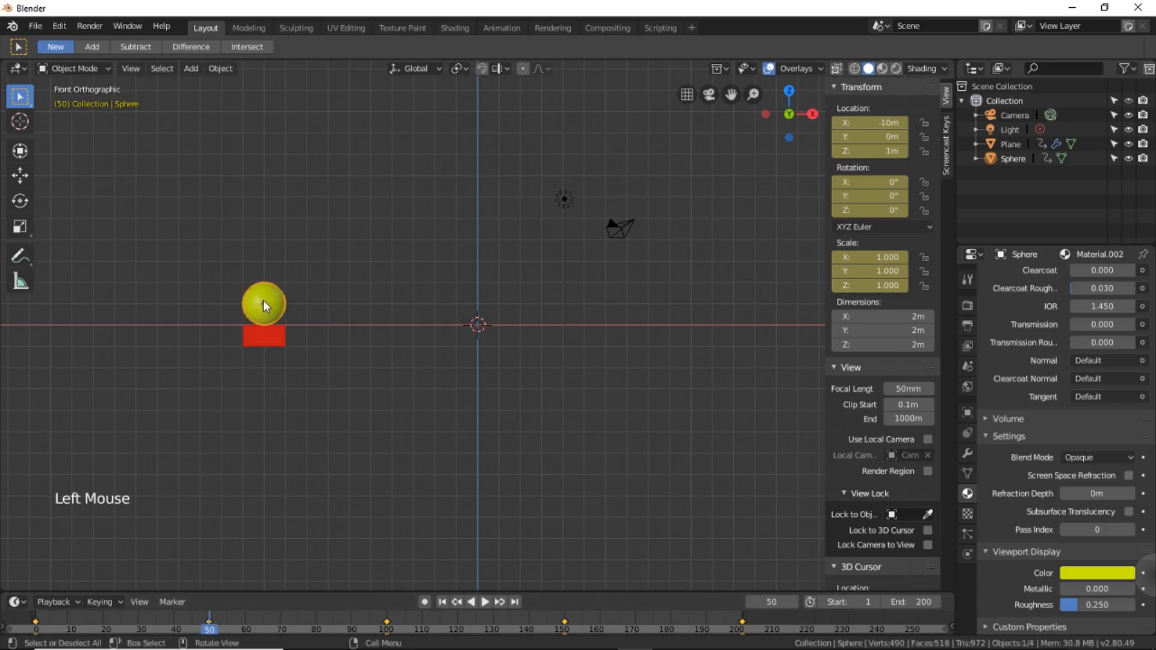
pyautogui.click(793, 602)
pyautogui.click(792, 602)
pyautogui.click(793, 602)
pyautogui.click(793, 602)
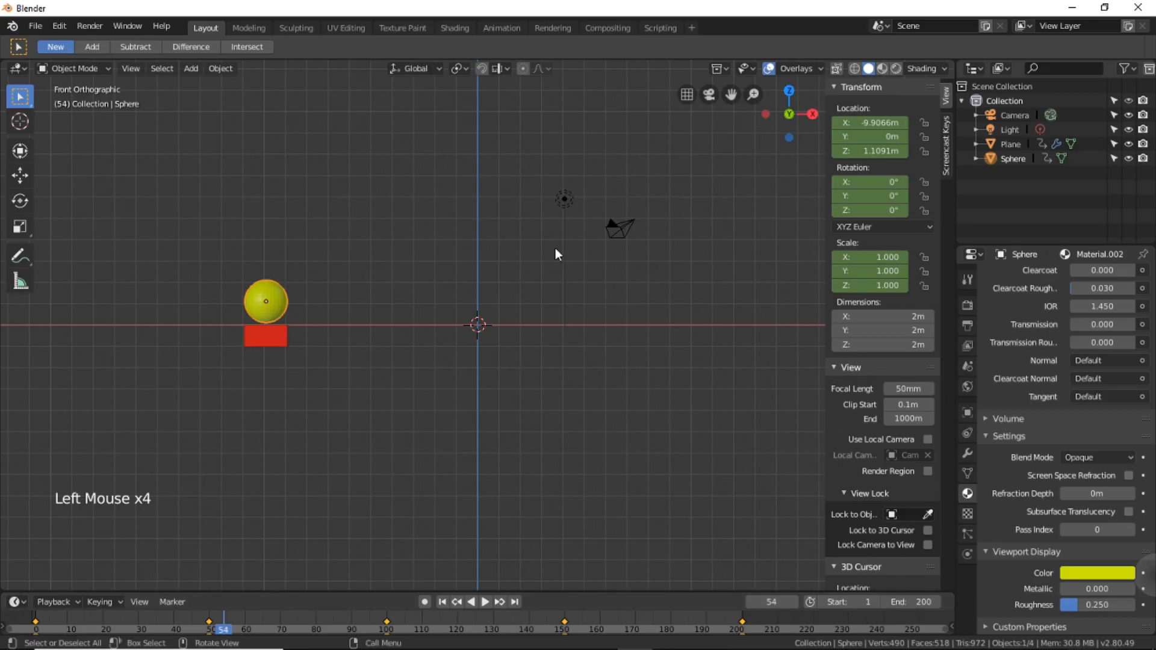
pyautogui.click(280, 297)
pyautogui.press('s')
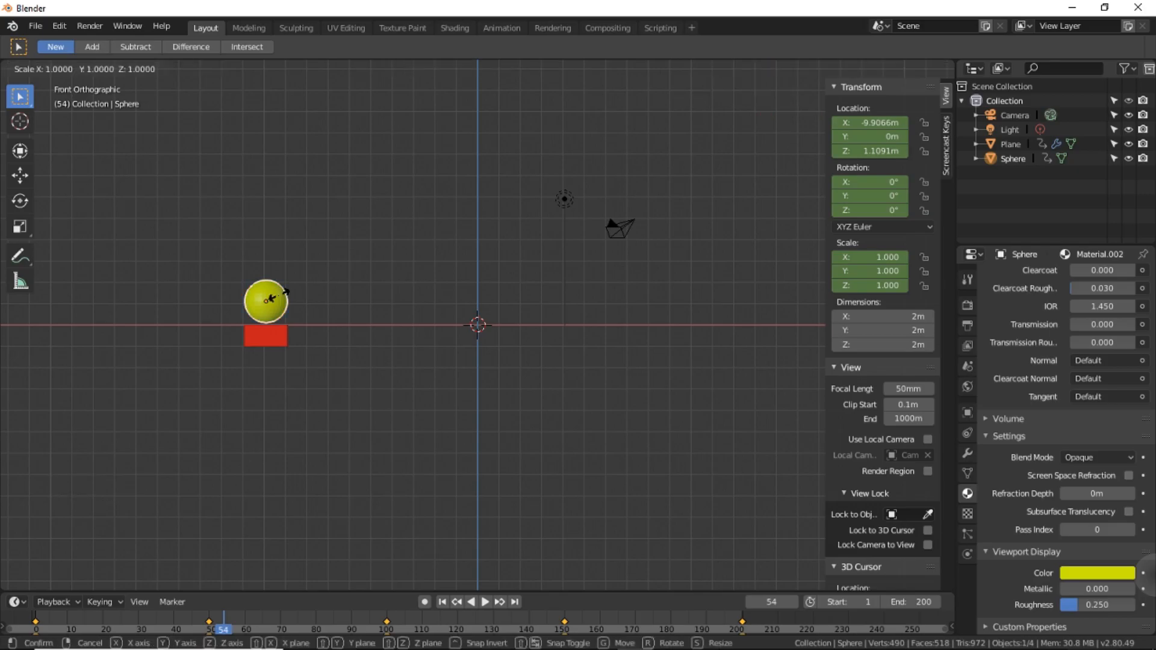
pyautogui.press('shift')
pyautogui.hotkey('shift', 'x')
pyautogui.moveTo(283, 298)
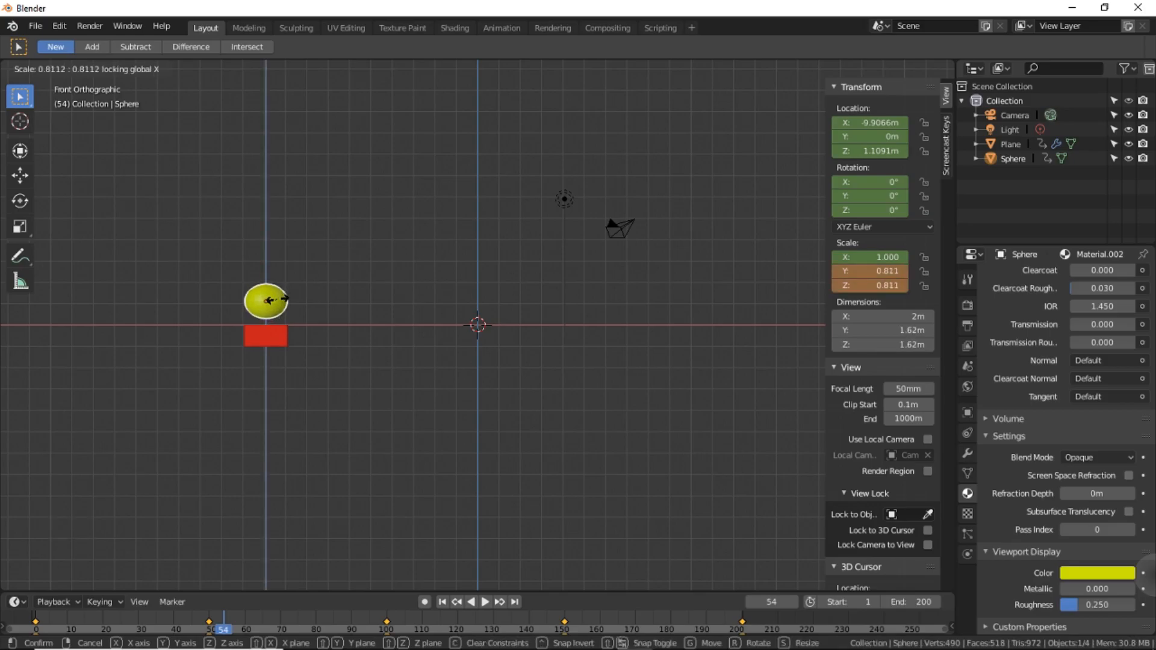
pyautogui.click(277, 299)
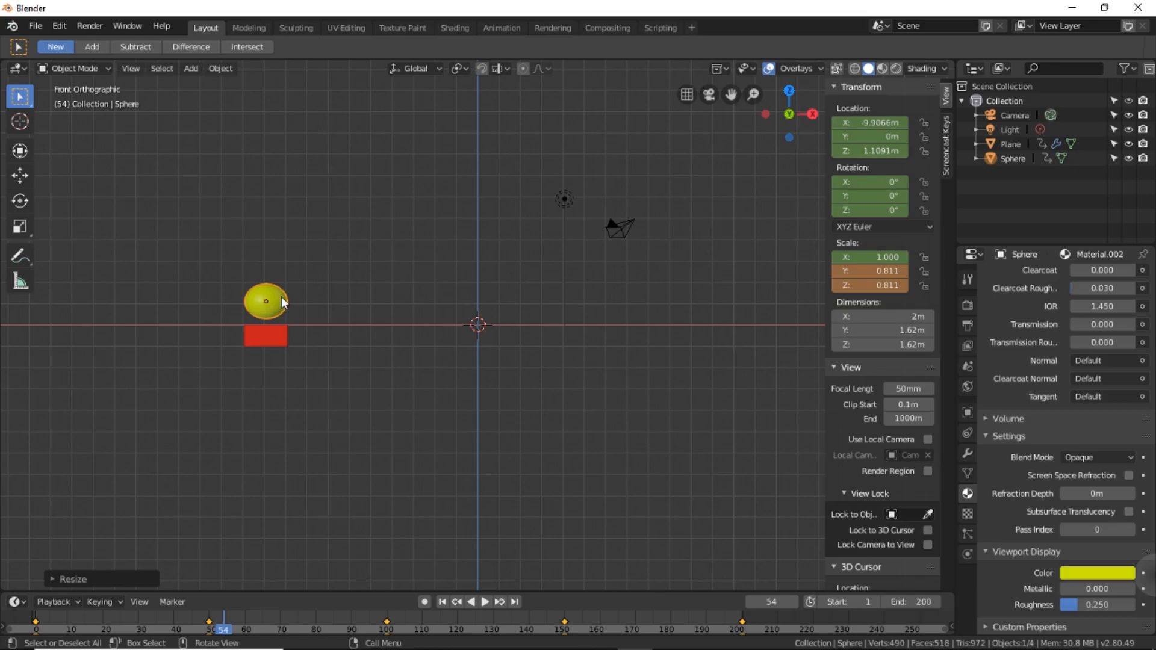
# Lower the sphere along Z to about 0.737 m onto the red block and insert a LocRotScale keyframe at frame 54.
pyautogui.press('g')
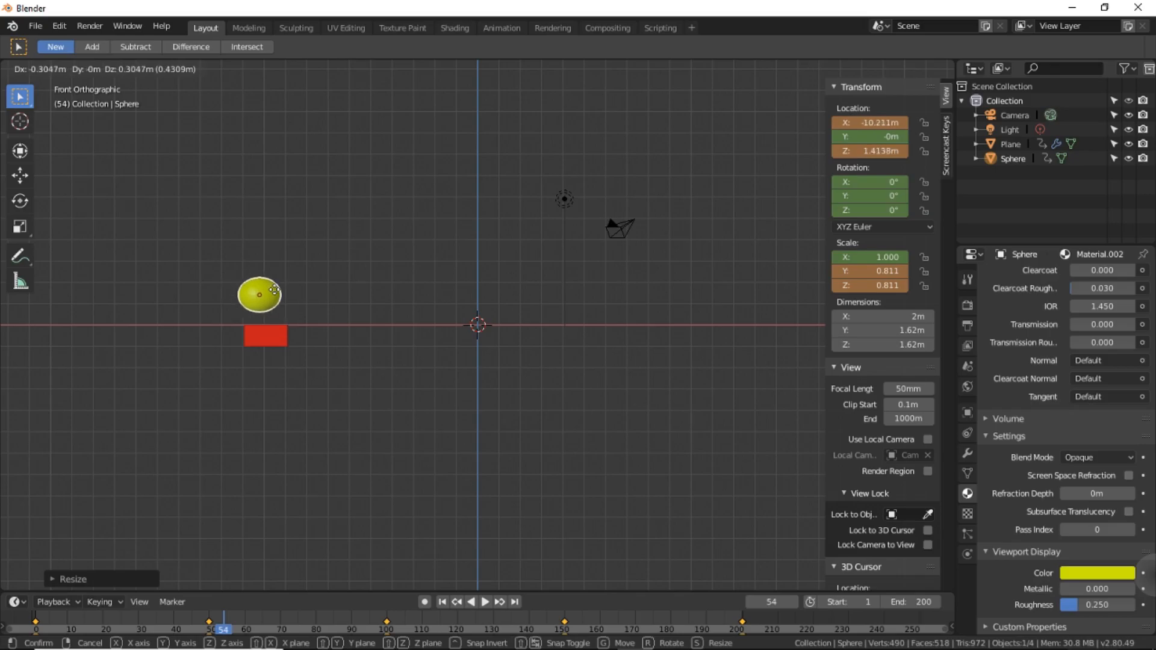
pyautogui.press('z')
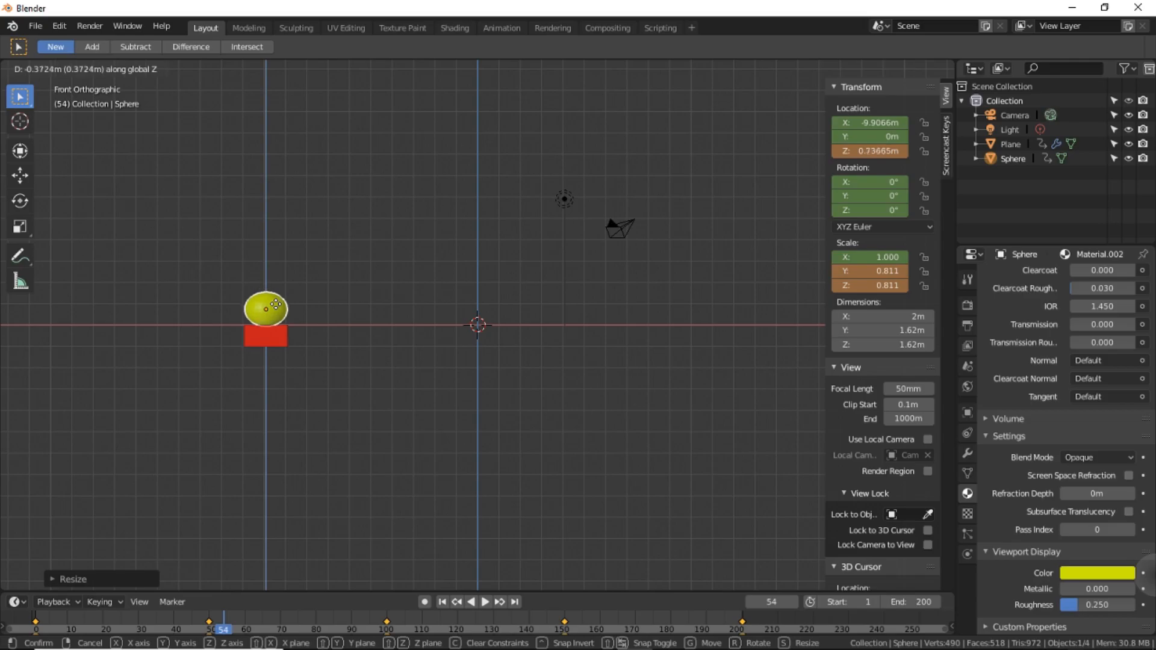
pyautogui.click(277, 307)
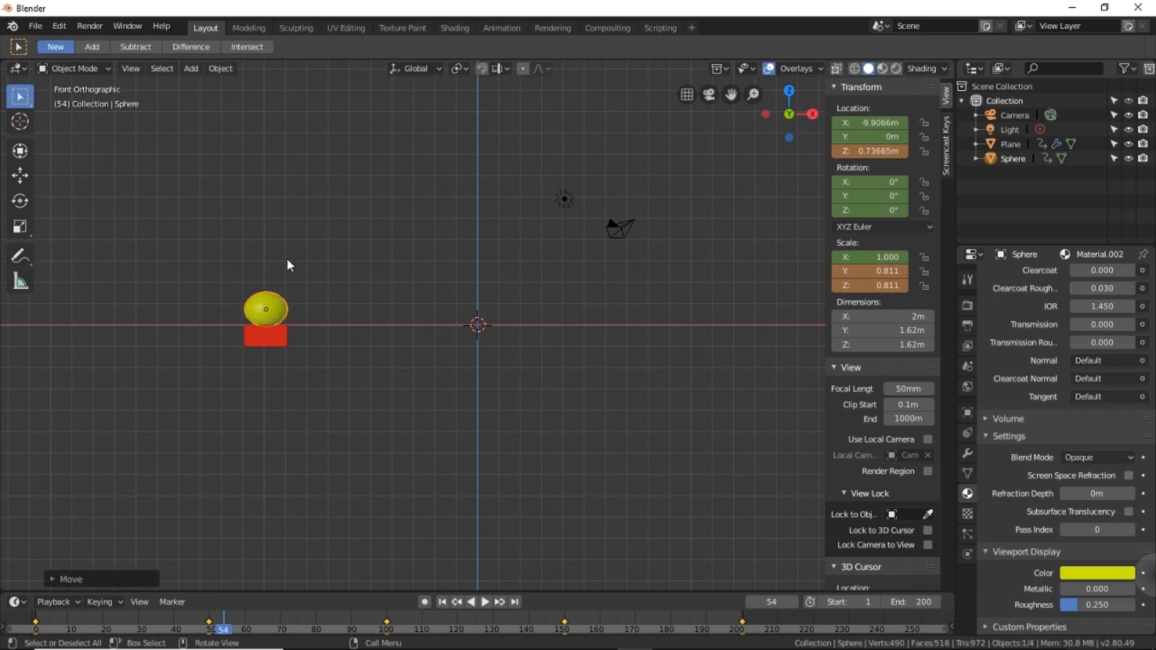
pyautogui.press('i')
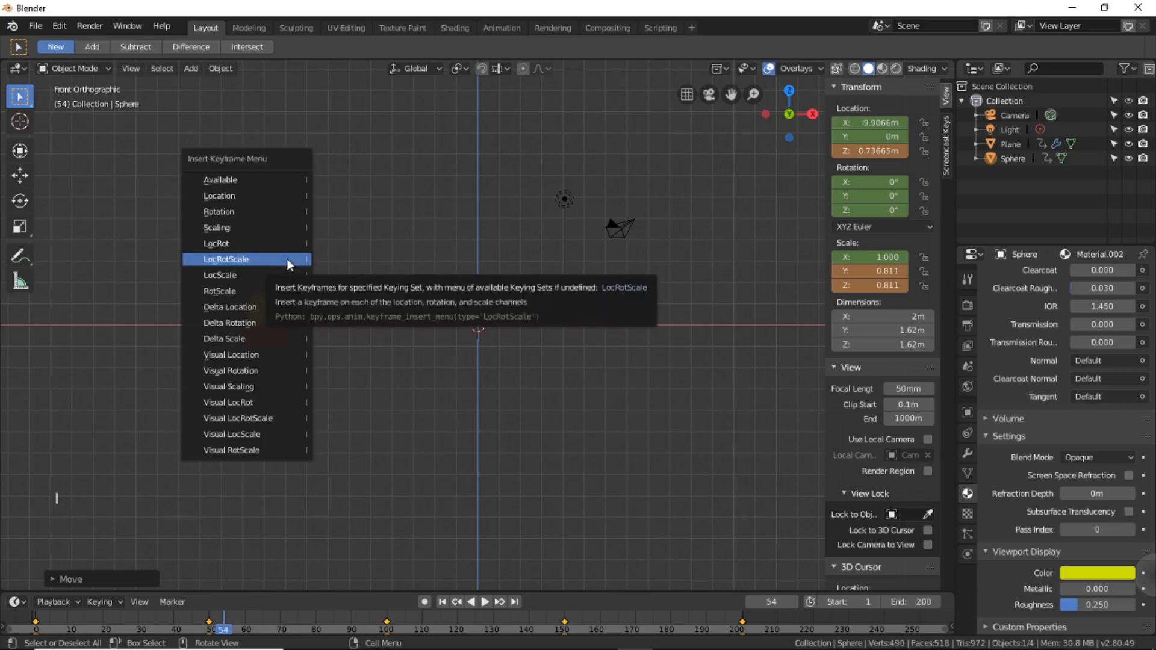
pyautogui.click(287, 259)
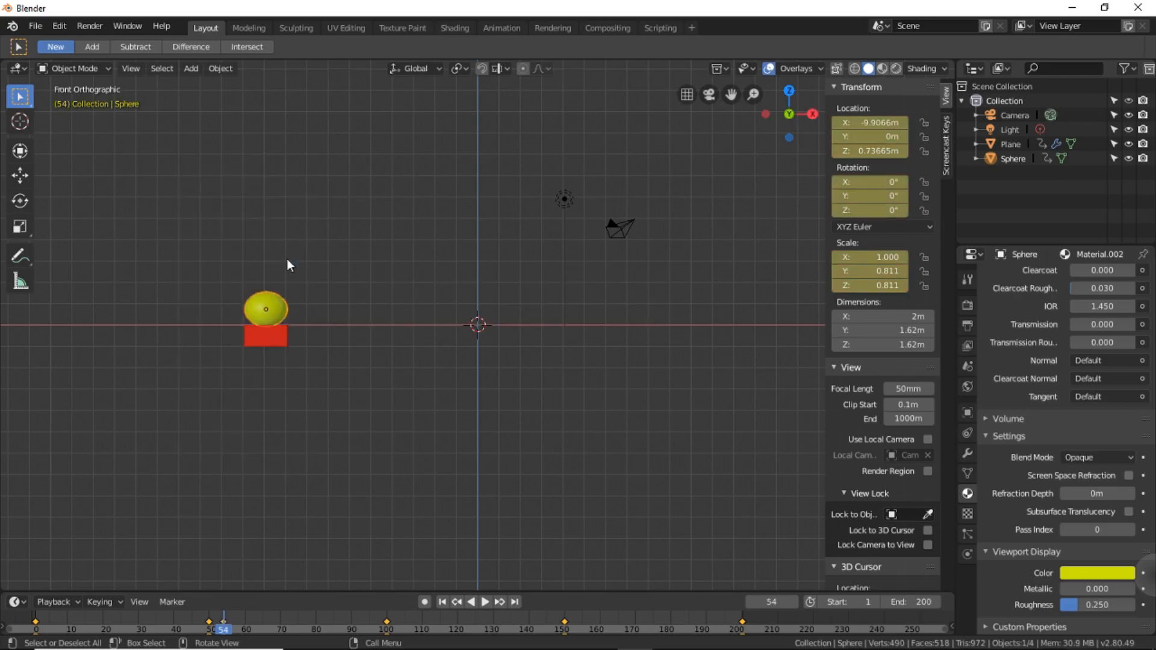
# Go to the keyframe at frame 150 and squash the sphere to a scale of about 0.733 in Y and Z, with X locked.
pyautogui.click(500, 601)
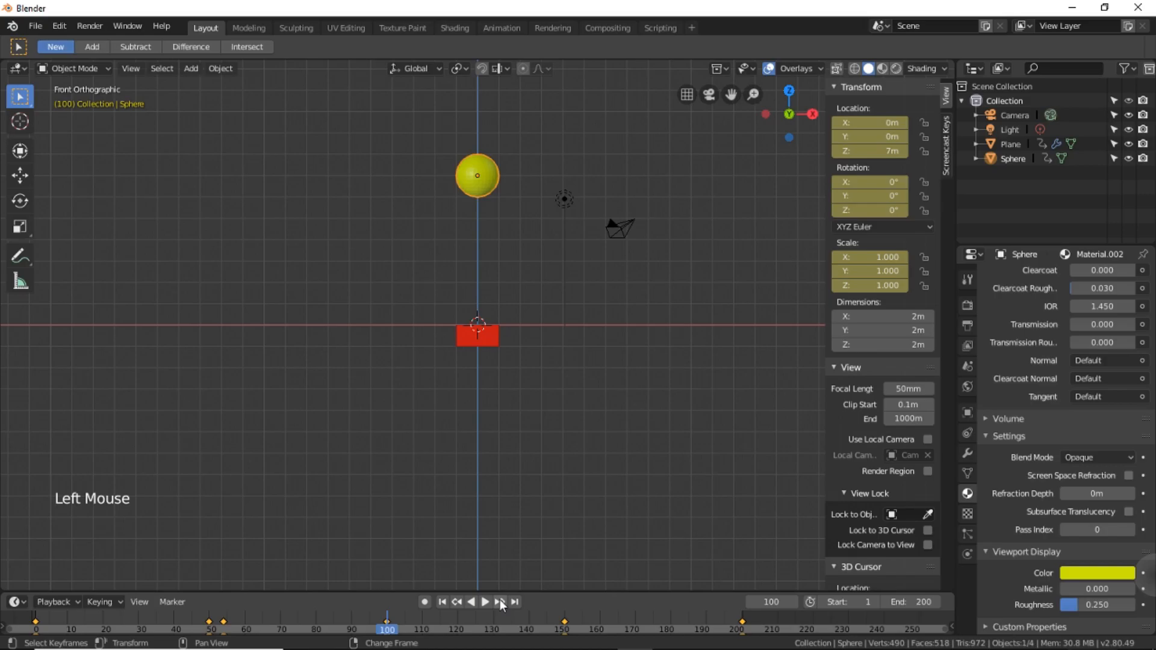
pyautogui.click(499, 601)
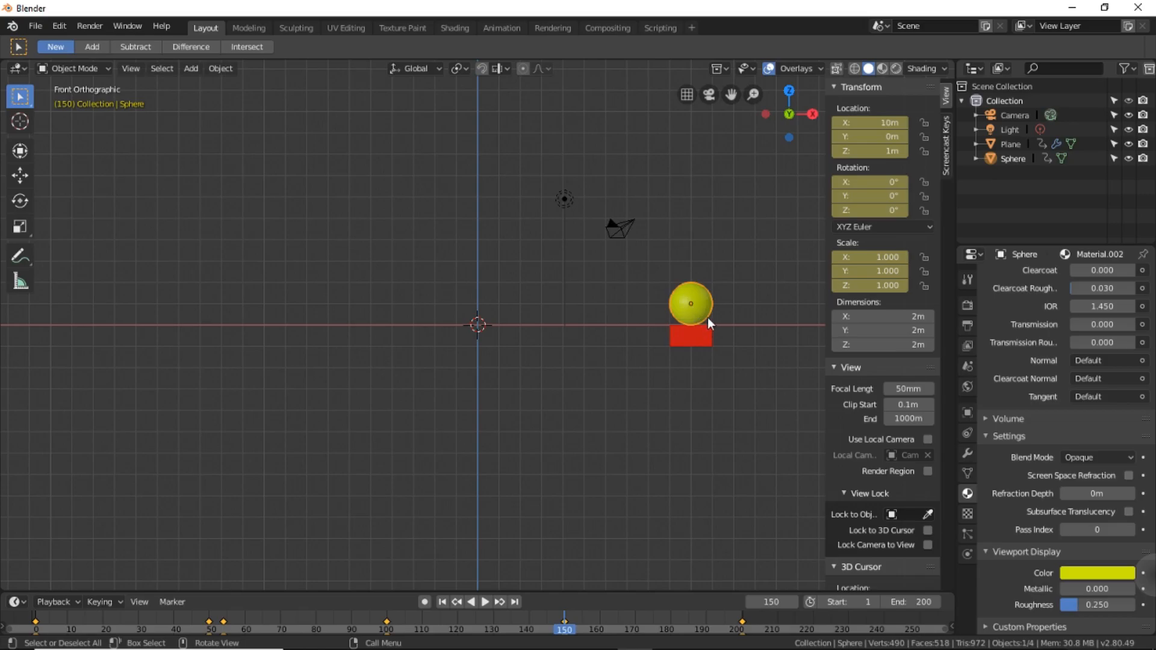
pyautogui.press('s')
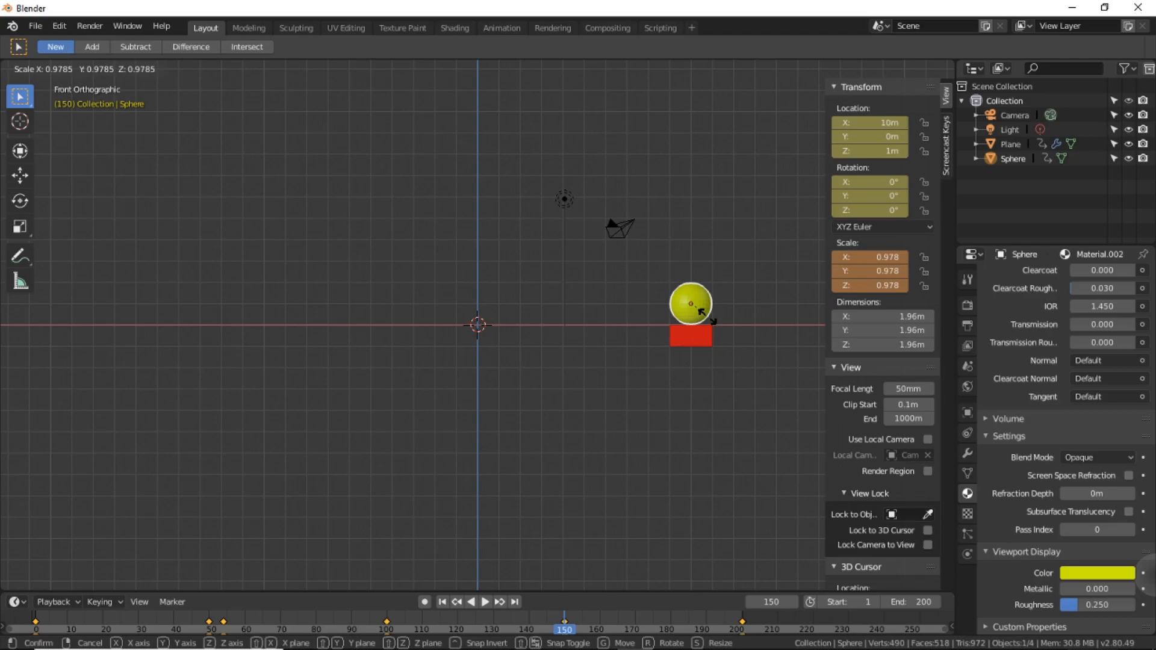
pyautogui.press('shift')
pyautogui.hotkey('shift', 'x')
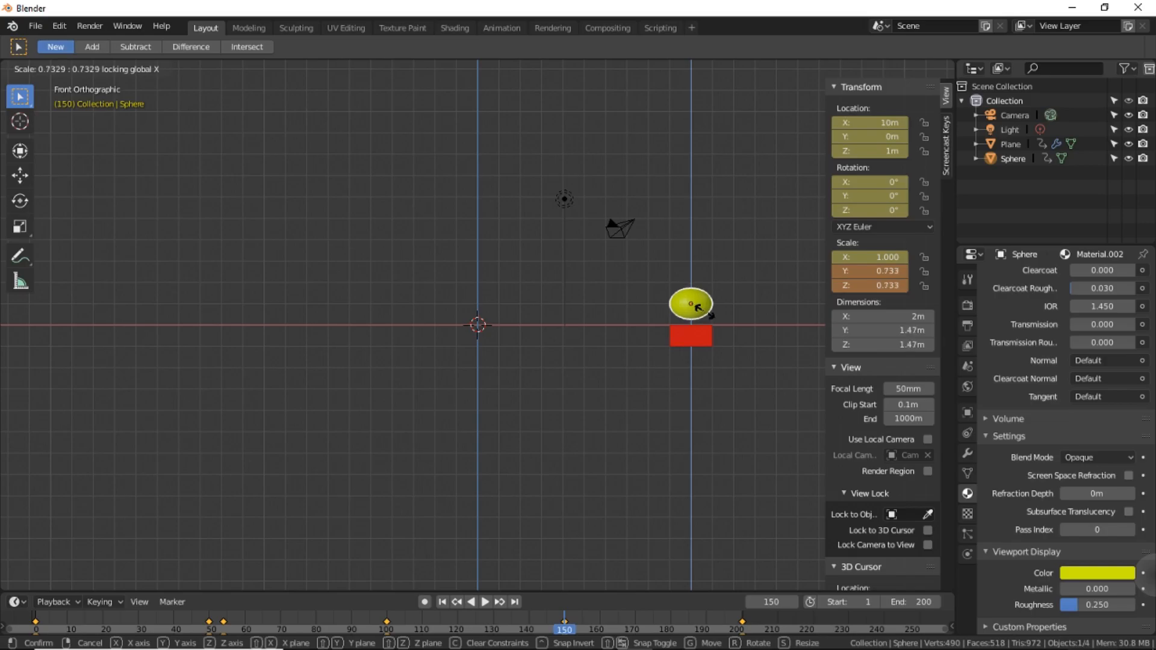
pyautogui.click(704, 314)
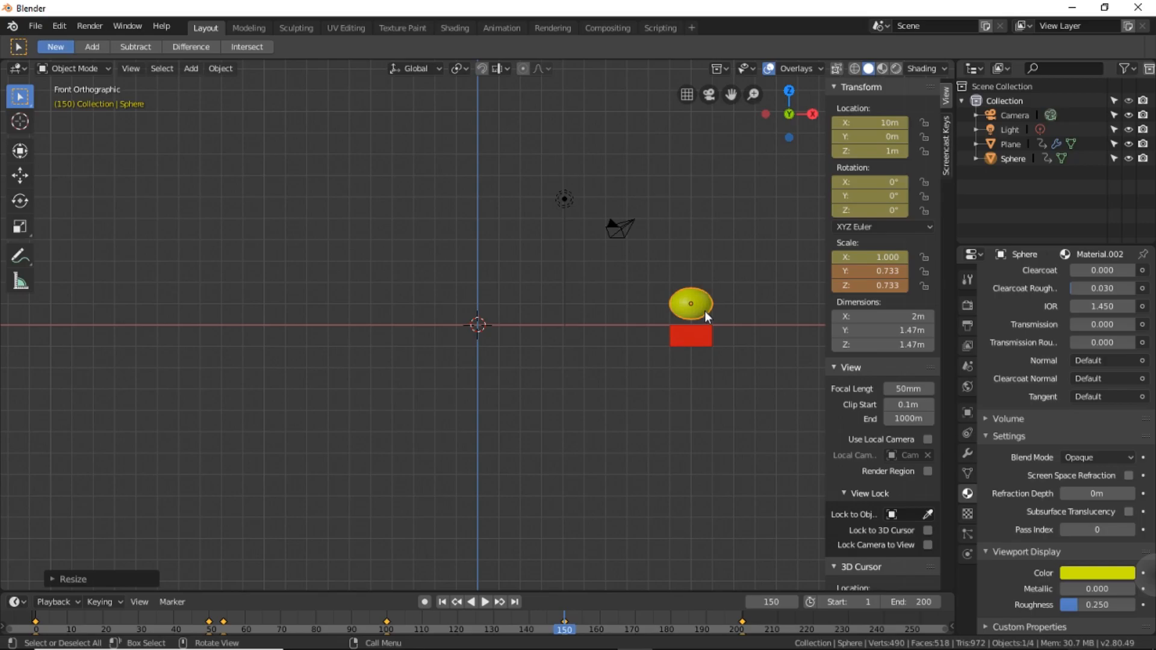
# Lower the sphere along Z to about 0.661 m onto the red block and insert a LocRotScale keyframe at frame 150.
pyautogui.press('g')
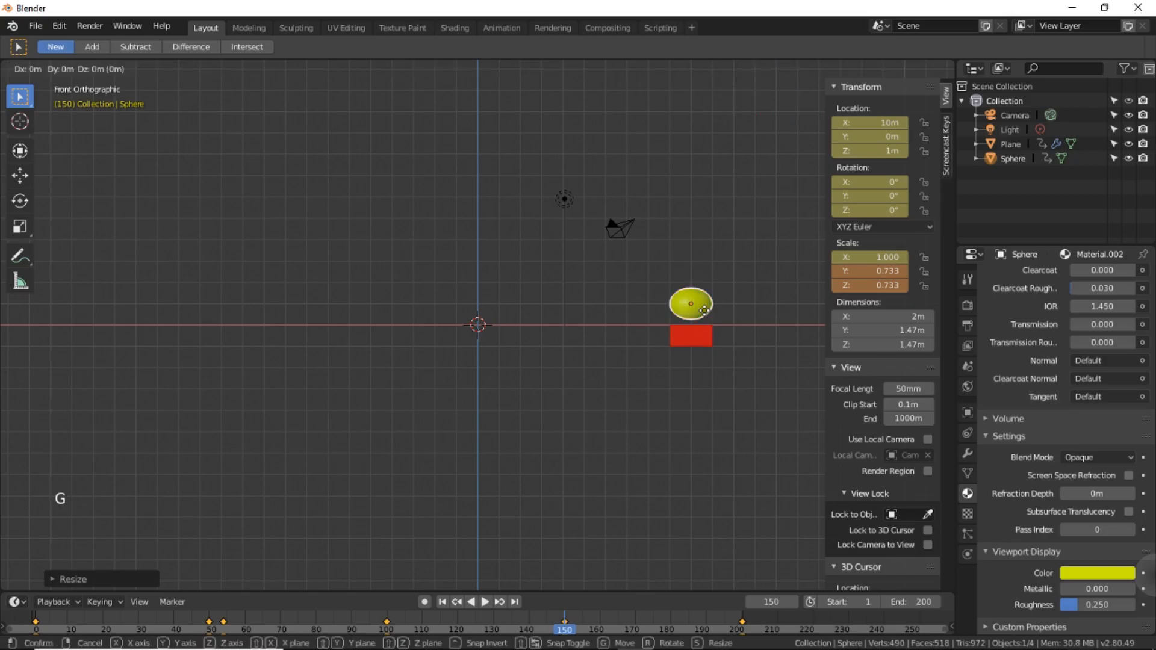
pyautogui.press('z')
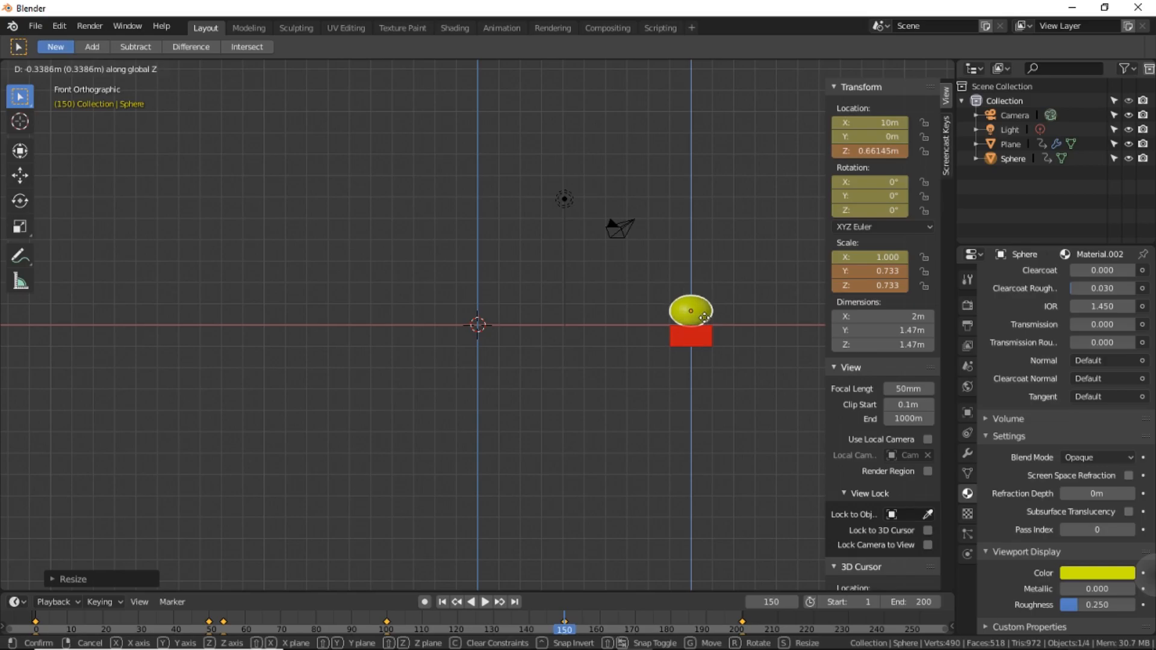
pyautogui.click(704, 319)
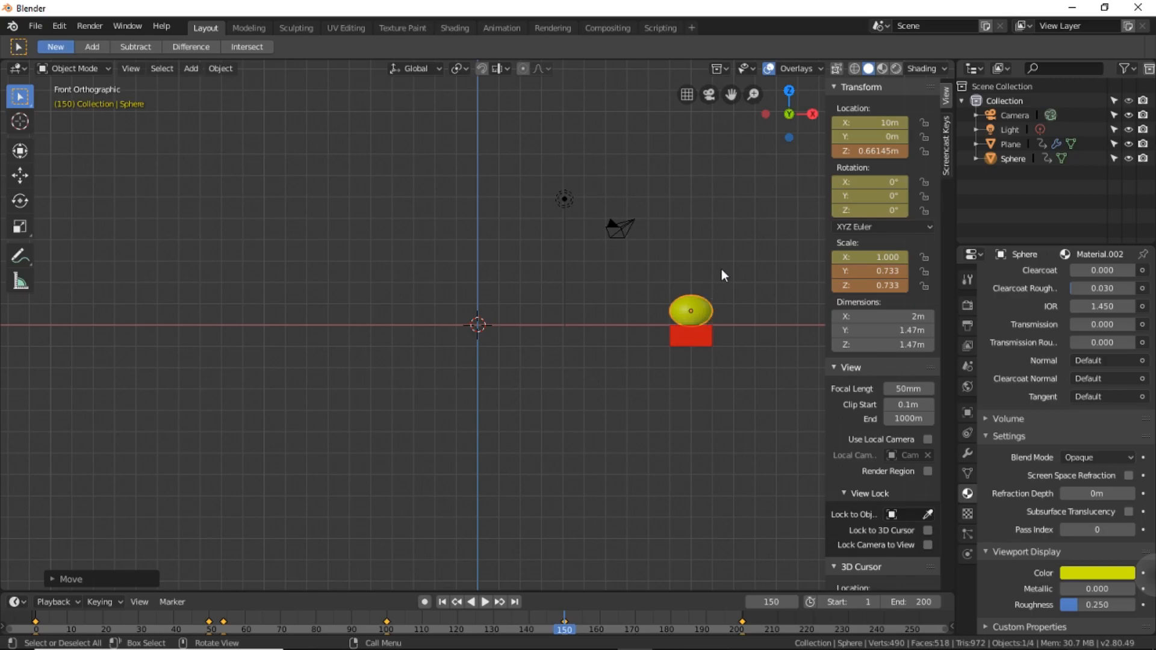
pyautogui.press('i')
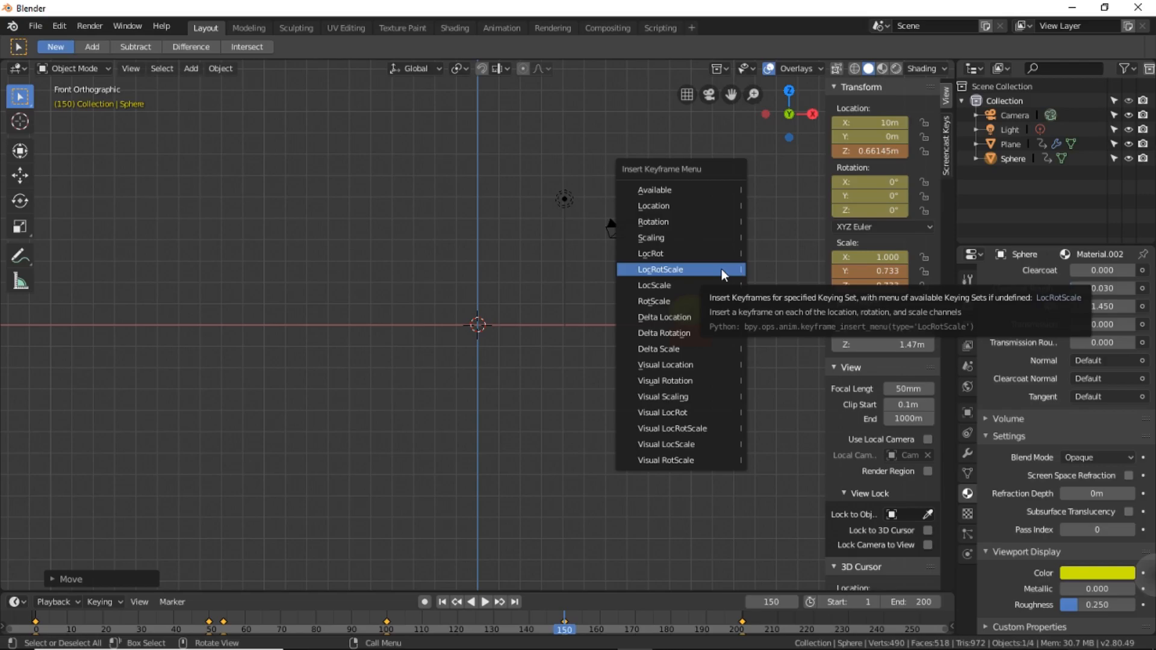
pyautogui.click(721, 268)
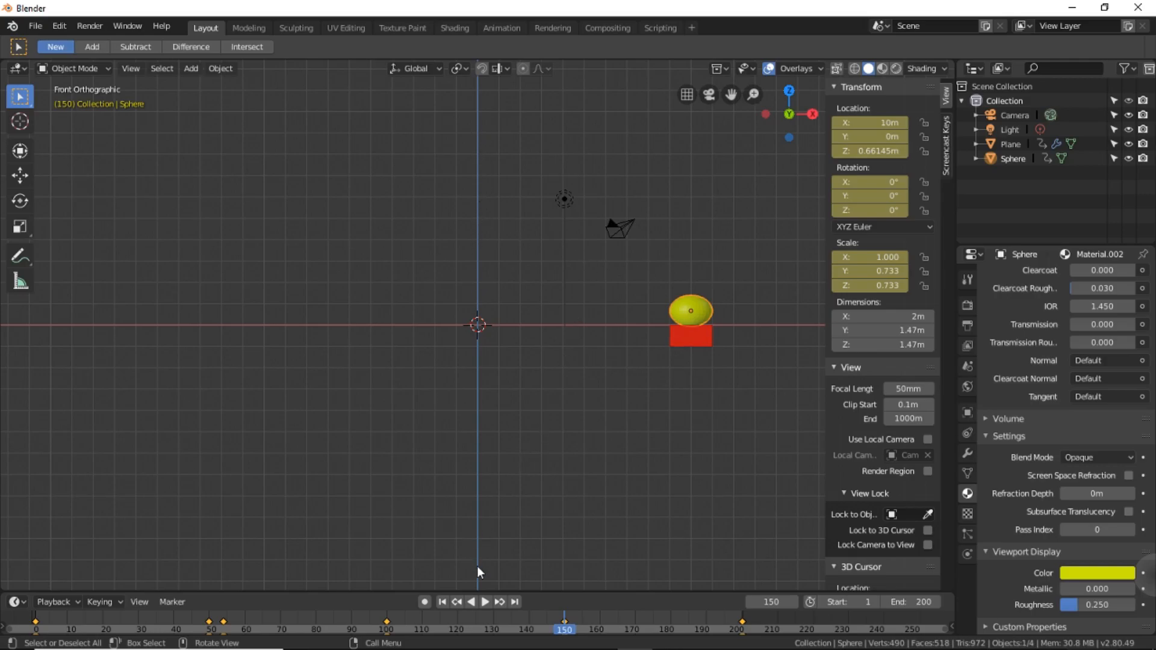
# Play the animation to check the sphere's squash on each bounce.
pyautogui.click(485, 601)
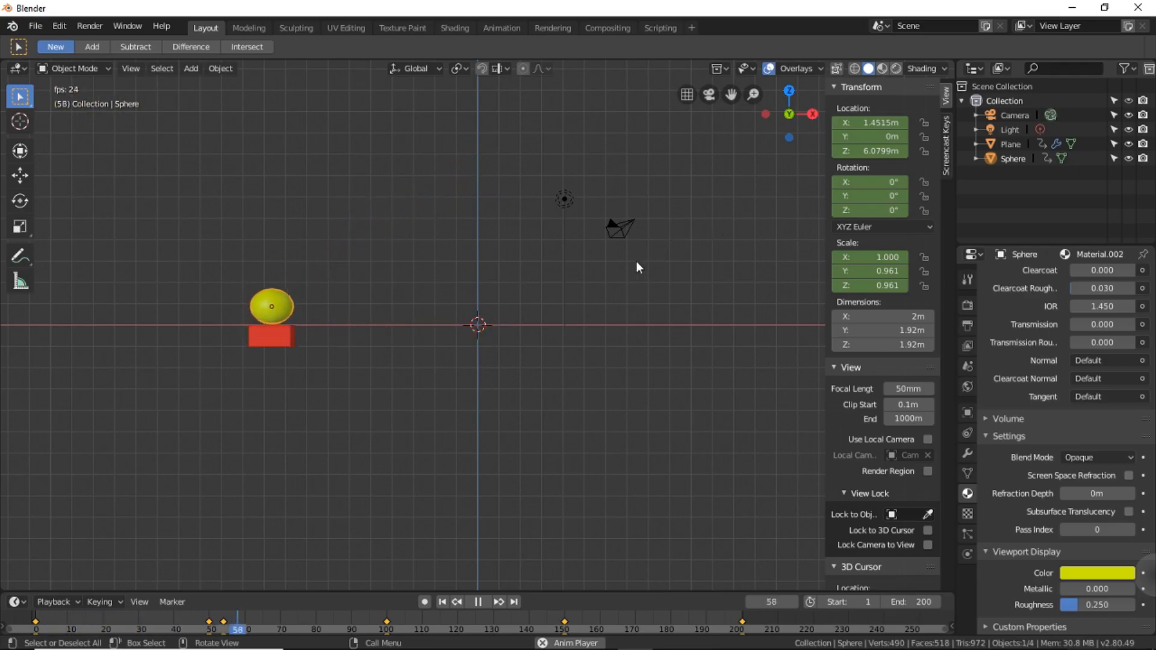
# Examine the playing bounce animation from several angles, return to the front view and stop playback.
pyautogui.moveTo(674, 267); pyautogui.dragTo(666, 287, button='middle')
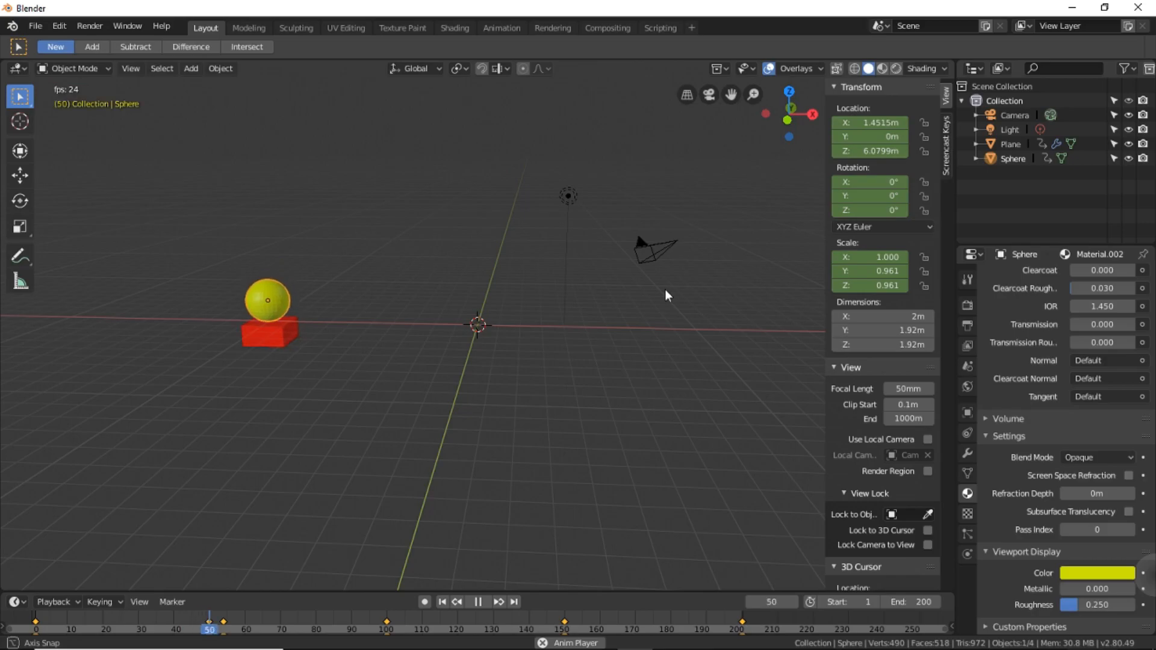
pyautogui.moveTo(665, 289); pyautogui.dragTo(660, 289, button='middle')
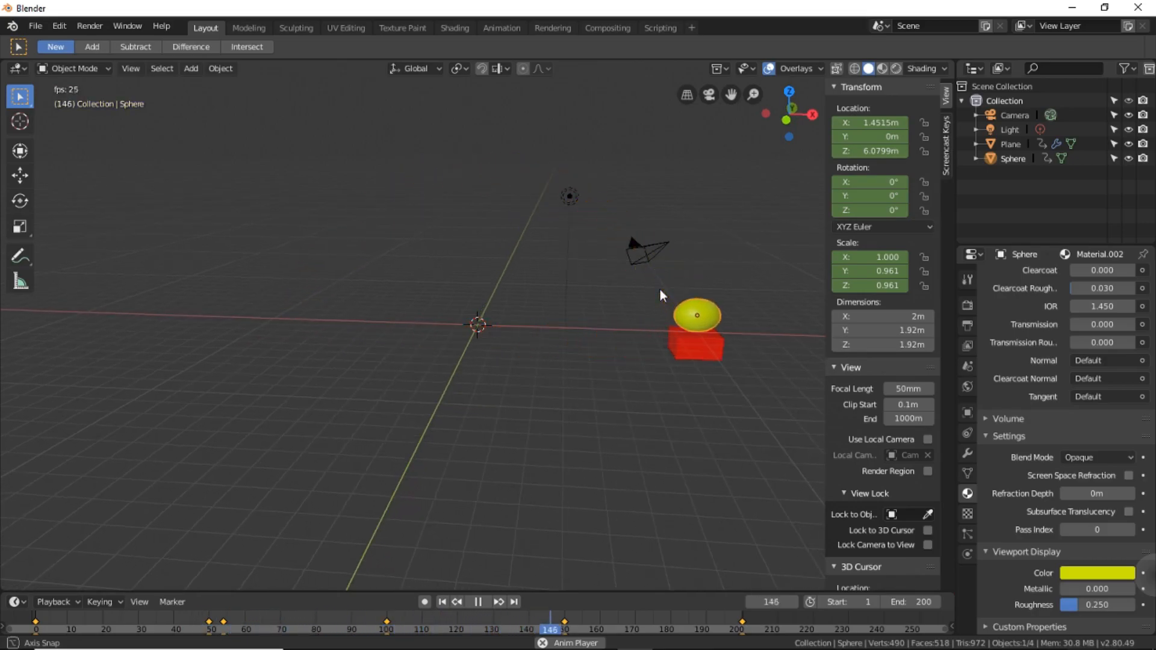
pyautogui.moveTo(660, 289); pyautogui.dragTo(664, 277, button='middle')
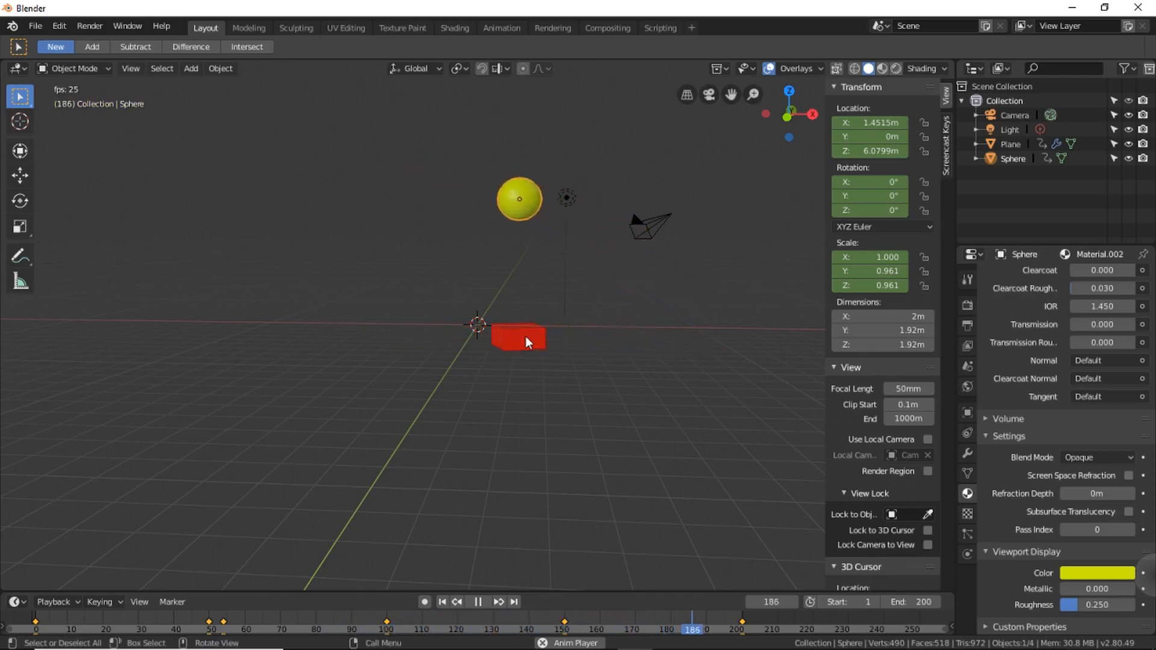
pyautogui.press('KP_1')
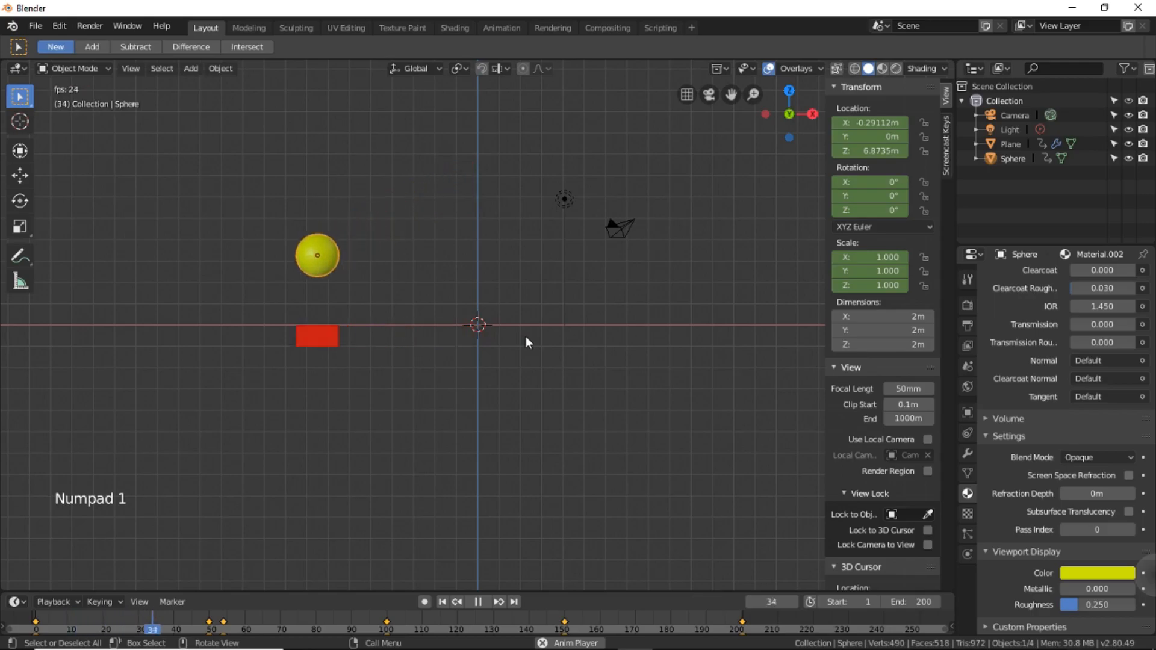
pyautogui.click(478, 604)
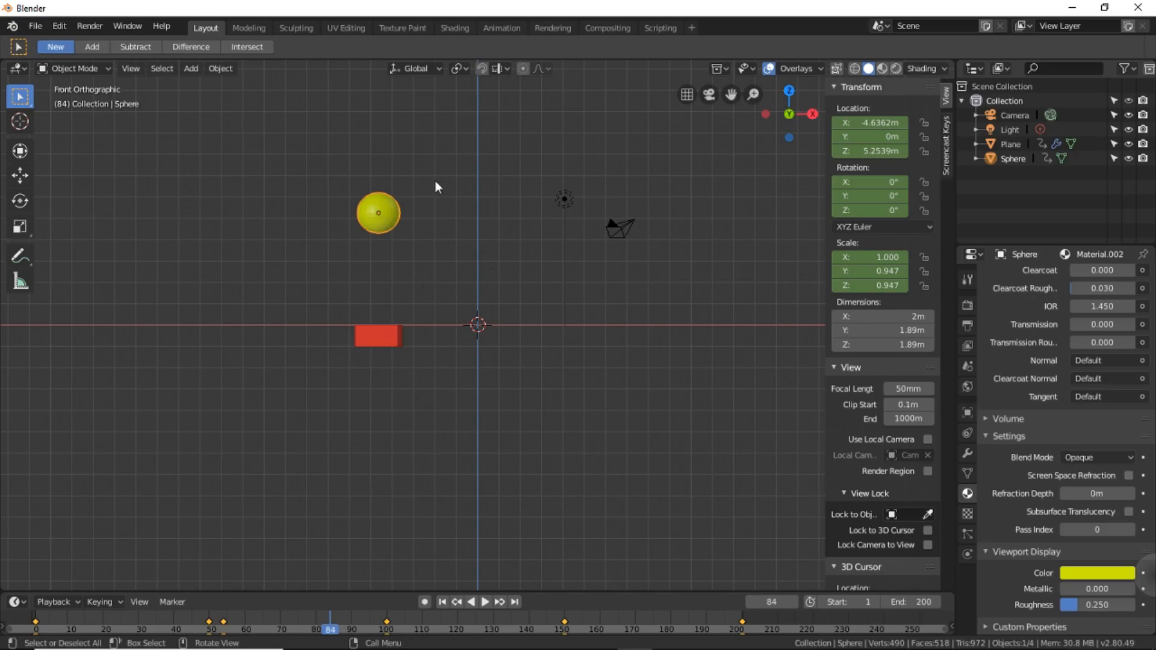
# Switch the viewport to rendered shading and give the sphere's material an Emission surface with a yellow-green color.
pyautogui.click(896, 69)
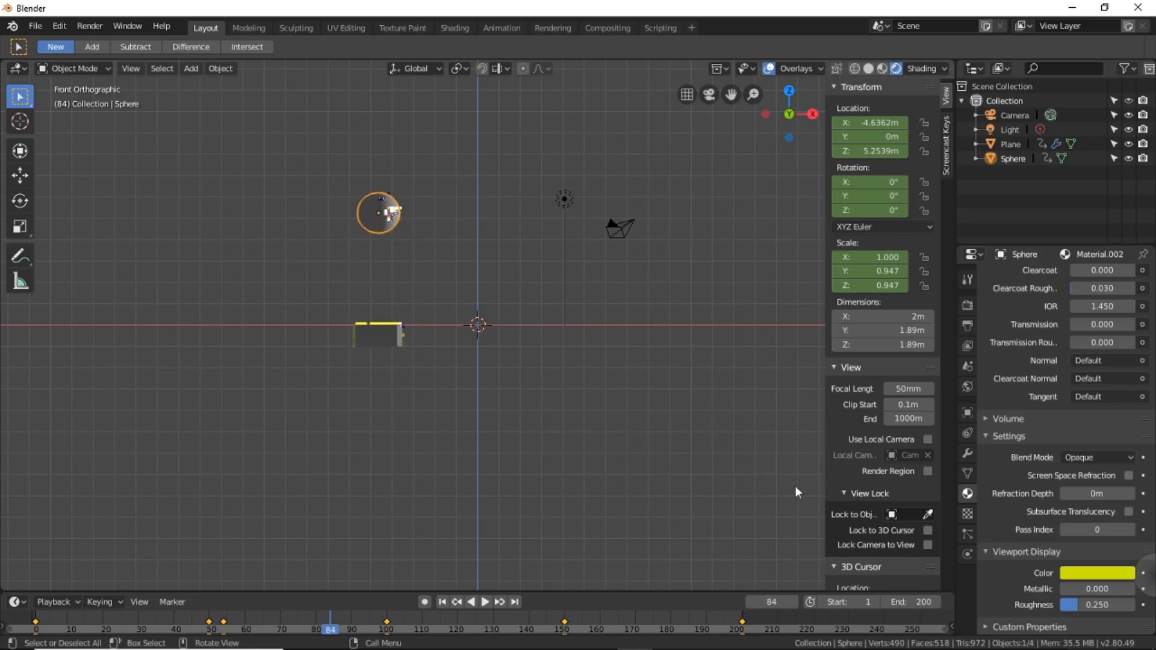
pyautogui.scroll(2, 1041, 445)
pyautogui.scroll(14, 1044, 447)
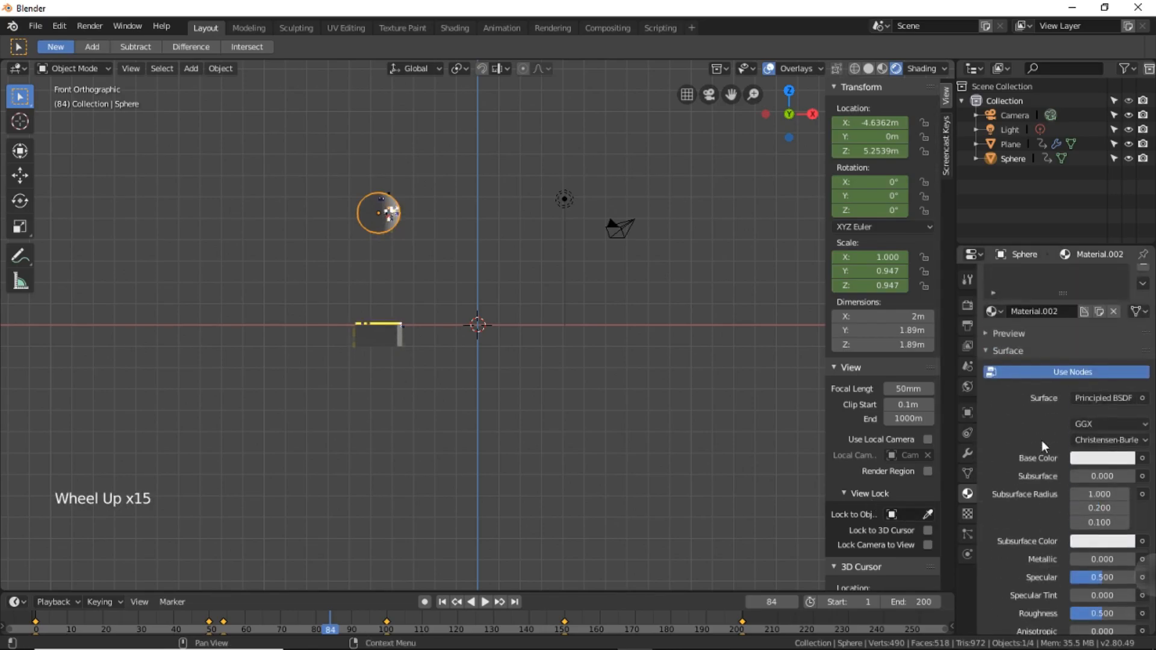
pyautogui.click(1115, 400)
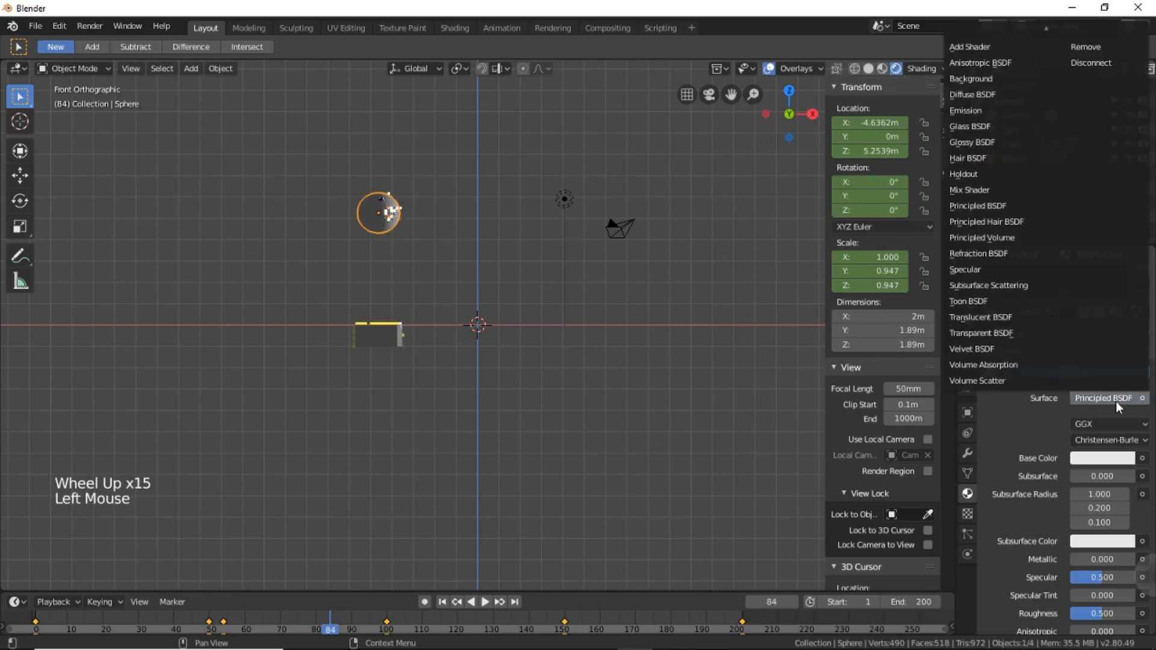
pyautogui.click(984, 110)
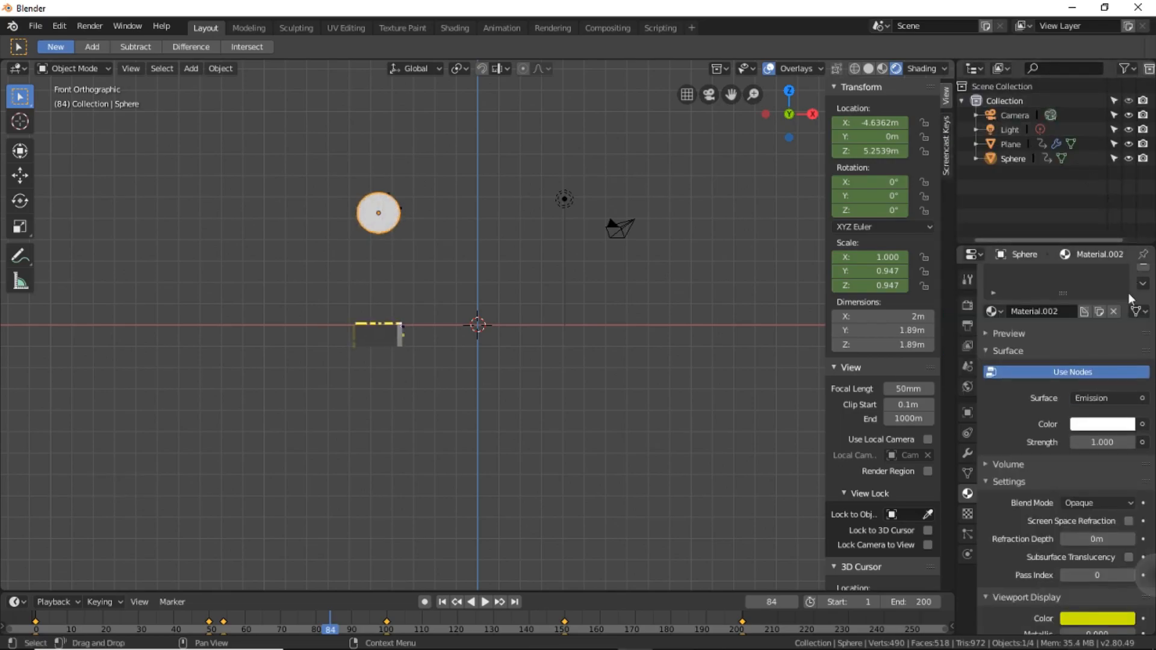
pyautogui.click(1086, 423)
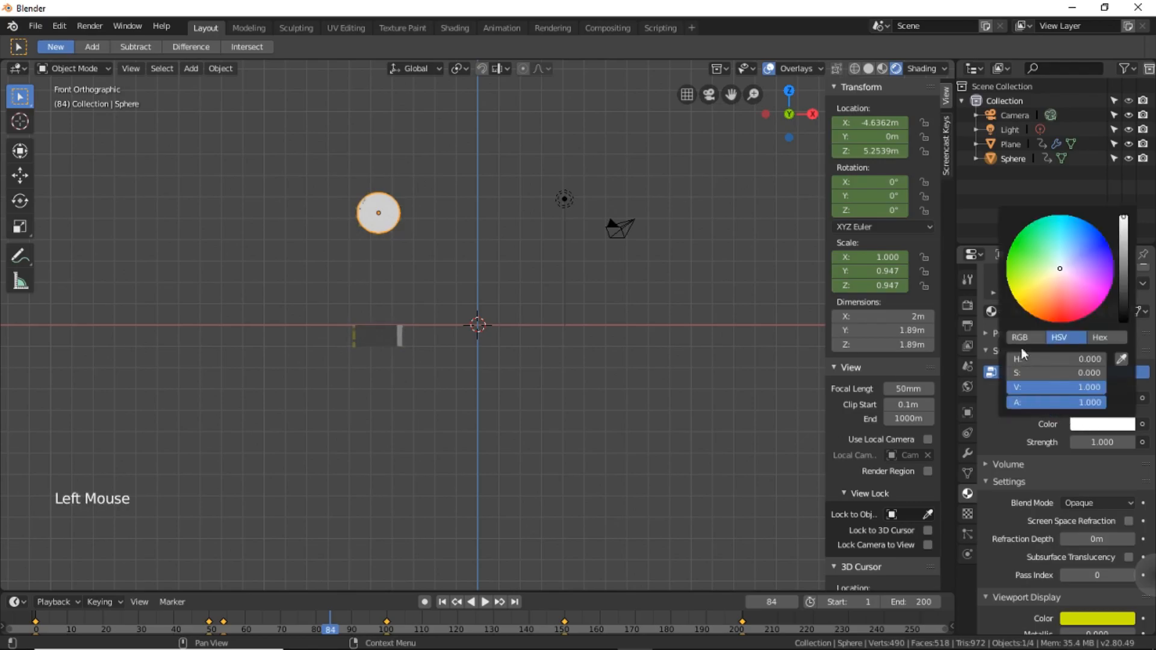
pyautogui.click(1010, 280)
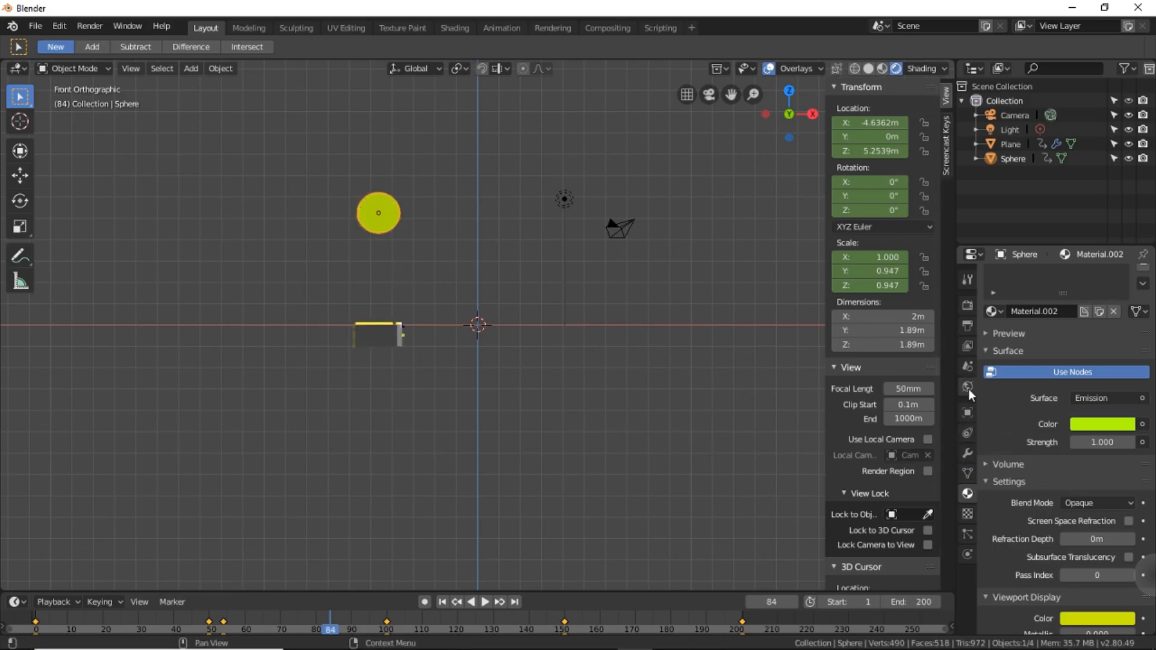
# Enable Subsurface Scattering and Bloom in the Eevee render settings and expand the Bloom options.
pyautogui.click(970, 330)
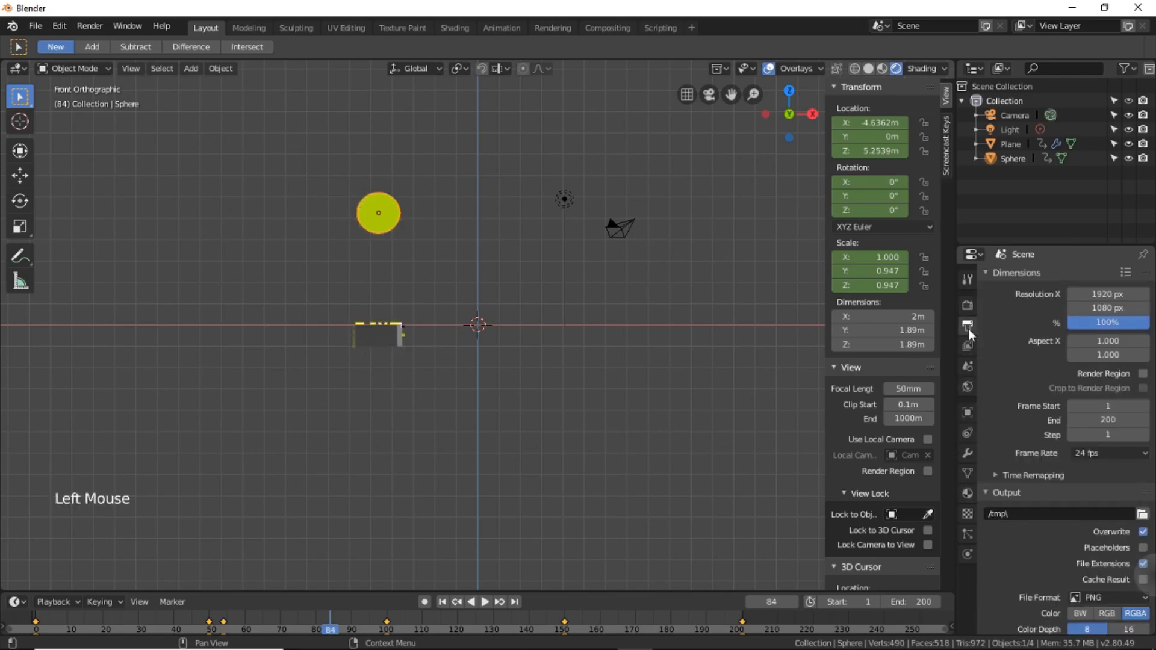
pyautogui.click(969, 312)
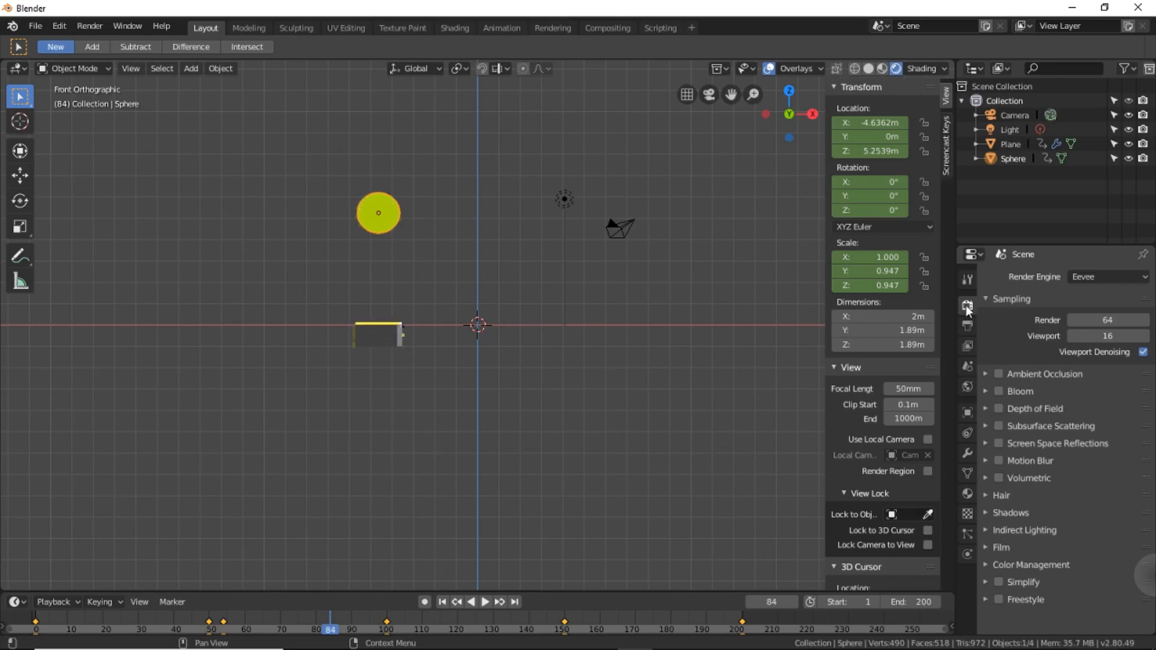
pyautogui.click(1002, 425)
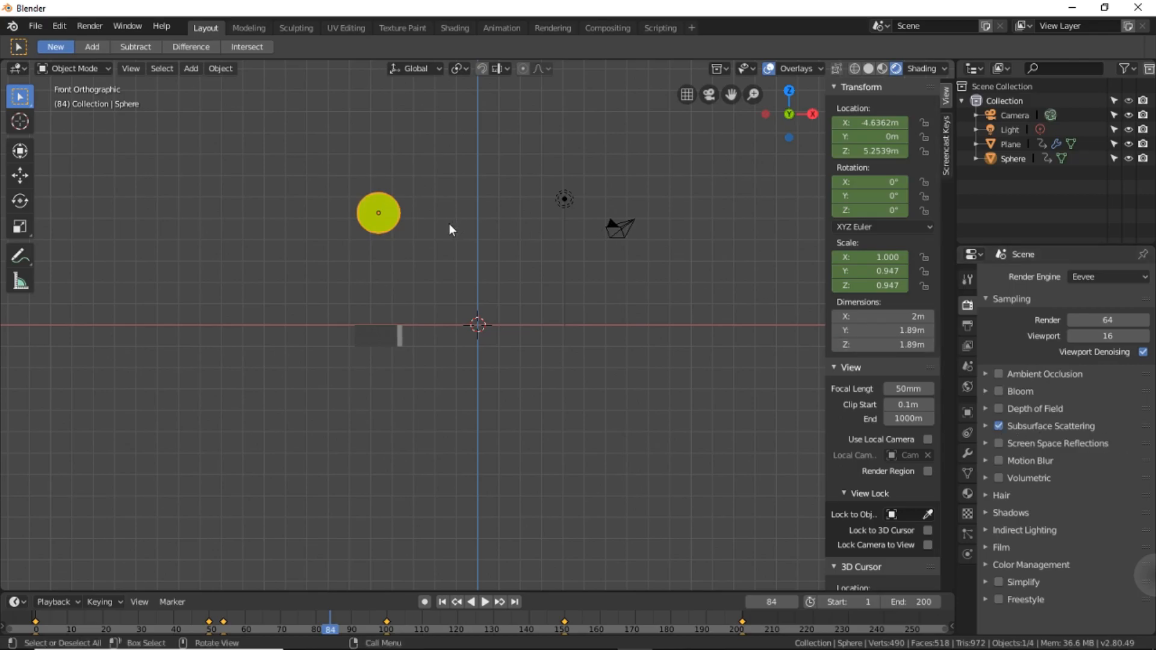
pyautogui.click(998, 392)
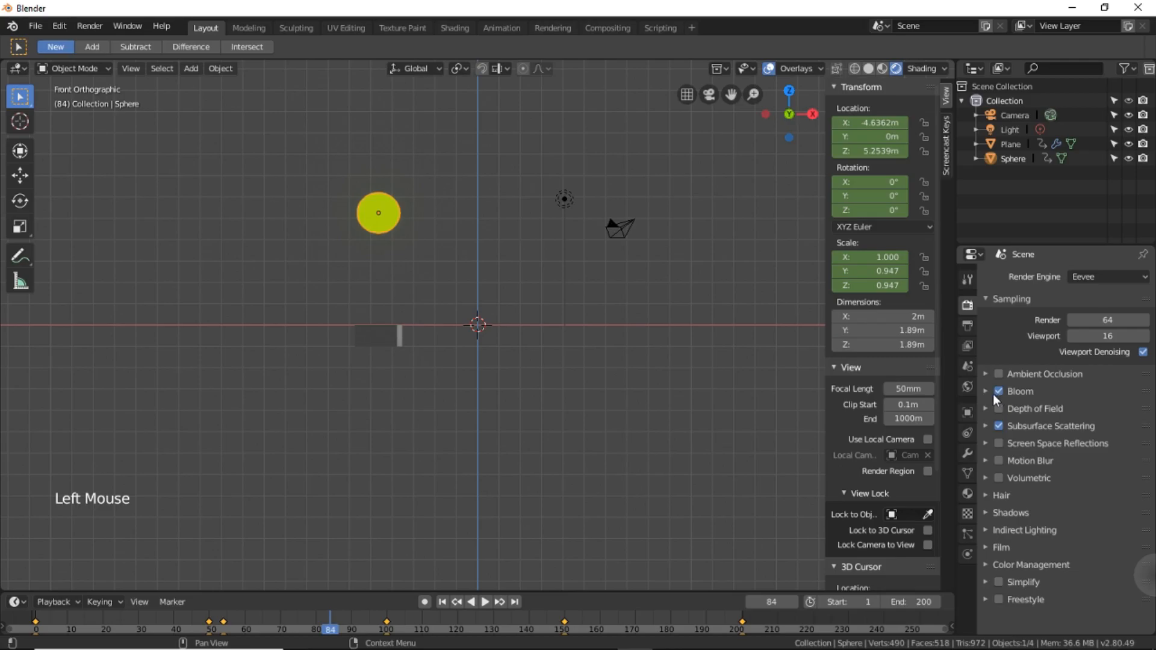
pyautogui.click(986, 391)
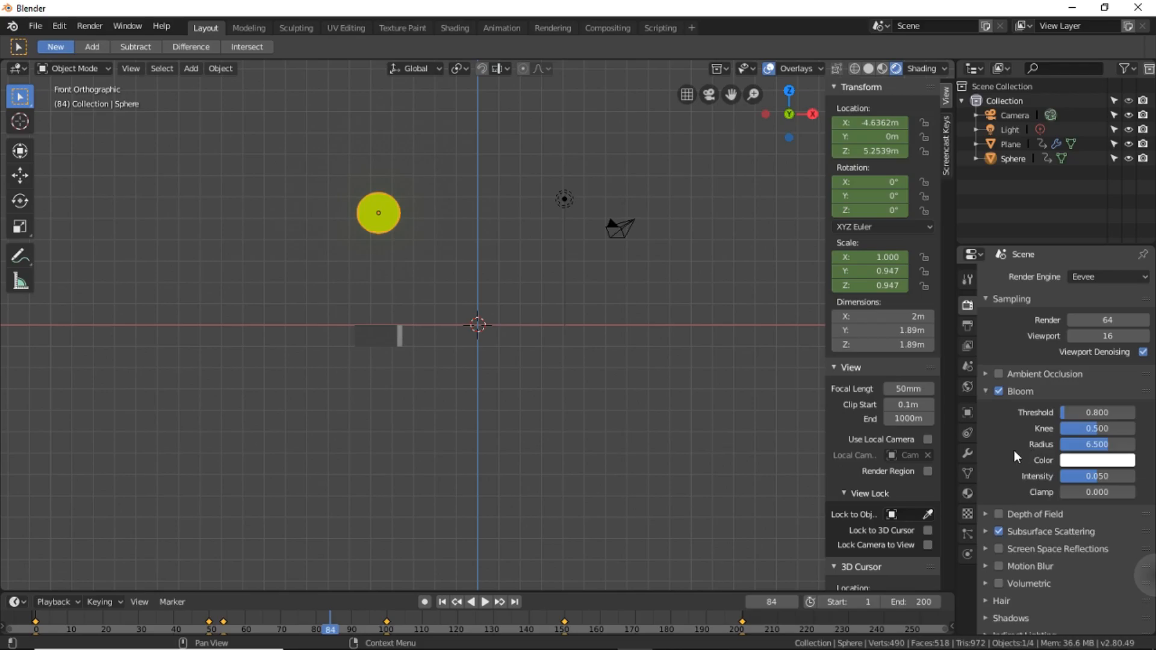
# Set the emission strength of the sphere's material to 5.
pyautogui.click(968, 493)
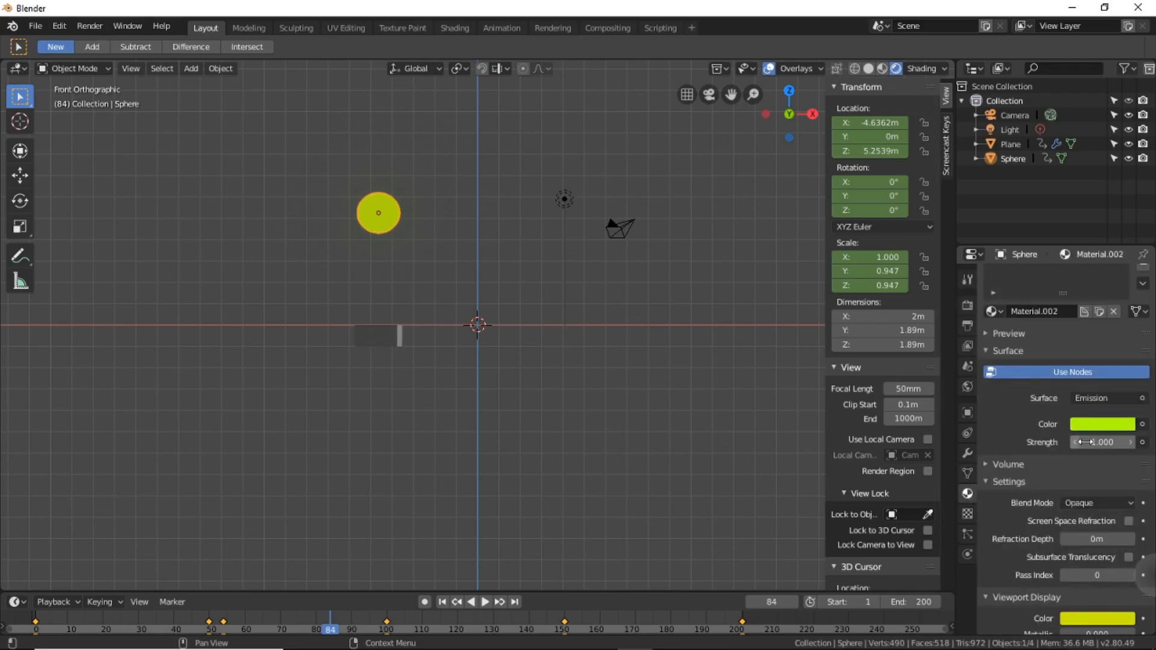
pyautogui.click(1085, 442)
pyautogui.write('5')
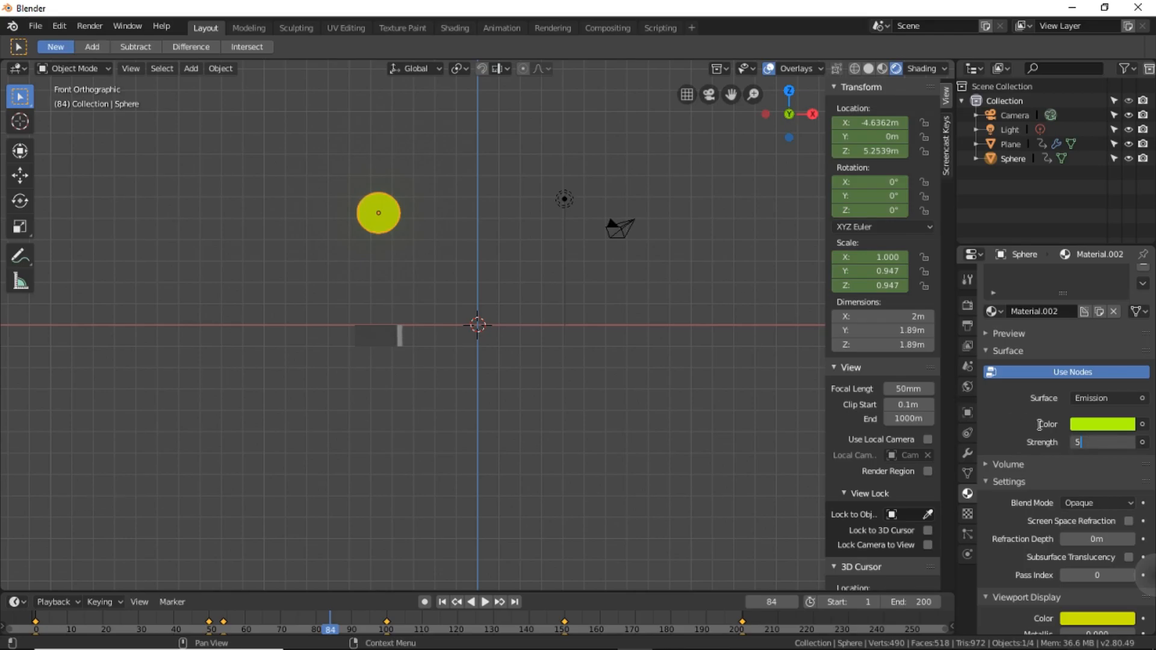
pyautogui.press('Return')
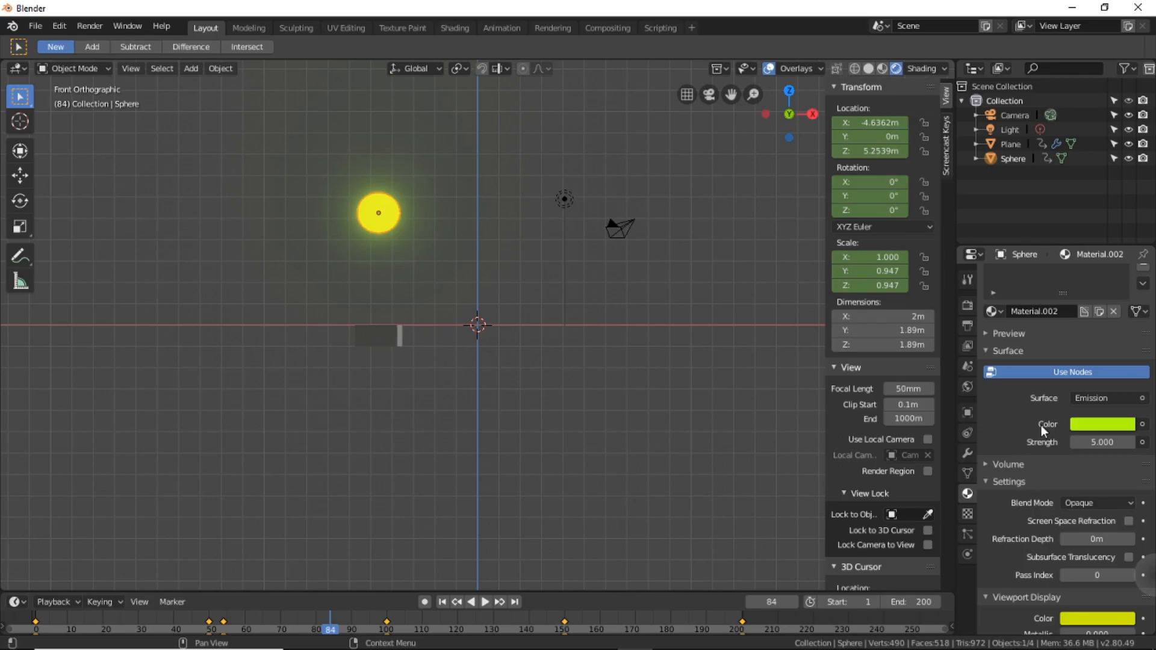
# Give the block below the sphere an Emission surface in red with a strength of 5.
pyautogui.click(377, 339)
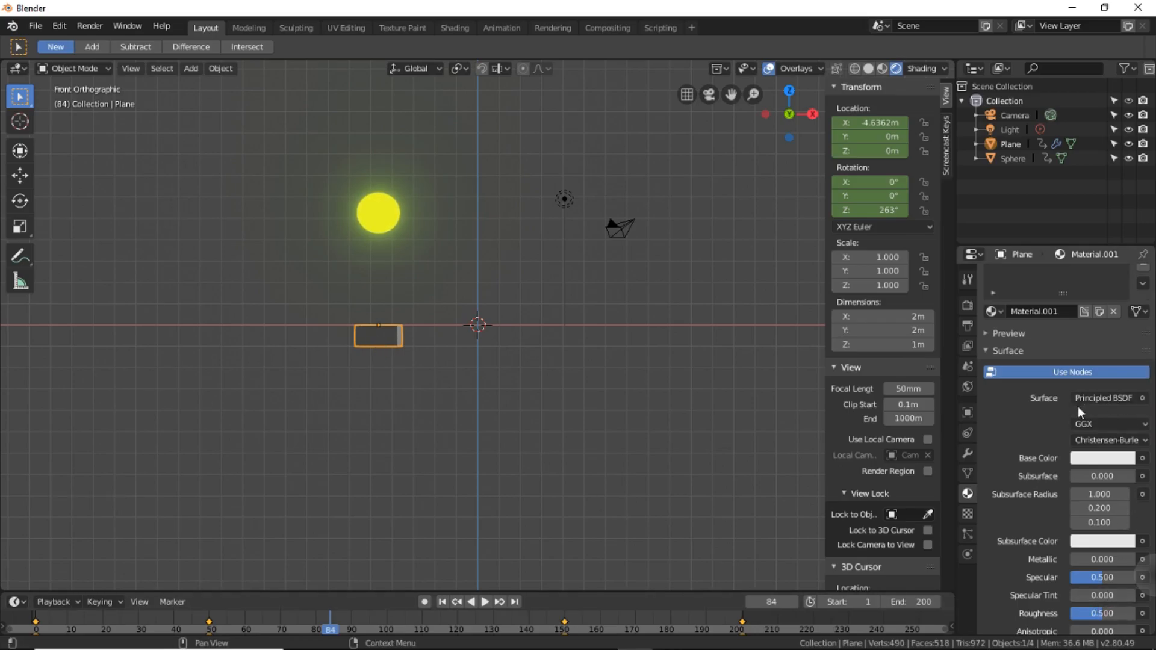
pyautogui.click(1093, 401)
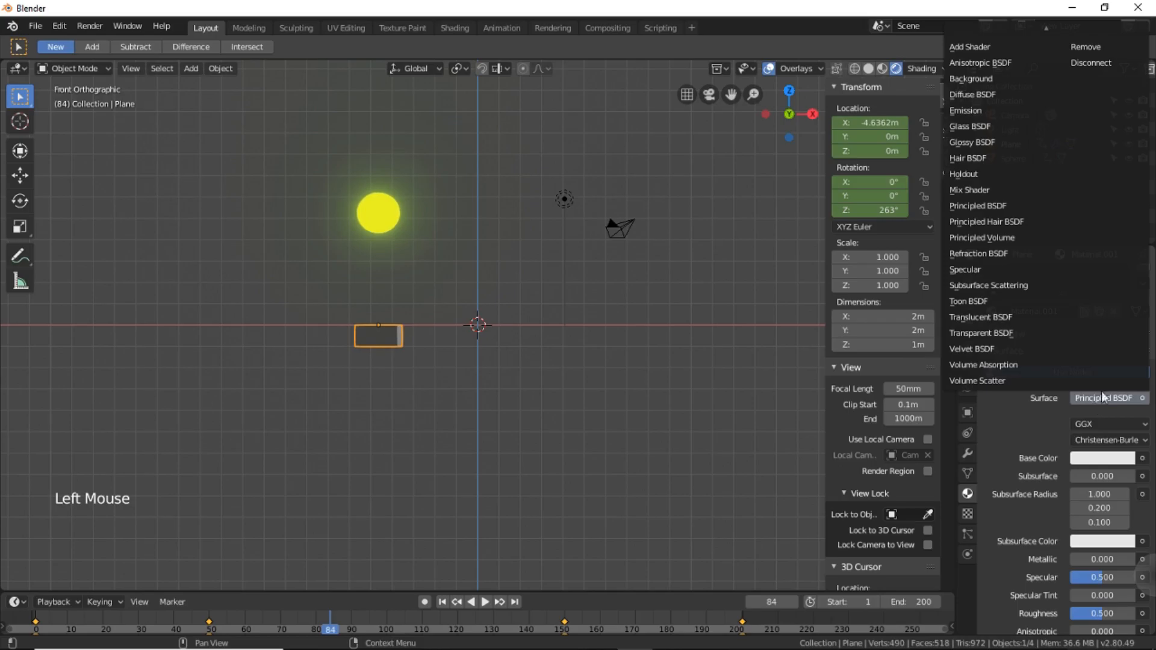
pyautogui.click(987, 110)
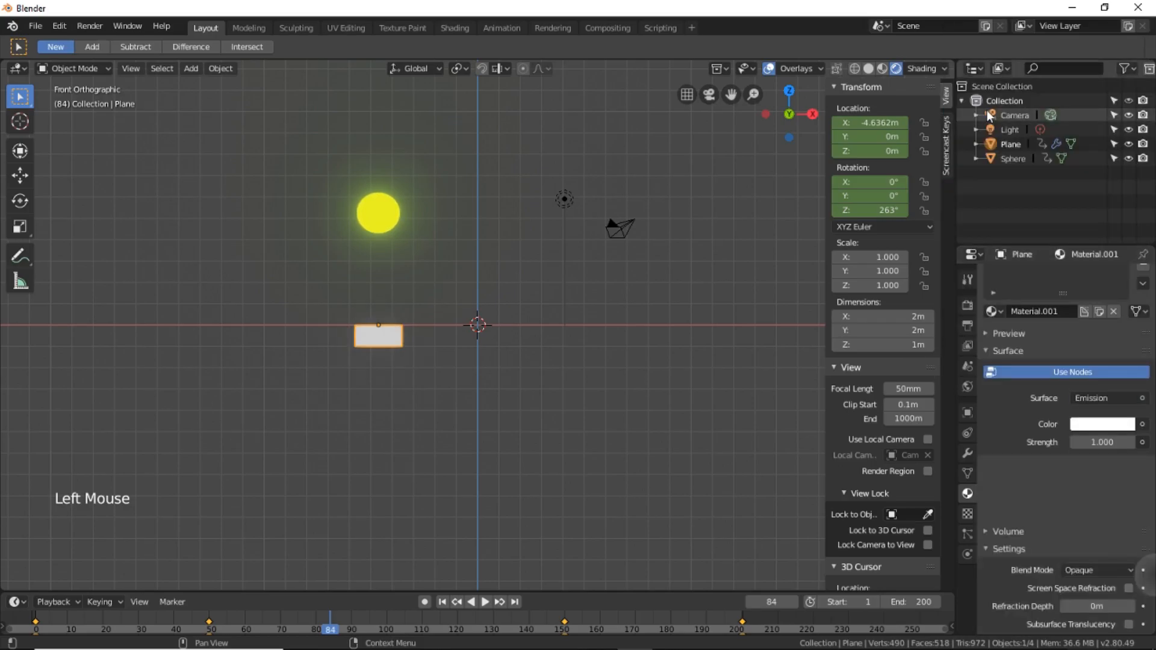
pyautogui.click(1089, 425)
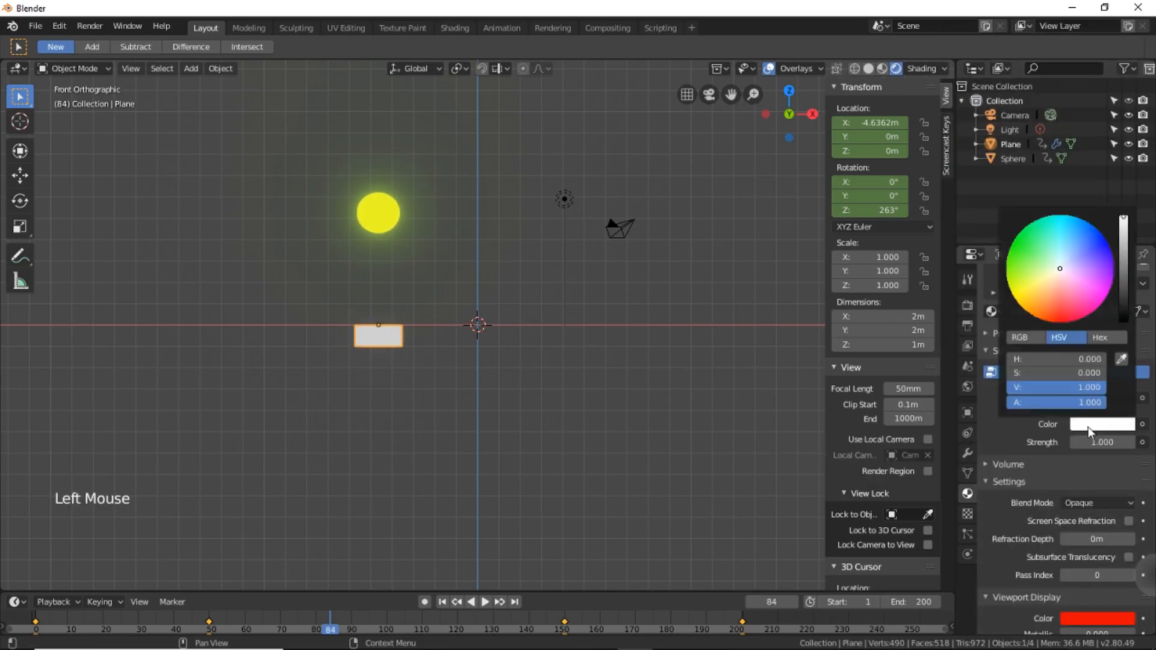
pyautogui.click(1066, 322)
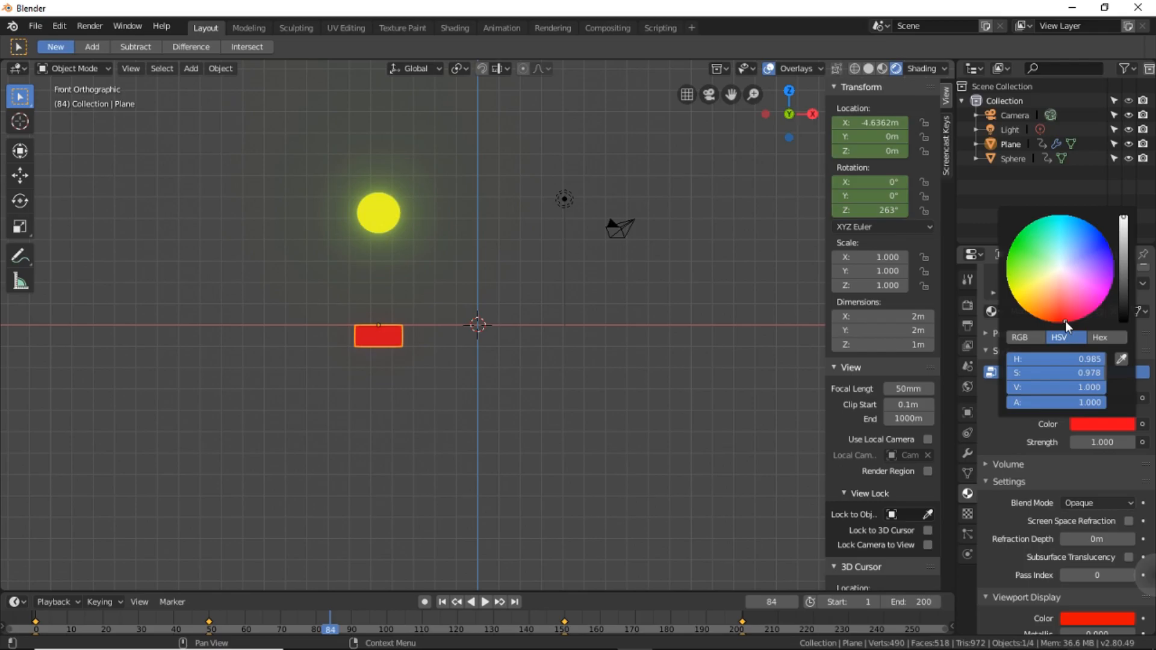
pyautogui.click(1093, 442)
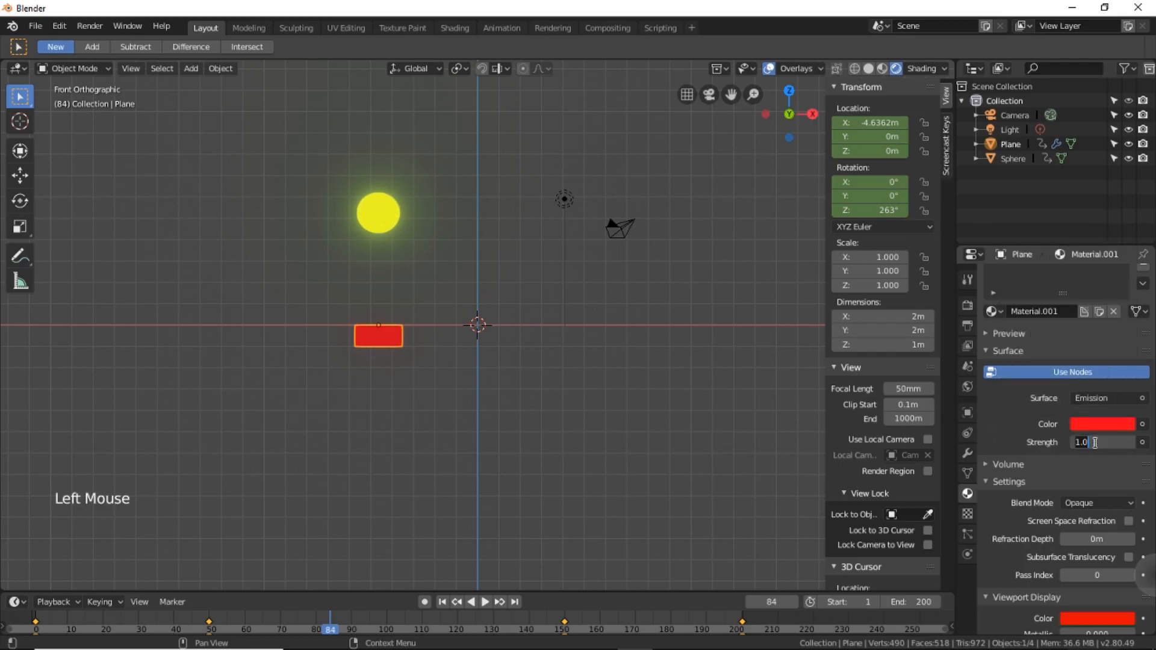
pyautogui.write('5')
pyautogui.press('Return')
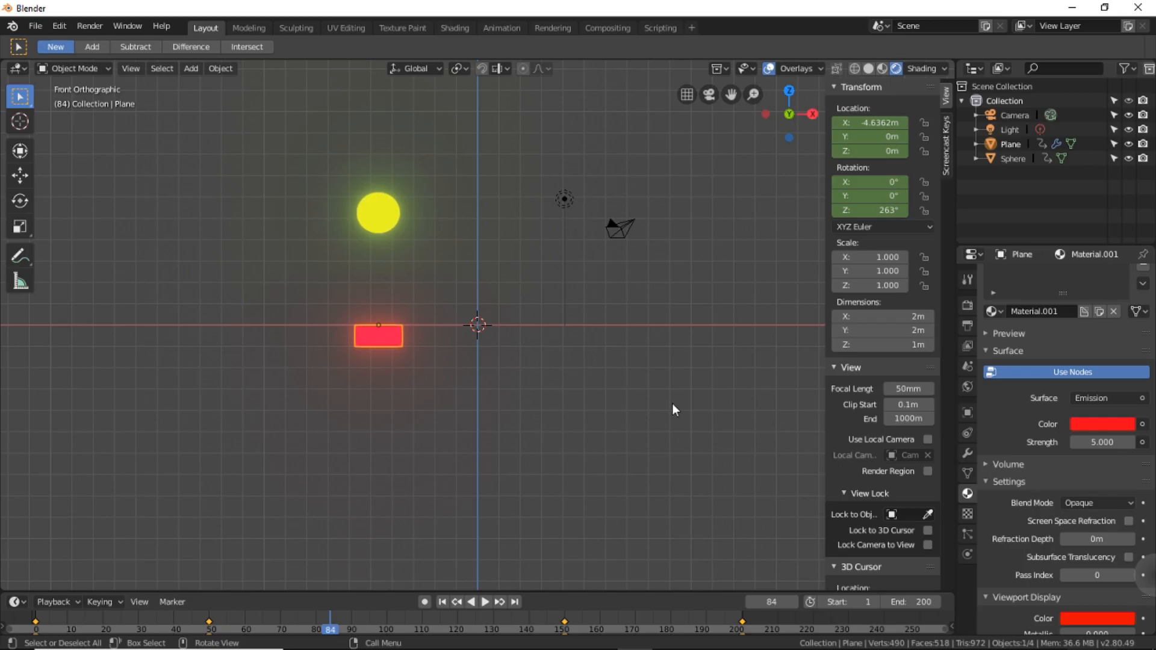
# Save the project in the Videos folder, overwriting the existing ballbouncing.blend file.
pyautogui.click(41, 27)
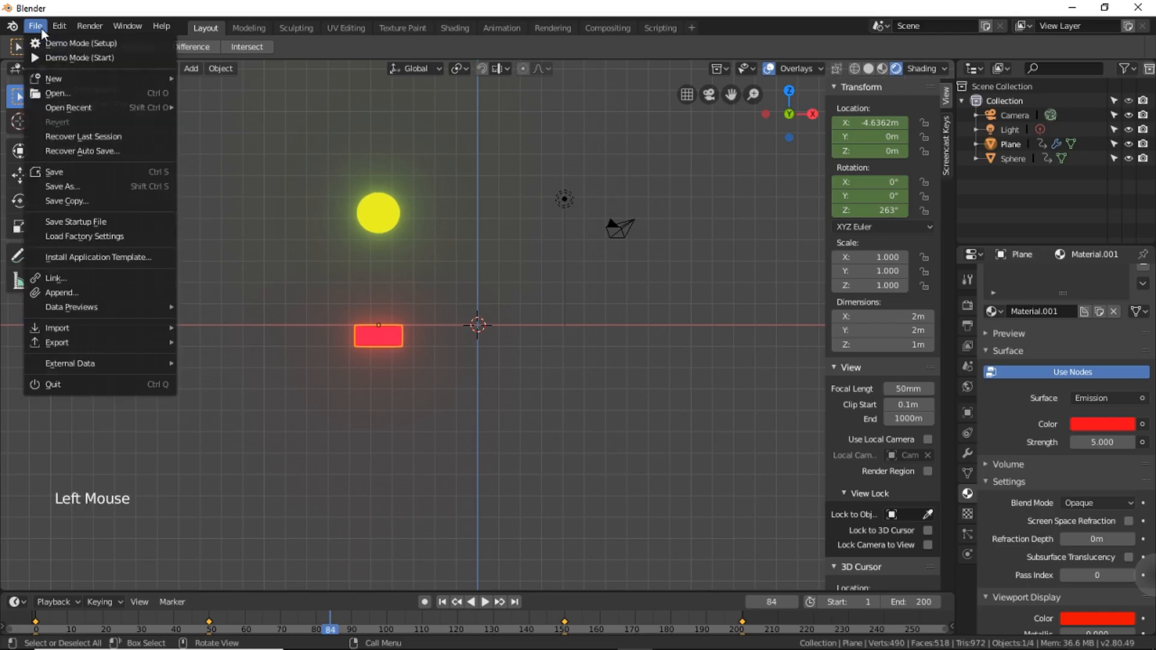
pyautogui.moveTo(52, 108)
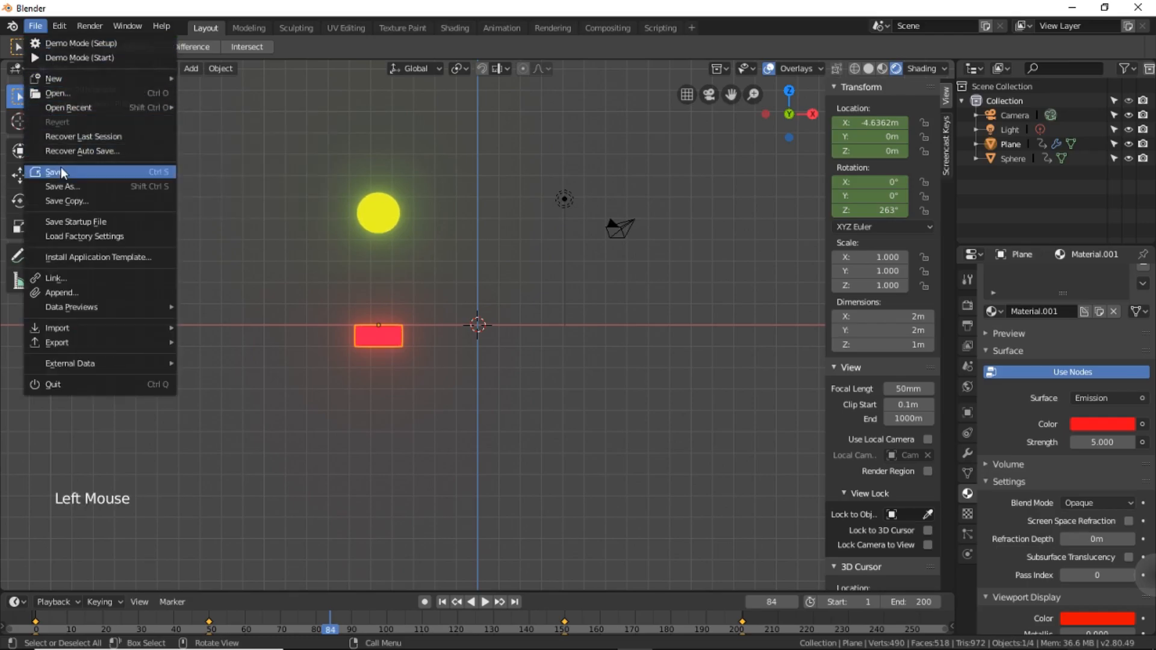
pyautogui.click(60, 169)
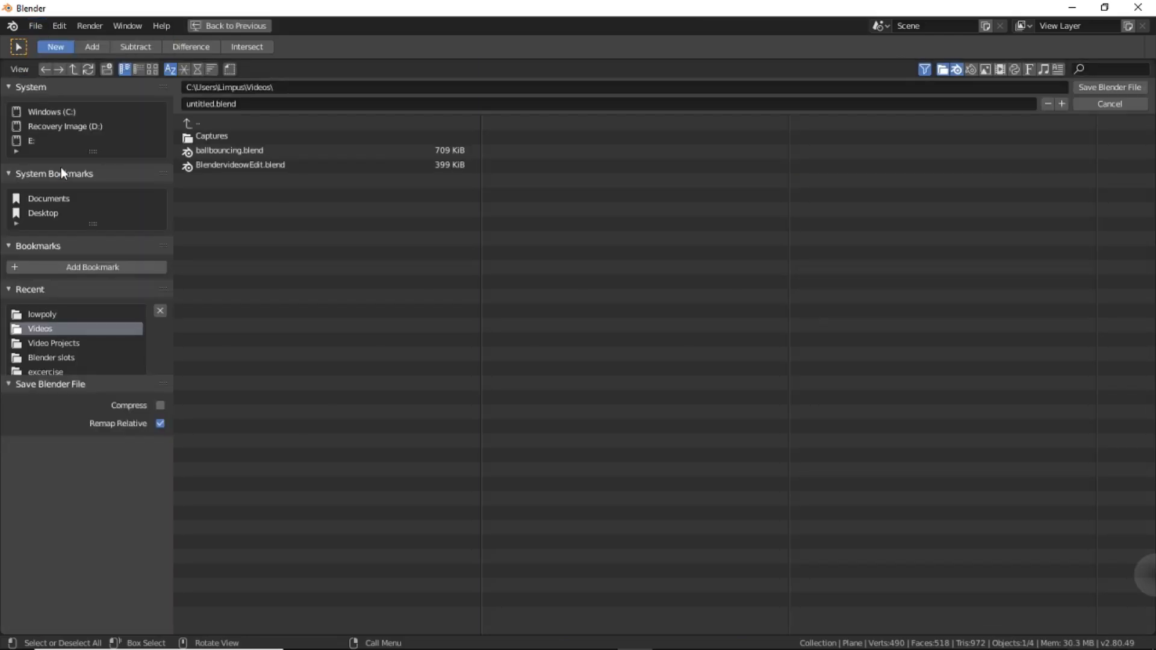
pyautogui.click(236, 153)
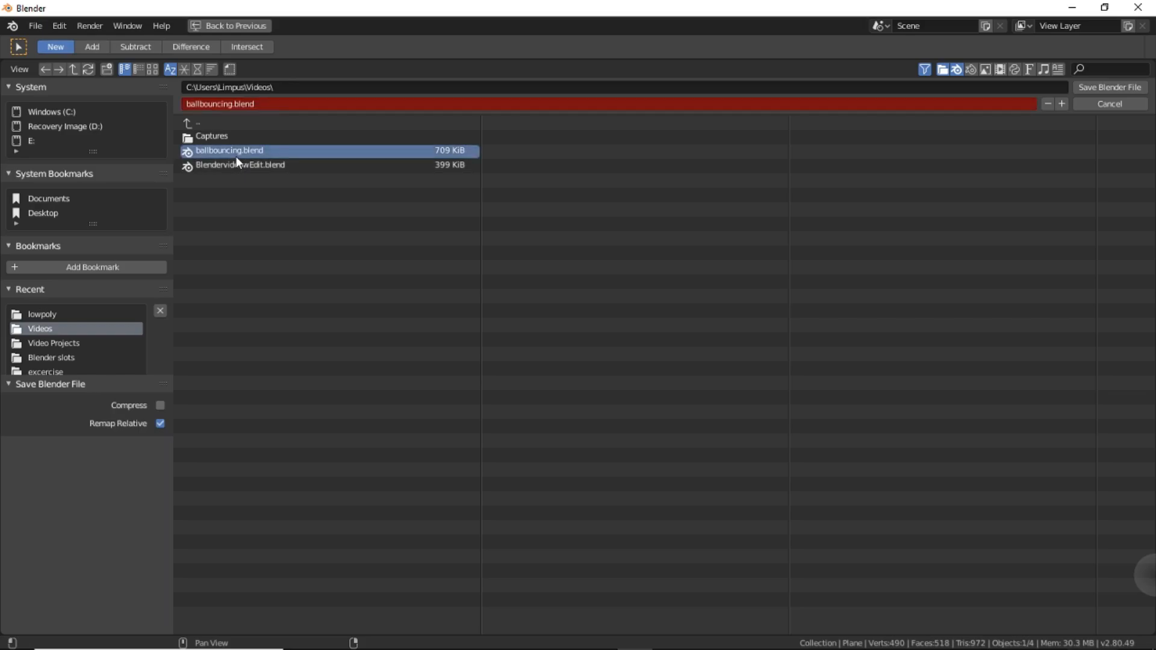
pyautogui.click(1093, 86)
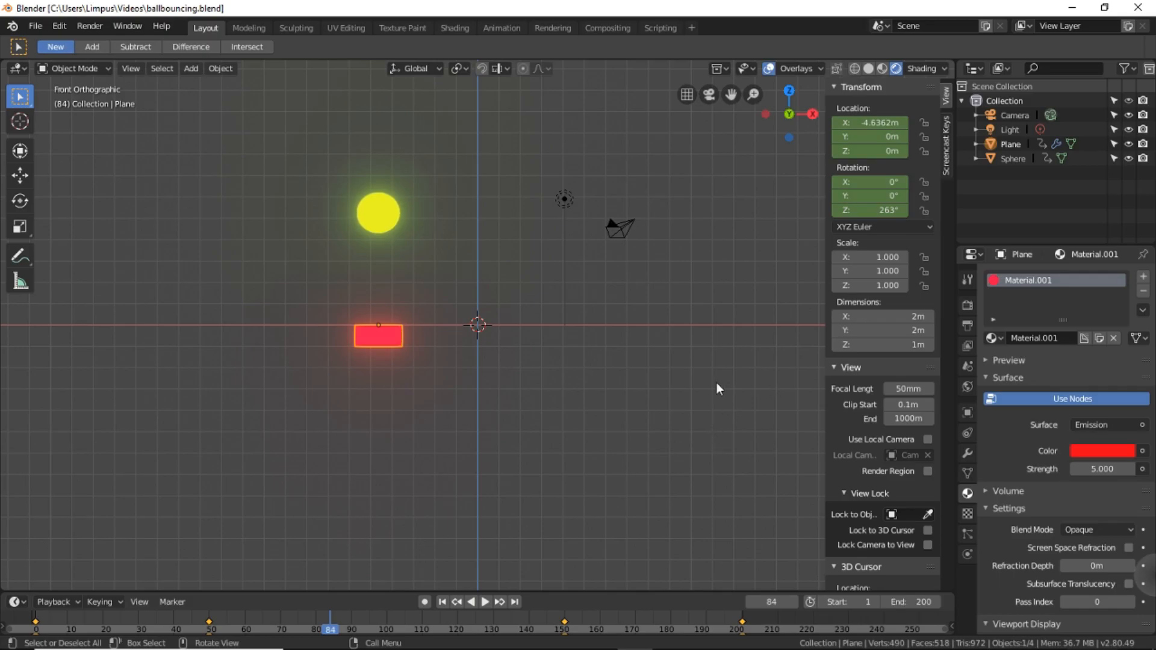
# Look through the camera, lock it to the view, and reframe it farther back and lower so the sphere and block both fit.
pyautogui.press('KP_0')
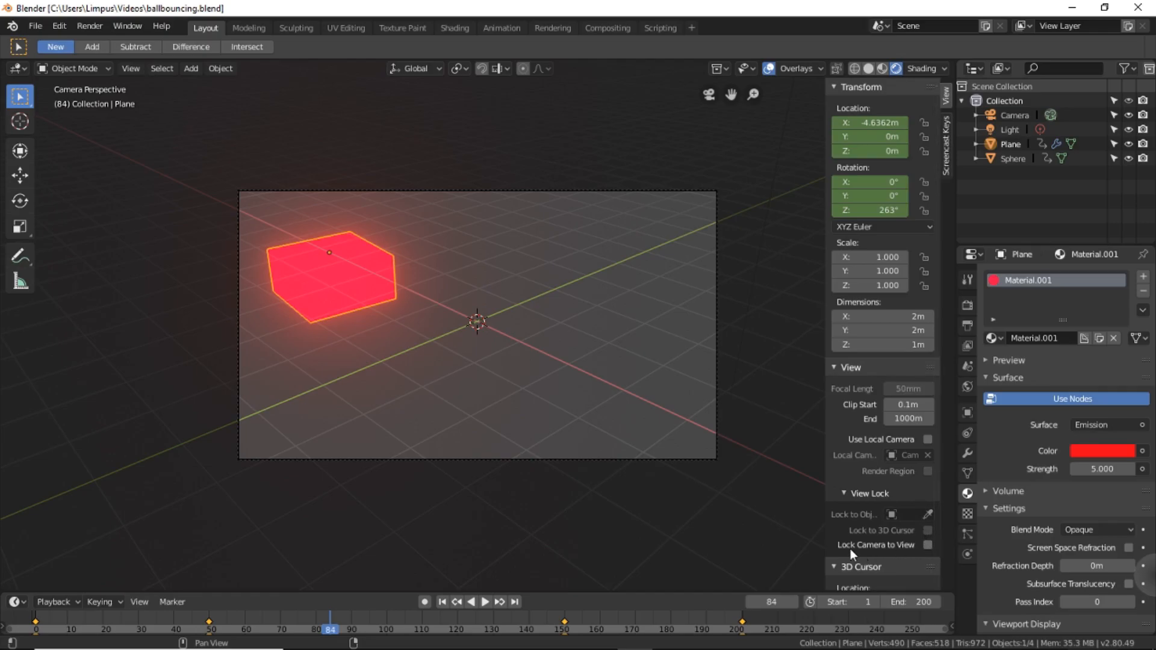
pyautogui.click(927, 544)
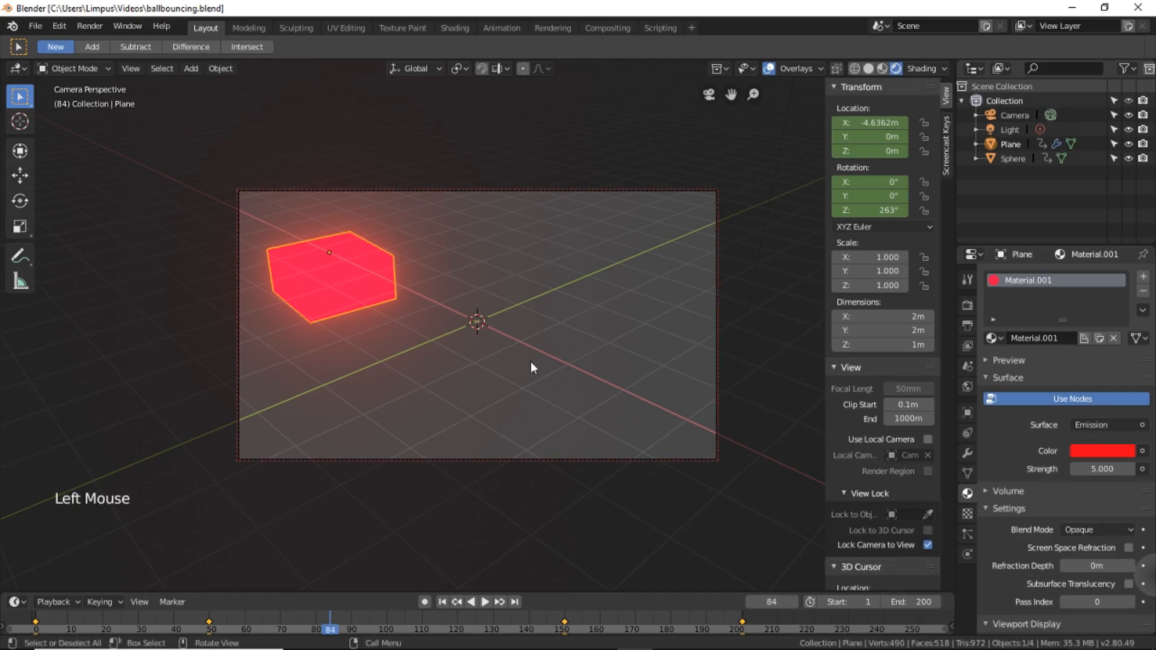
pyautogui.scroll(-6, 531, 363)
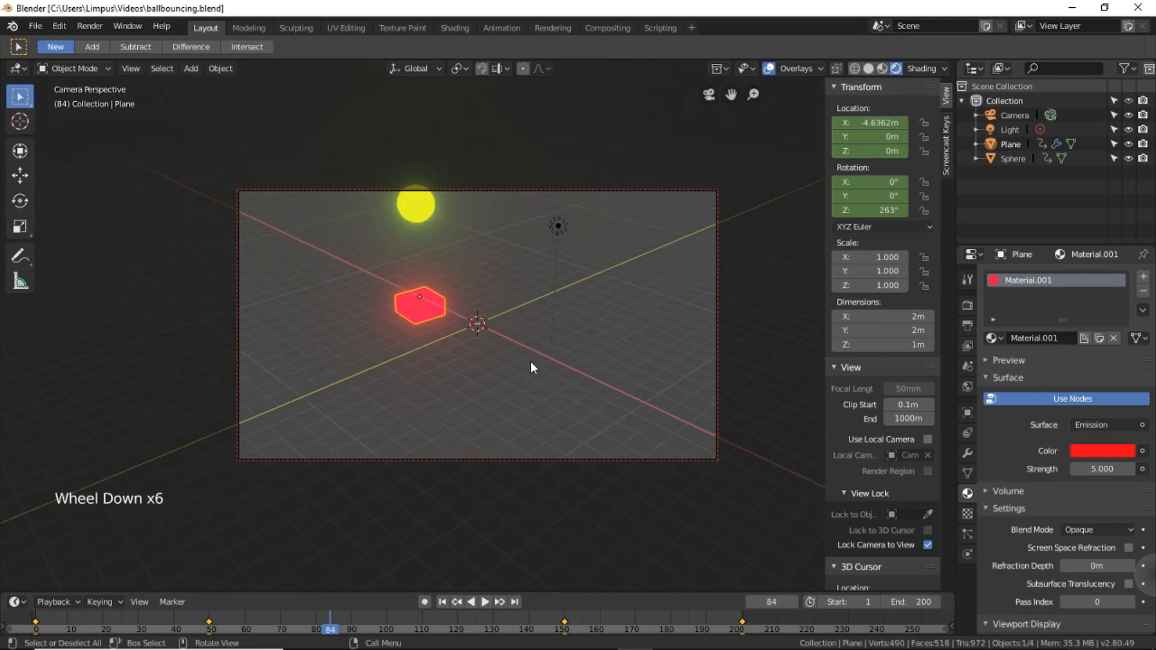
pyautogui.moveTo(531, 363); pyautogui.dragTo(613, 330, button='middle')
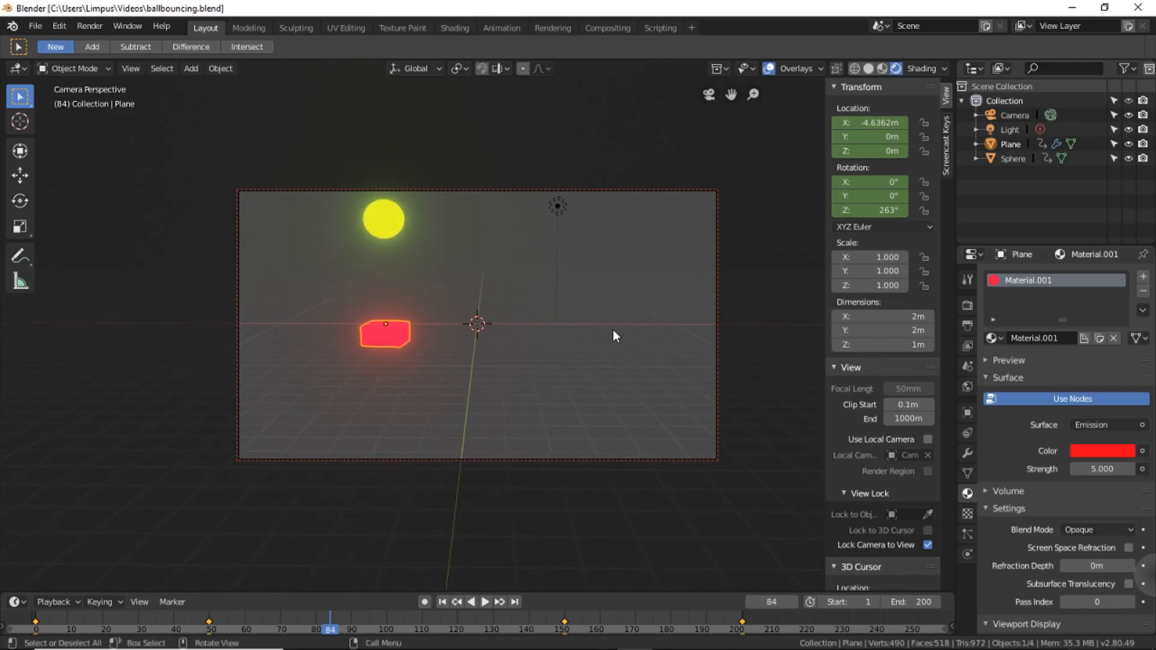
# Play the animation and pull the camera slightly farther back so the sphere and block stay in frame.
pyautogui.click(484, 604)
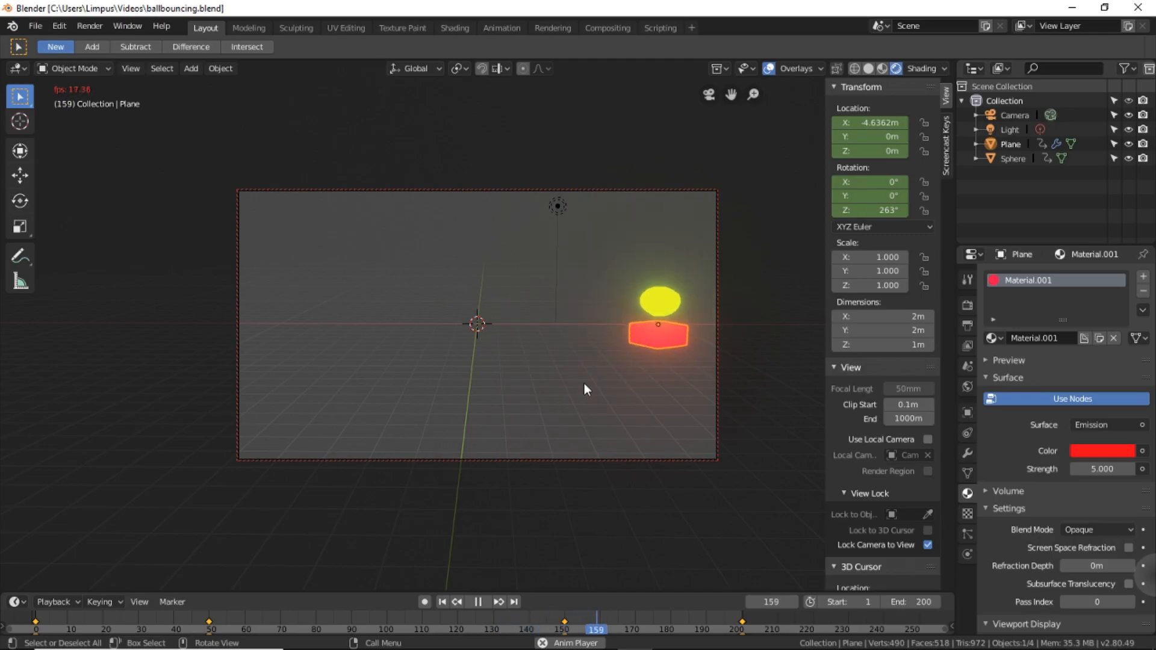
pyautogui.scroll(-2, 585, 383)
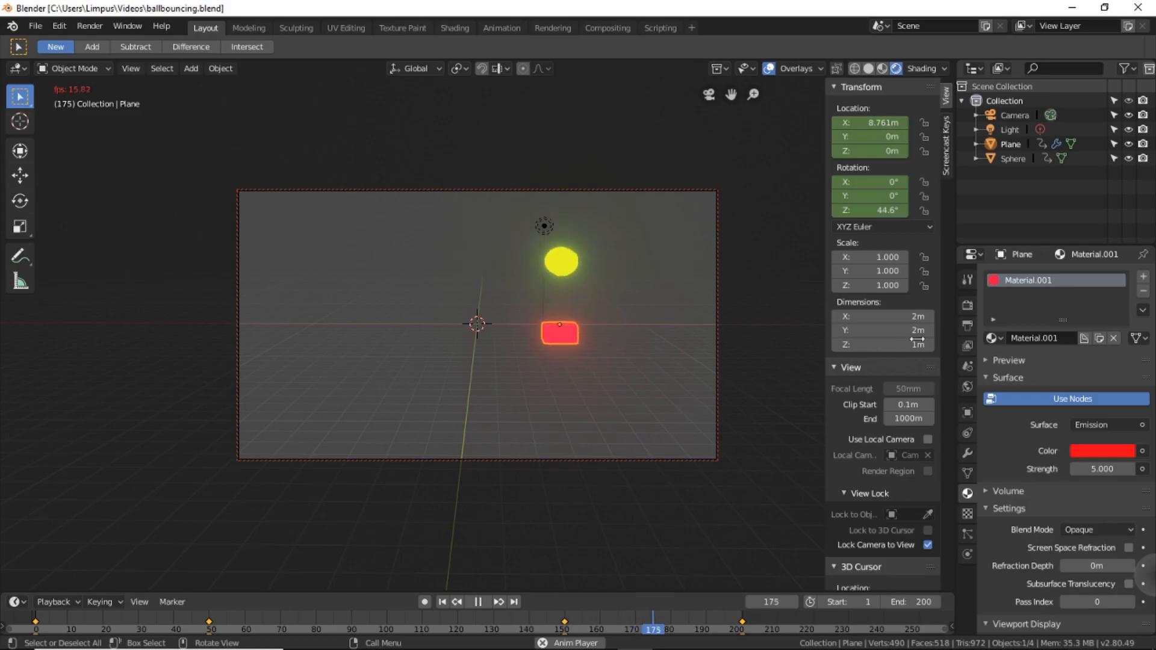
# Darken the world background color to a near-black grey.
pyautogui.click(967, 387)
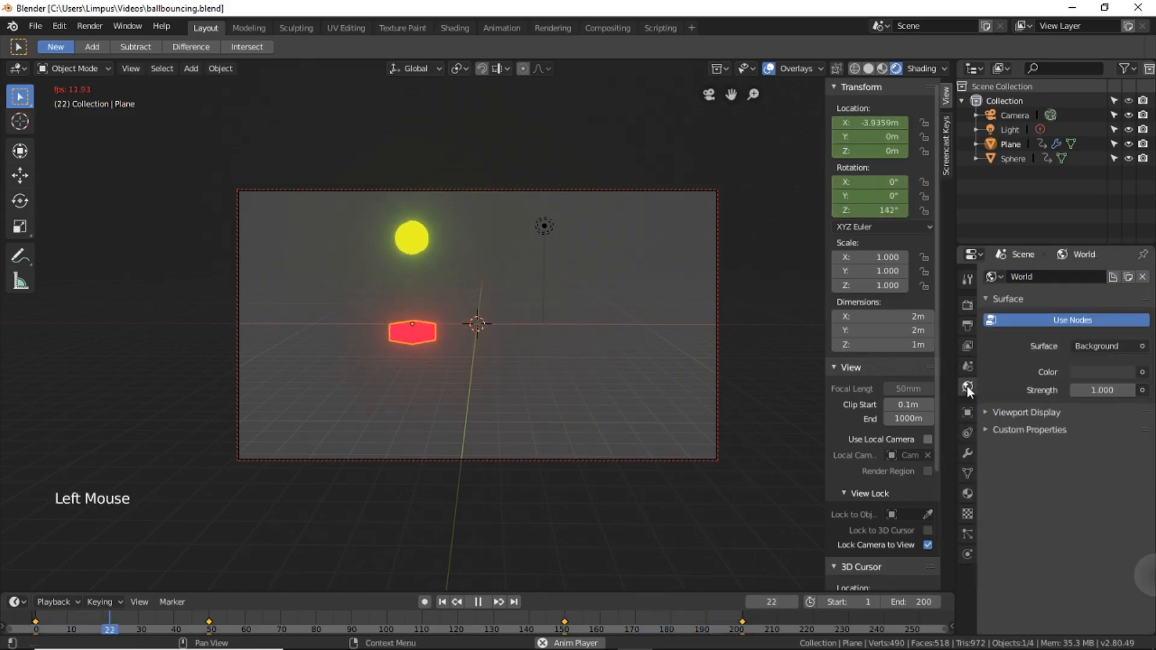
pyautogui.click(1084, 370)
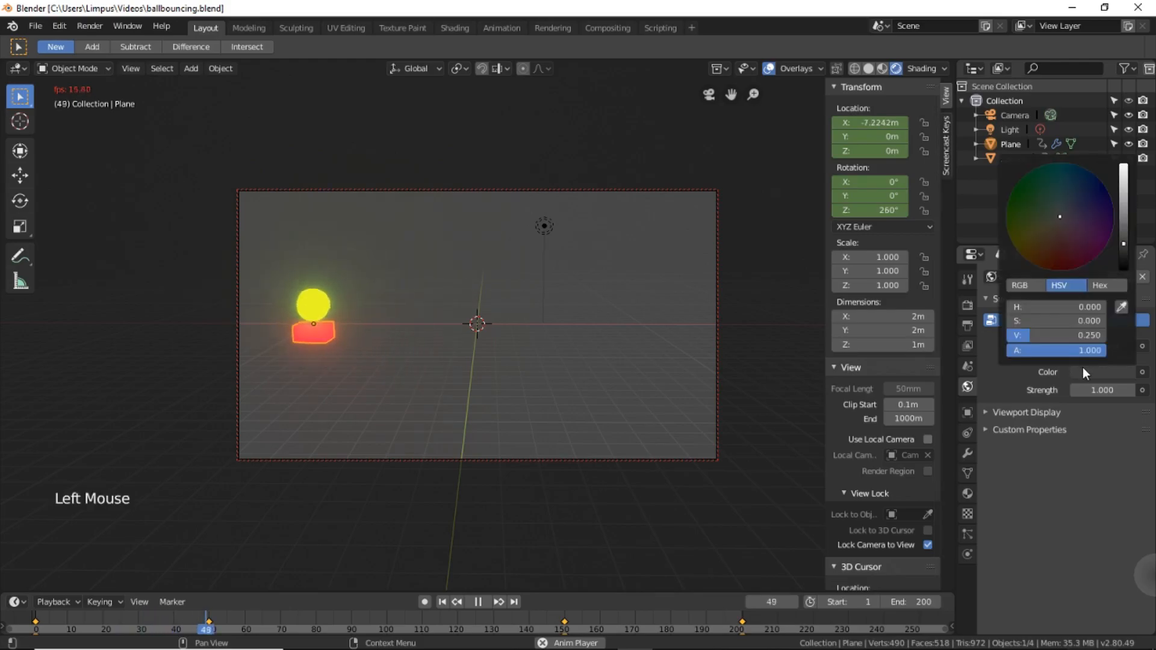
pyautogui.moveTo(1124, 243); pyautogui.dragTo(1124, 261)
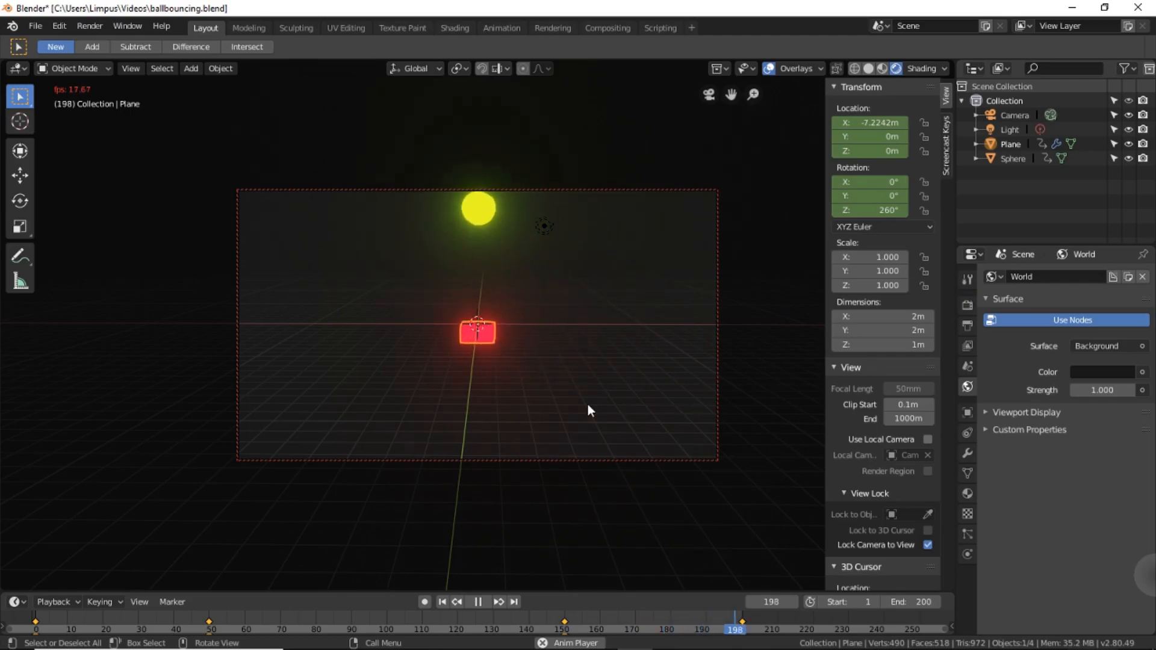
# Render a still image of the current frame to check the glow, and close the render result.
pyautogui.click(90, 27)
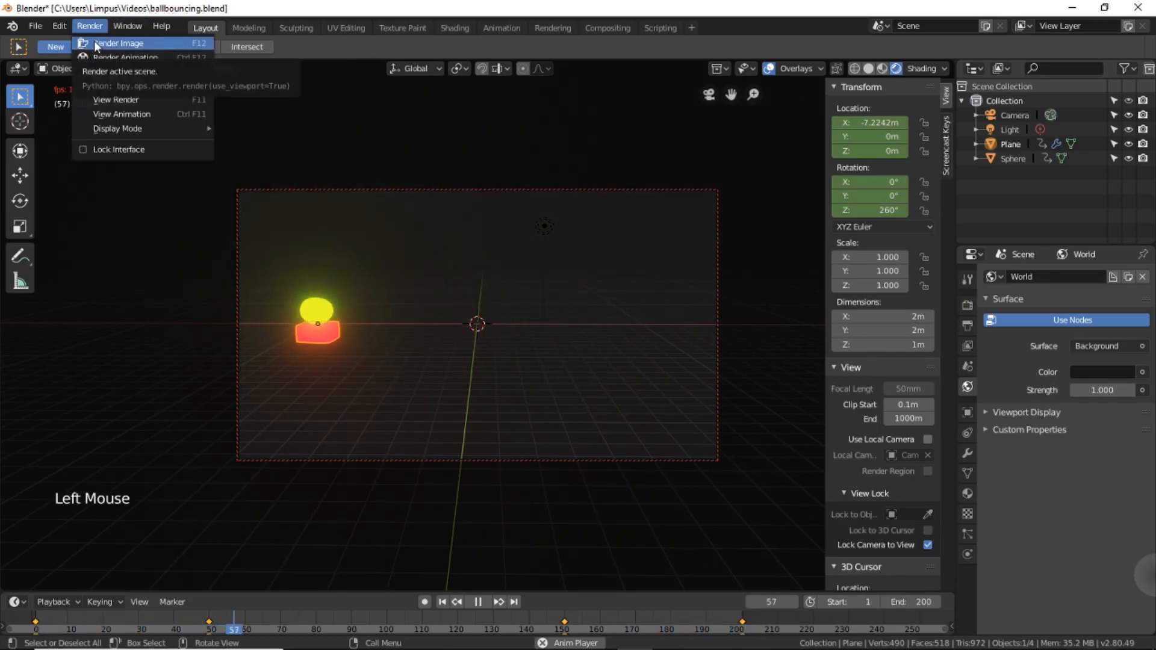
pyautogui.click(94, 42)
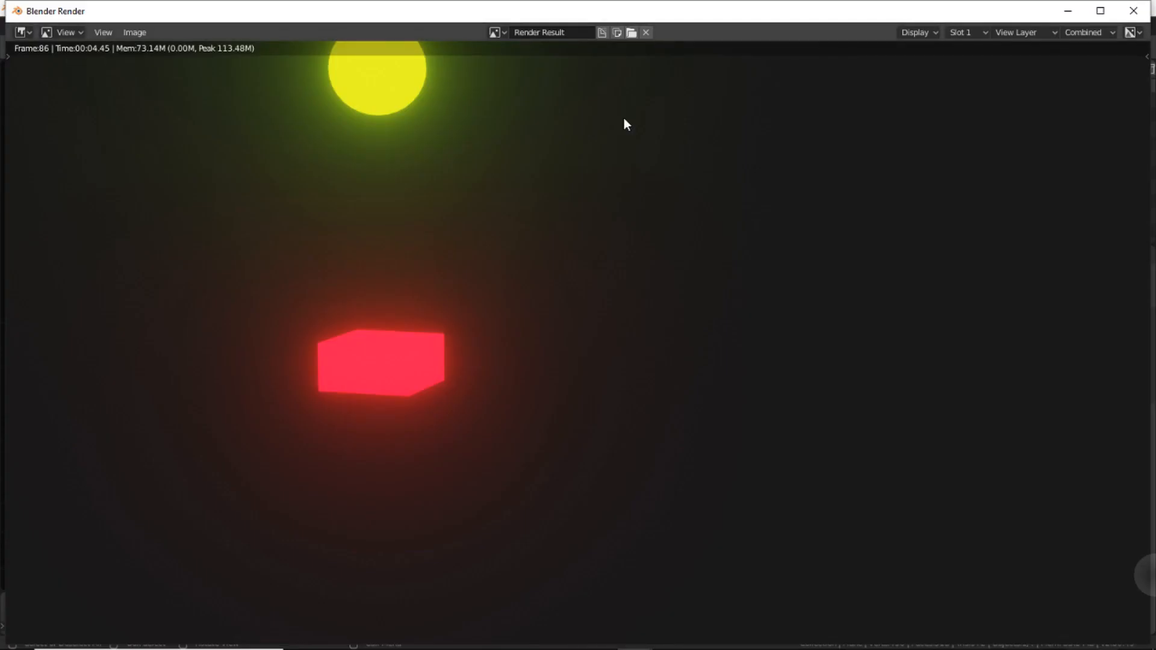
pyautogui.click(1136, 12)
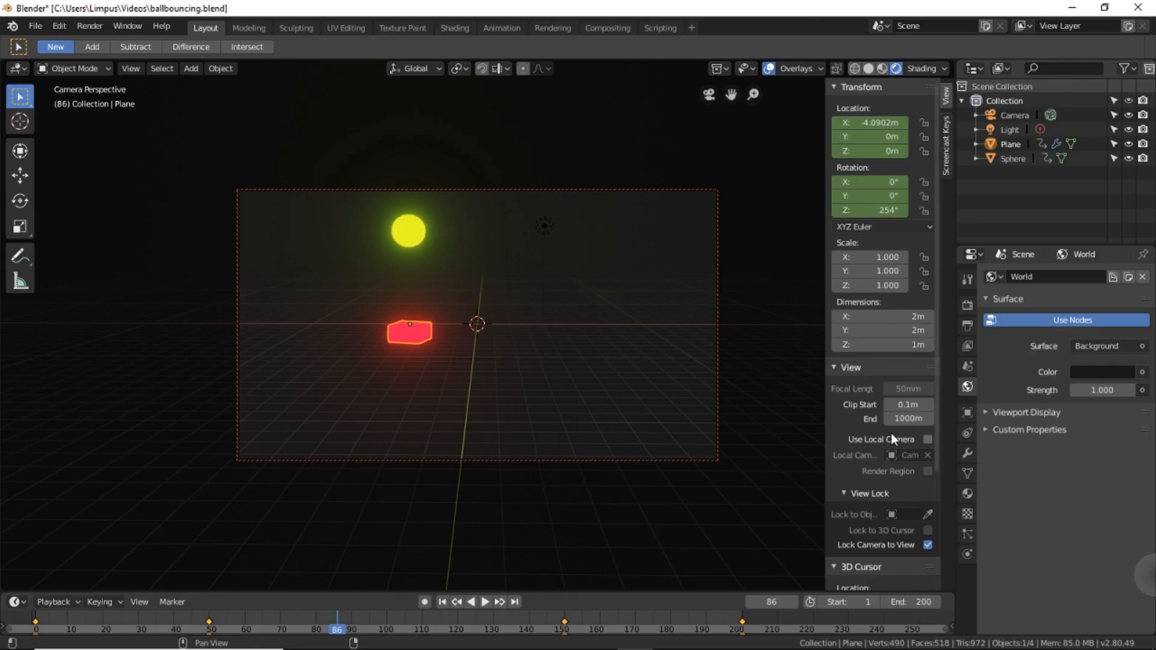
# Set the render output path to the lowpoly folder with the file name ballbouncing.
pyautogui.click(968, 305)
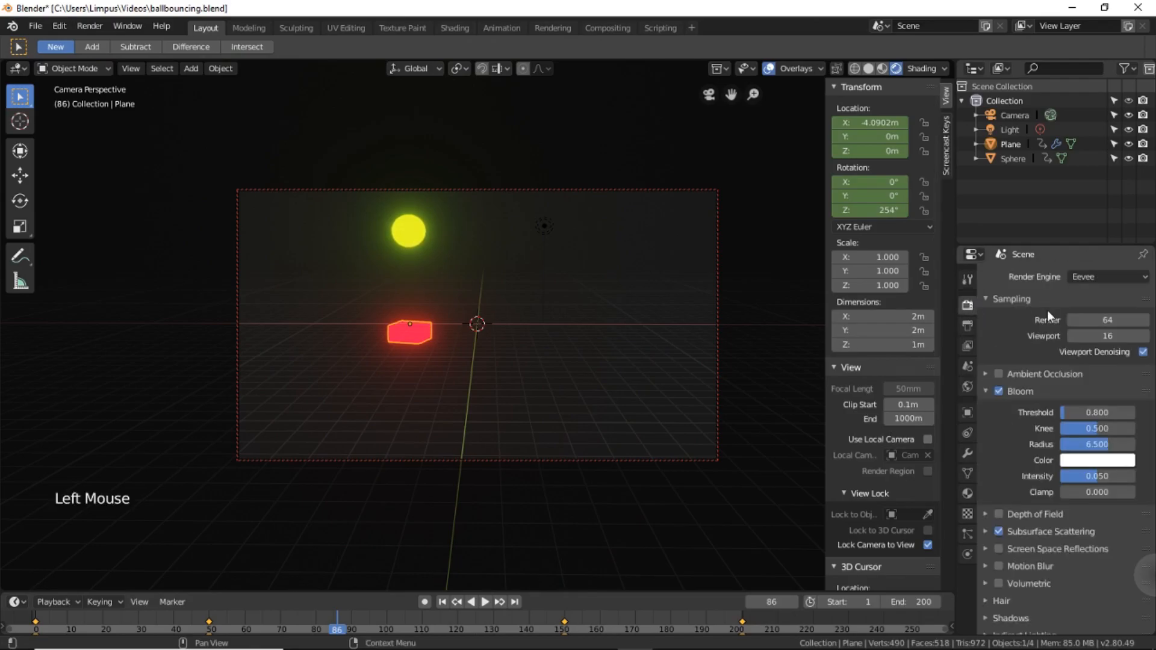
pyautogui.click(967, 325)
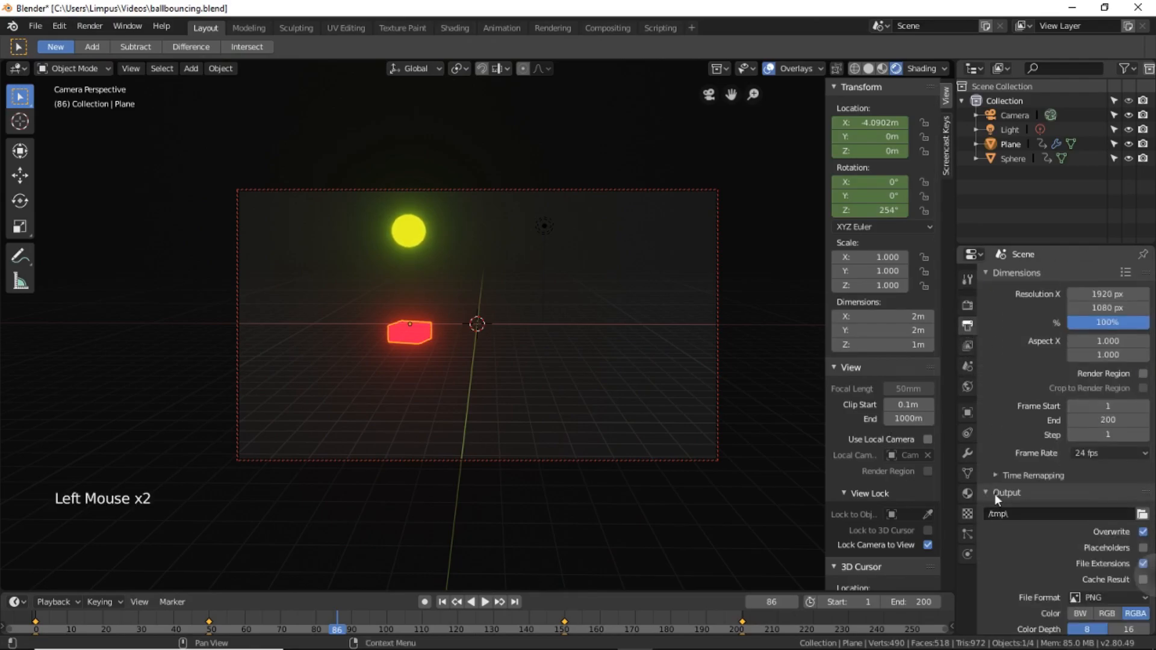
pyautogui.click(1142, 514)
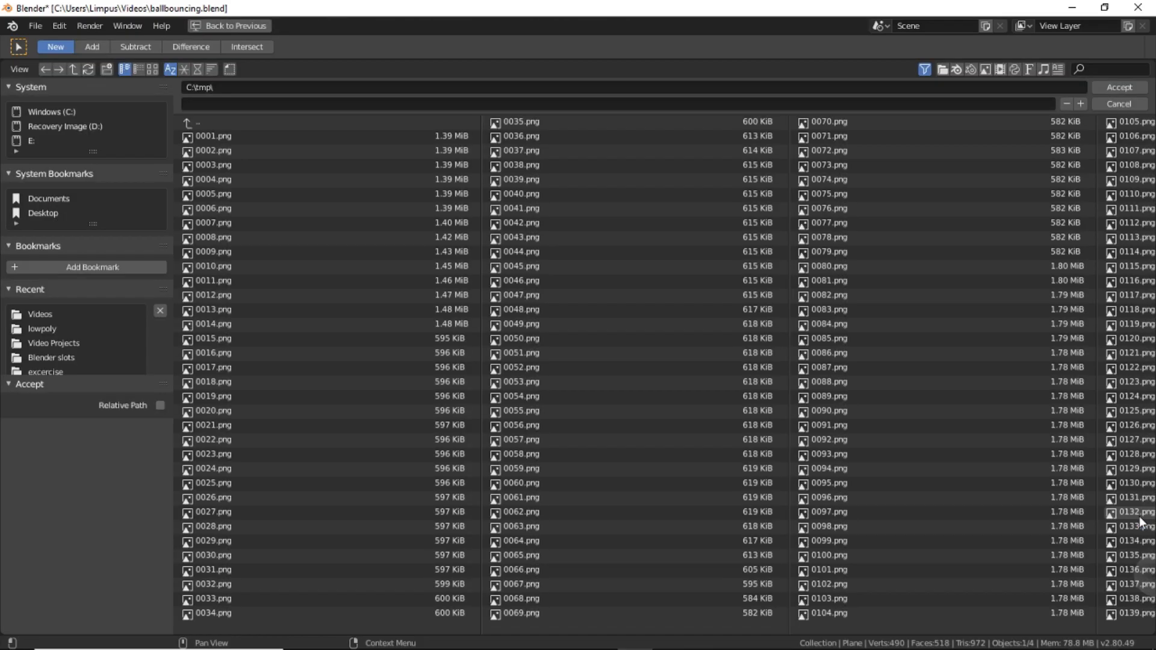
pyautogui.click(49, 331)
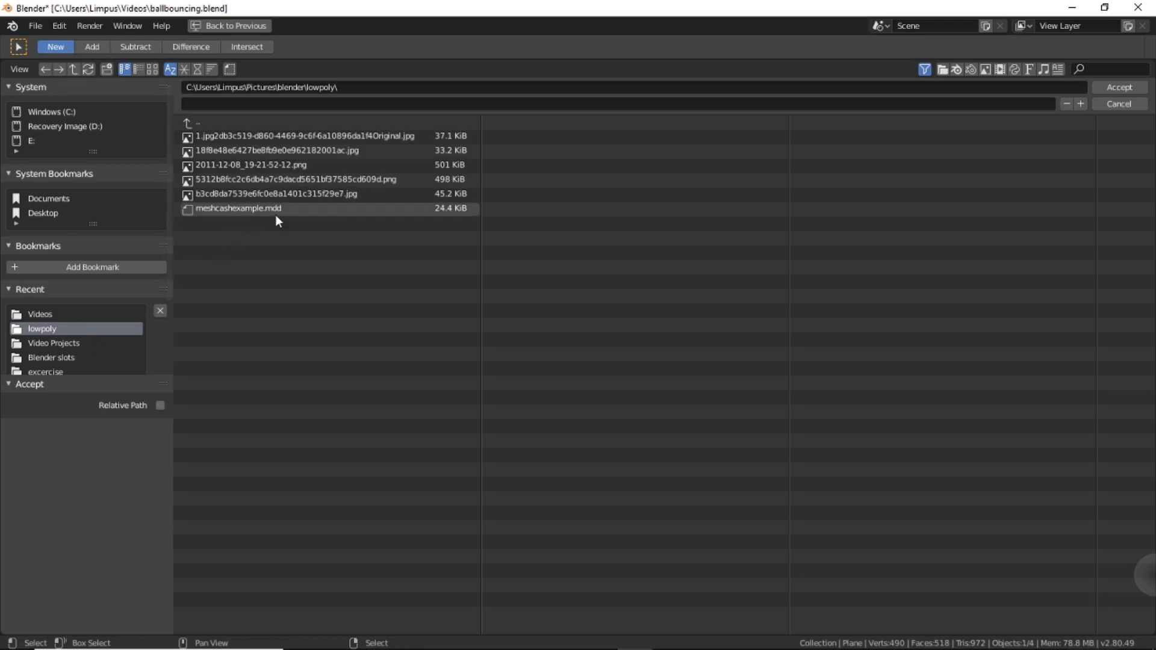
pyautogui.click(376, 104)
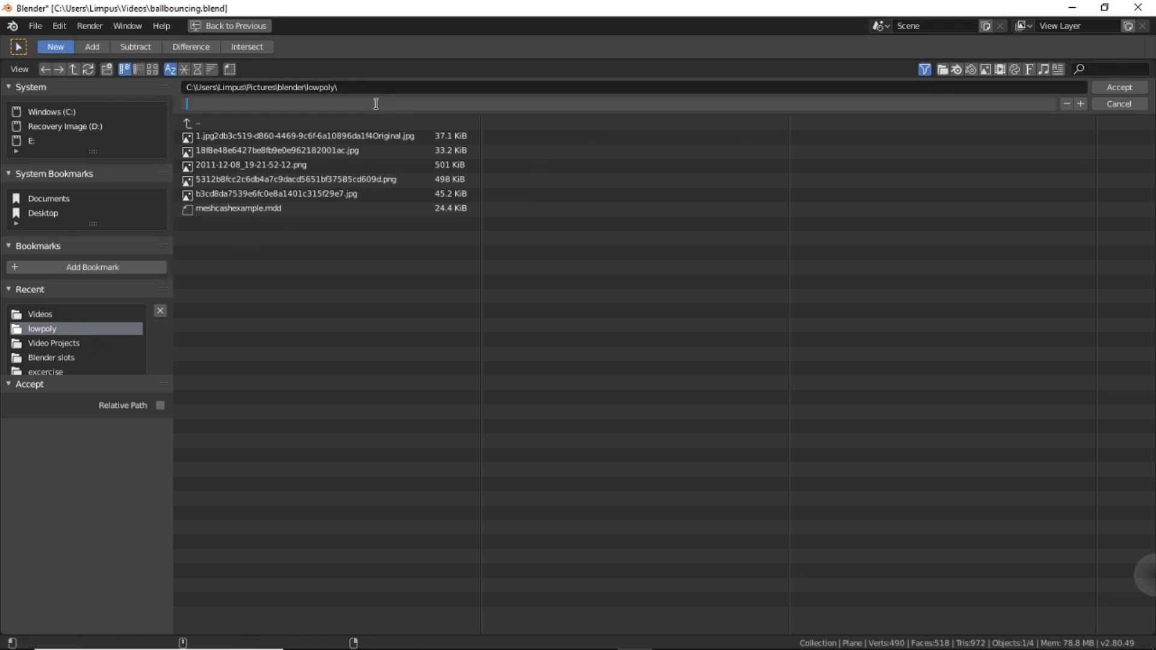
pyautogui.write('ballbouncing')
pyautogui.click(1125, 89)
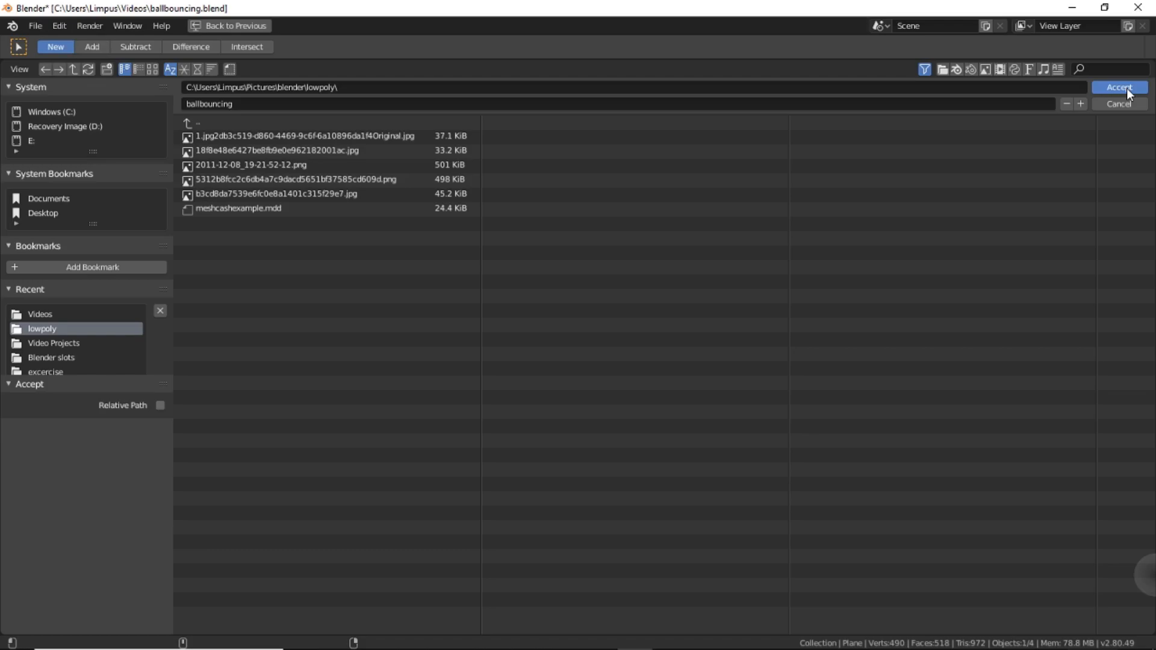
pyautogui.click(1120, 88)
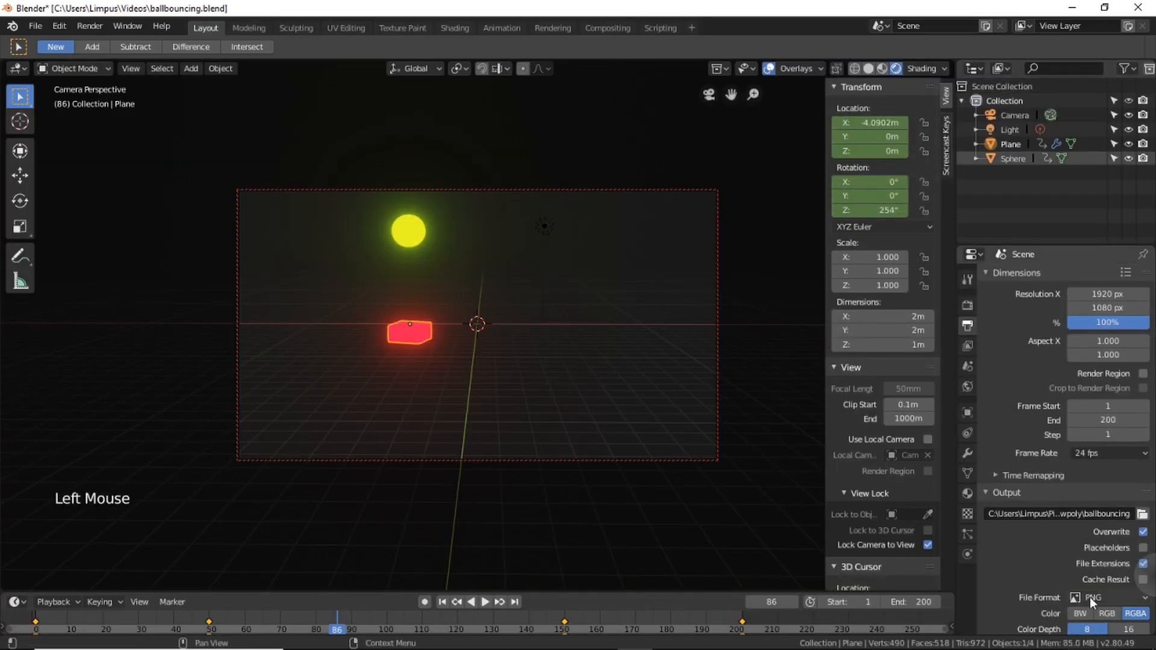
# Set the output file format to AVI JPEG with a quality of 99%.
pyautogui.click(1143, 600)
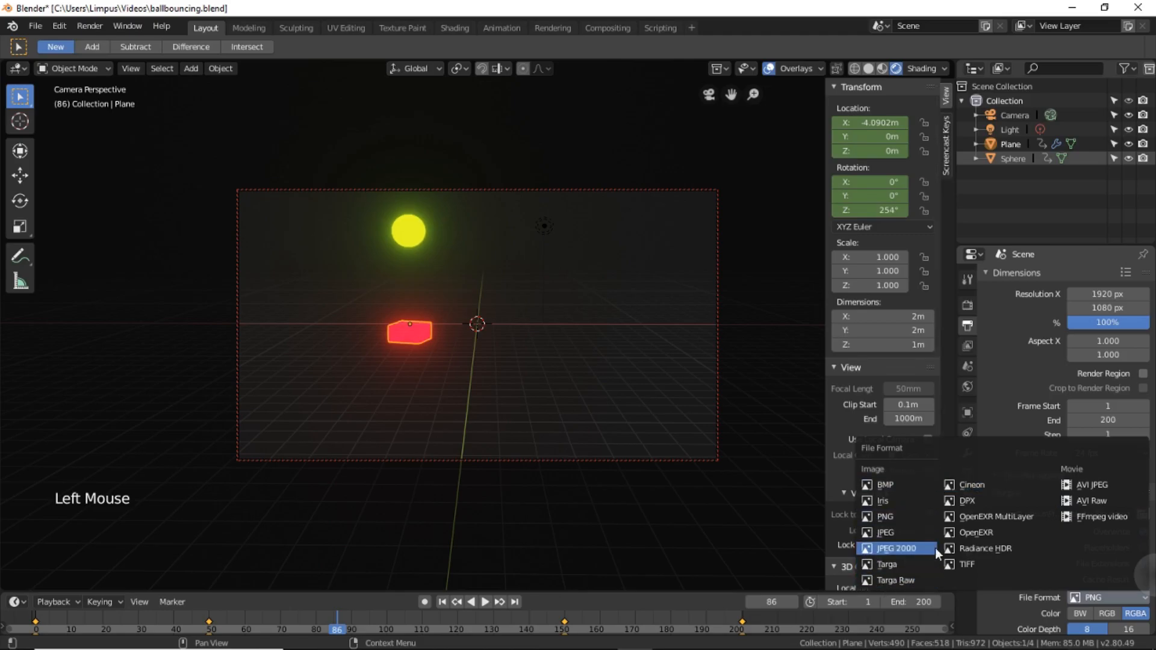
pyautogui.click(1103, 490)
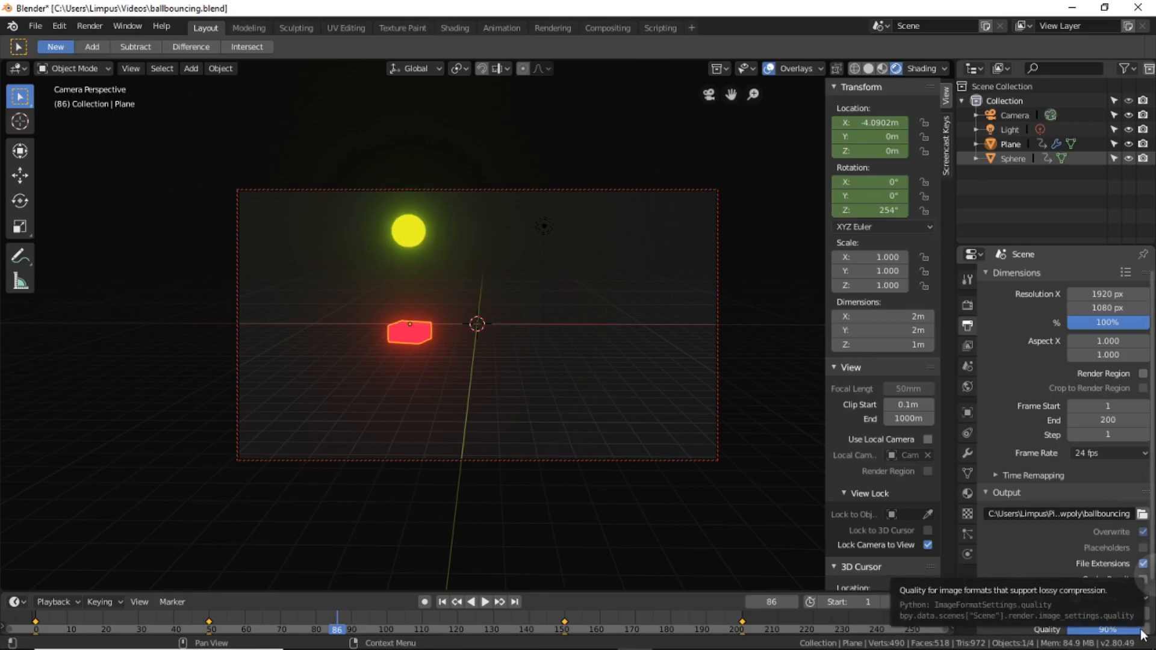
pyautogui.moveTo(1142, 634); pyautogui.dragTo(1147, 633)
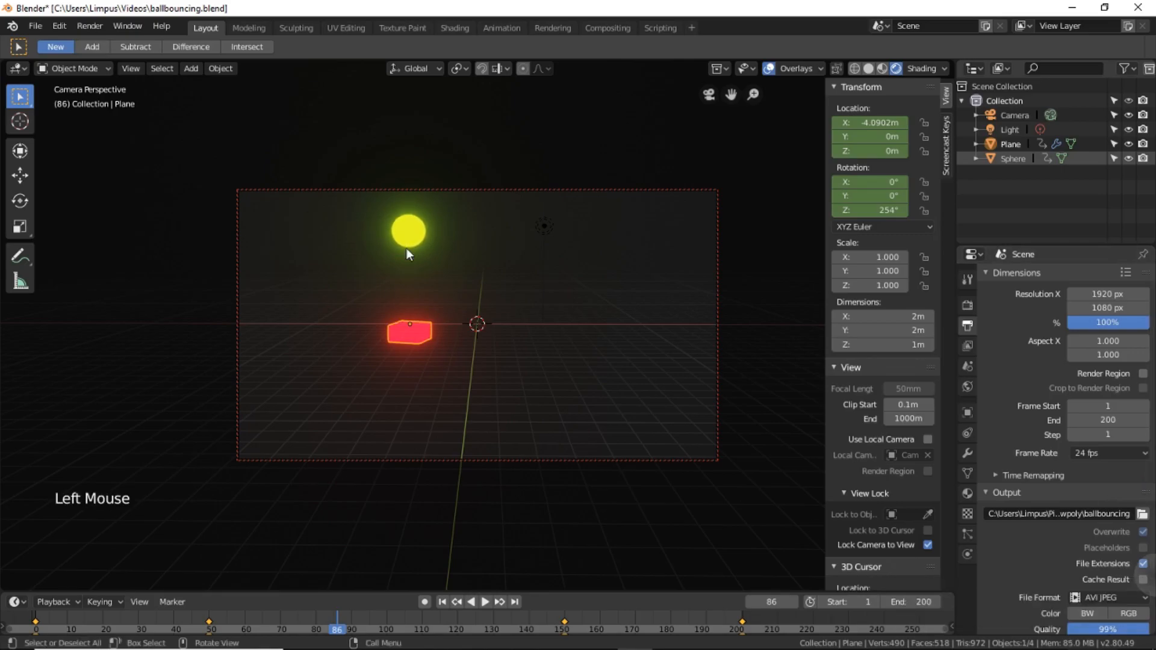
pyautogui.click(91, 27)
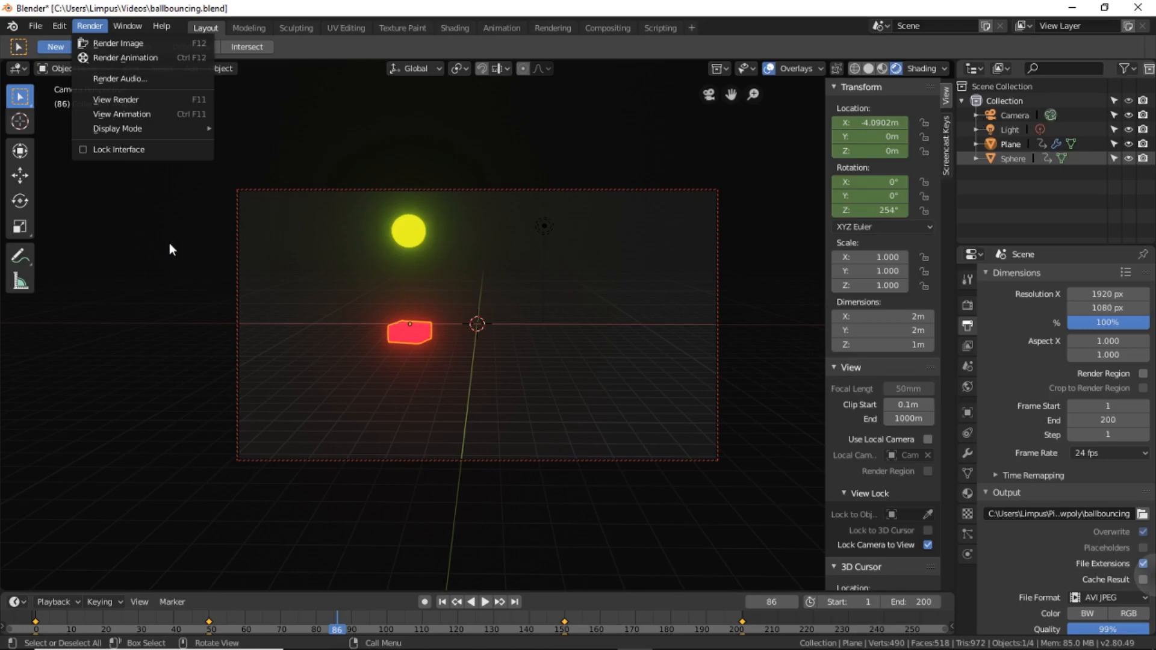
pyautogui.click(153, 201)
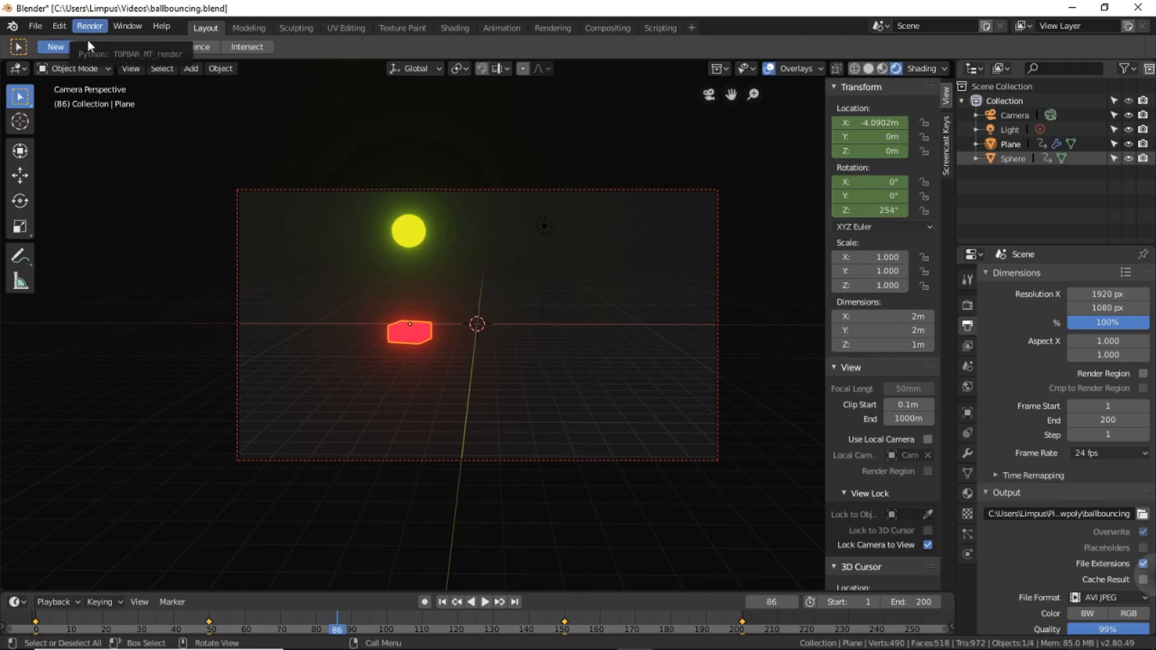